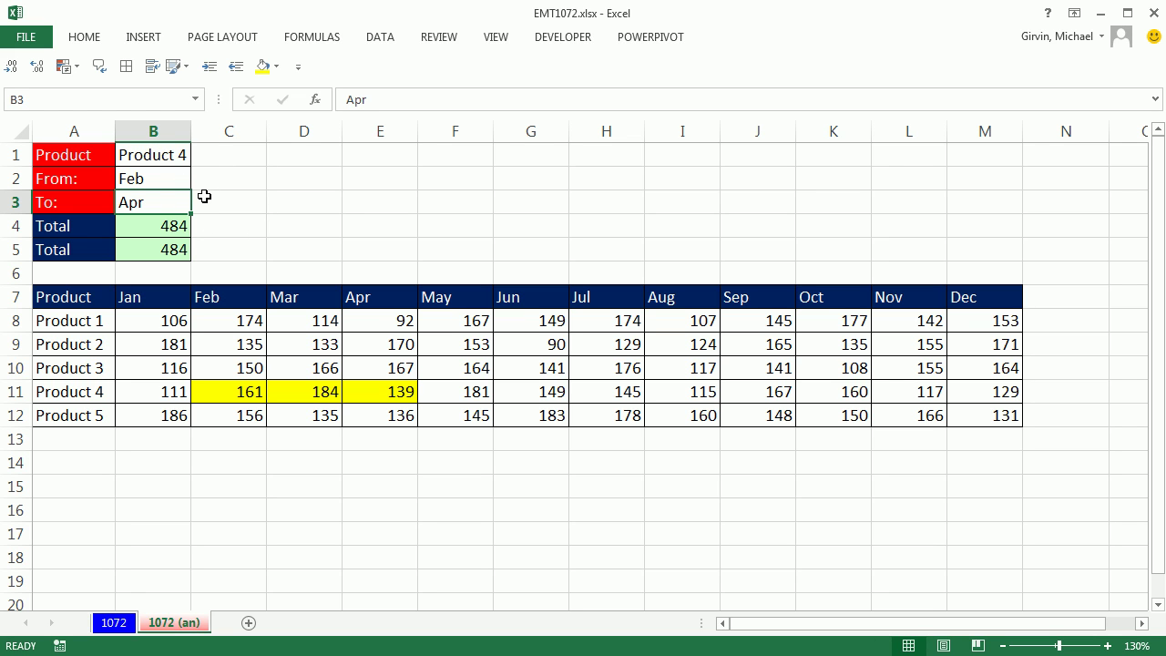
# - On the answer sheet, choose Product 1 as the product and Sep as the To month
pyautogui.click(176, 159)
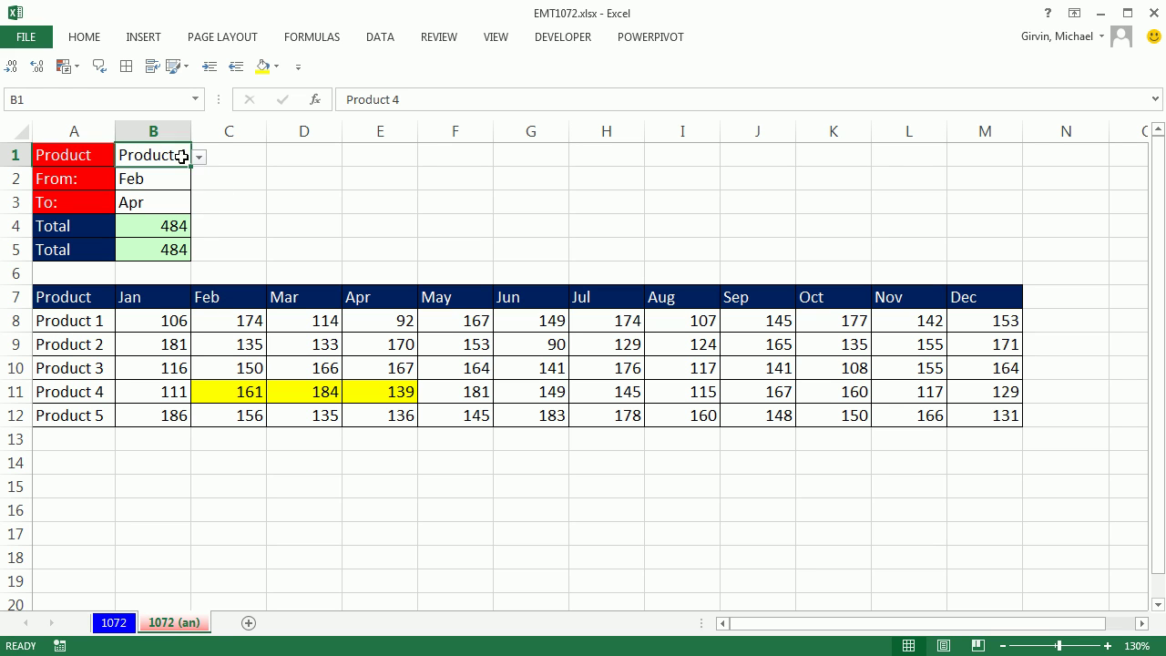
pyautogui.click(197, 156)
pyautogui.click(136, 173)
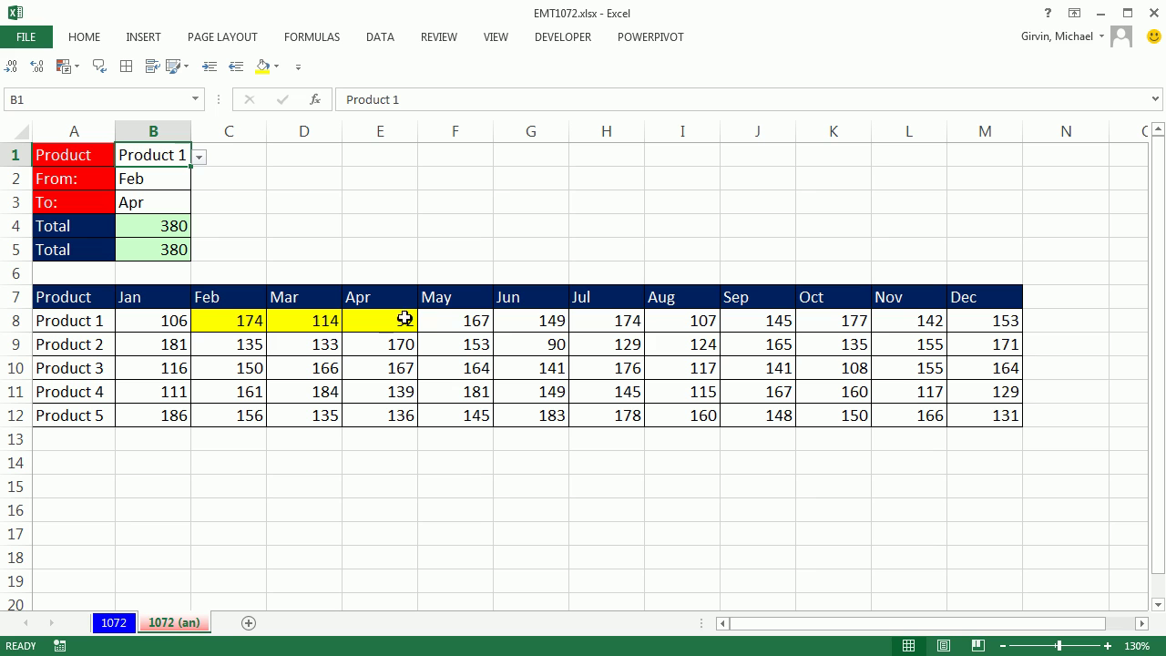
pyautogui.click(169, 201)
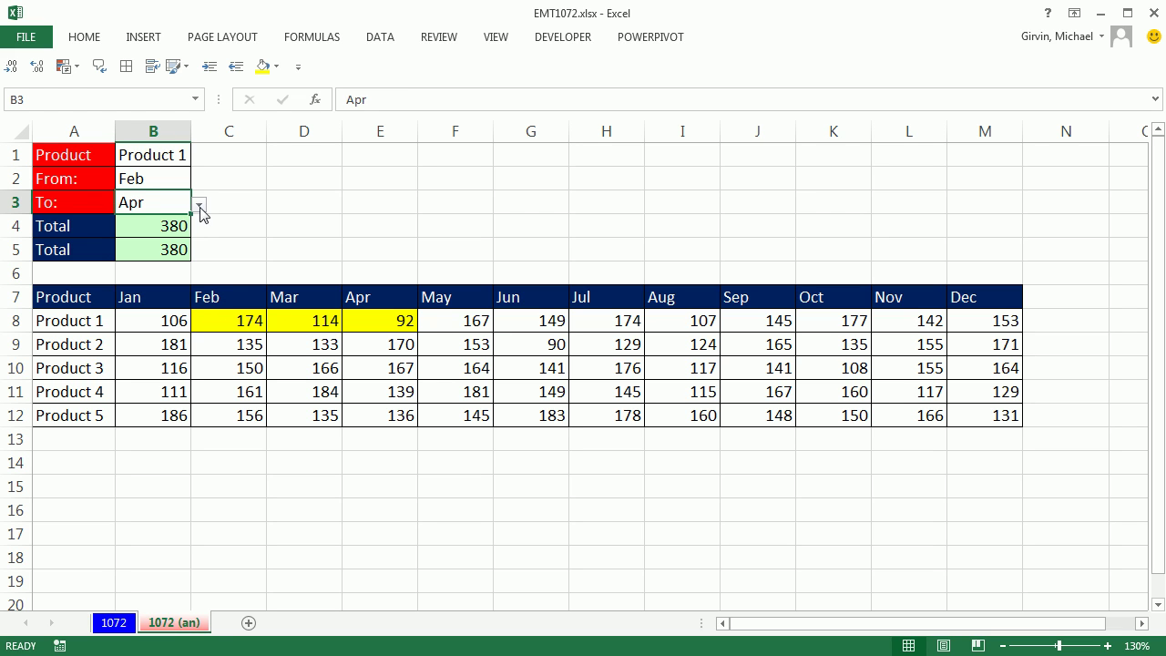
pyautogui.click(199, 205)
pyautogui.click(147, 299)
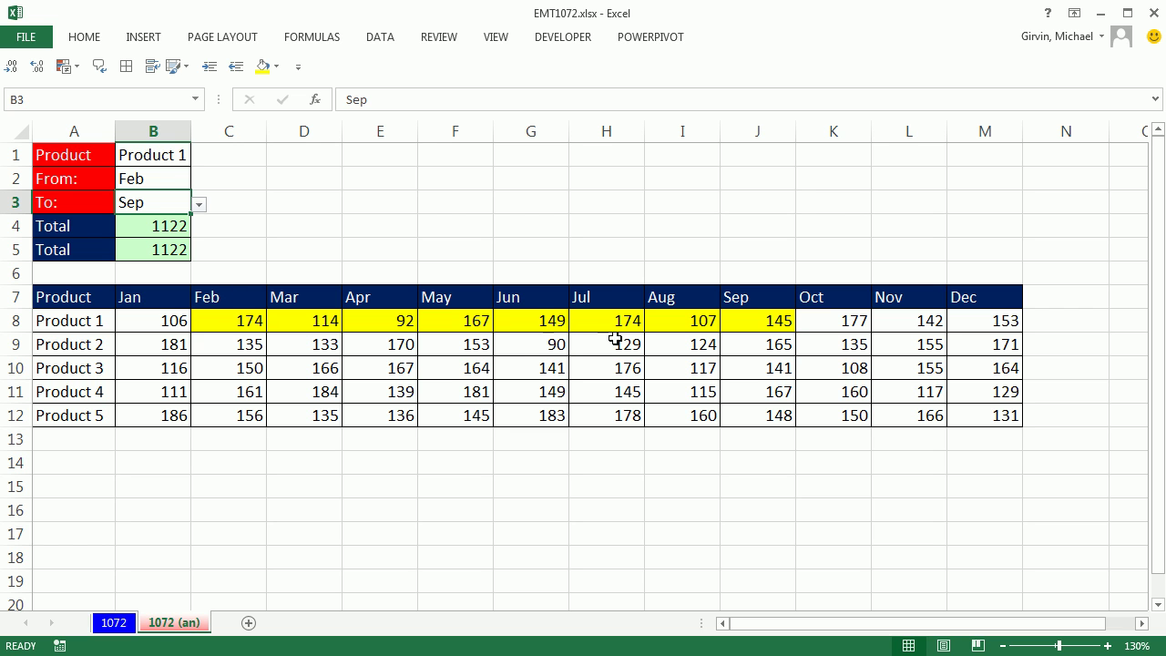
# - Switch to the 1072 sheet and examine the monthly data in B8:M10, Product 2's Feb to Apr cells, and the blank grid B12:M14
pyautogui.click(114, 622)
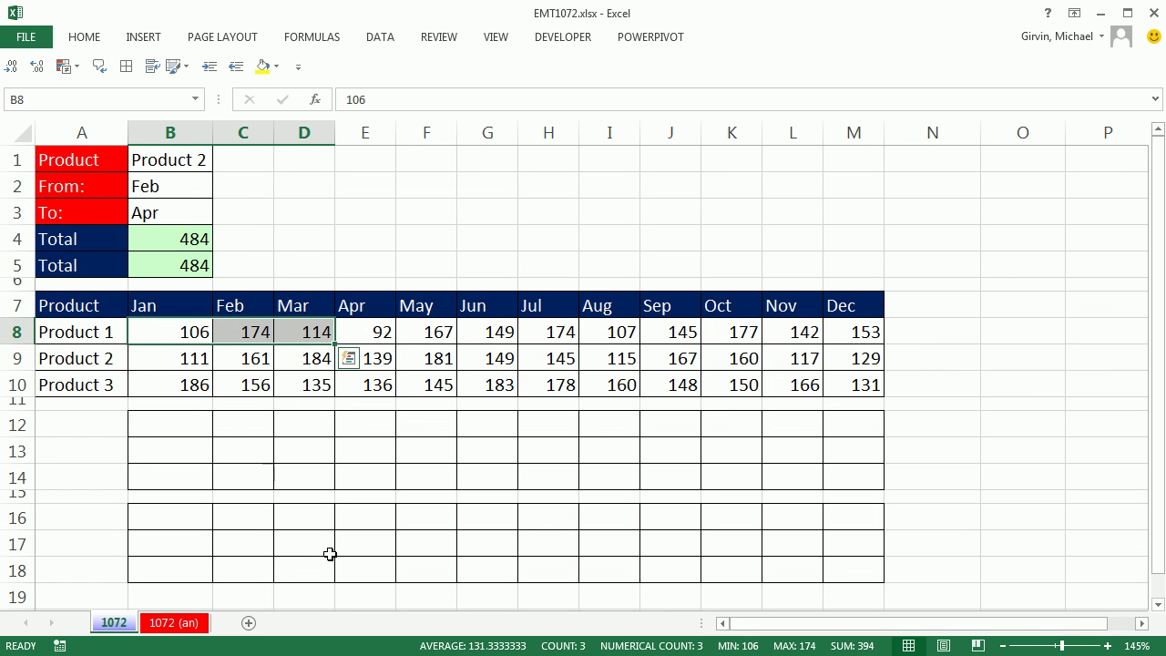
pyautogui.click(437, 478)
pyautogui.moveTo(168, 333); pyautogui.dragTo(850, 387)
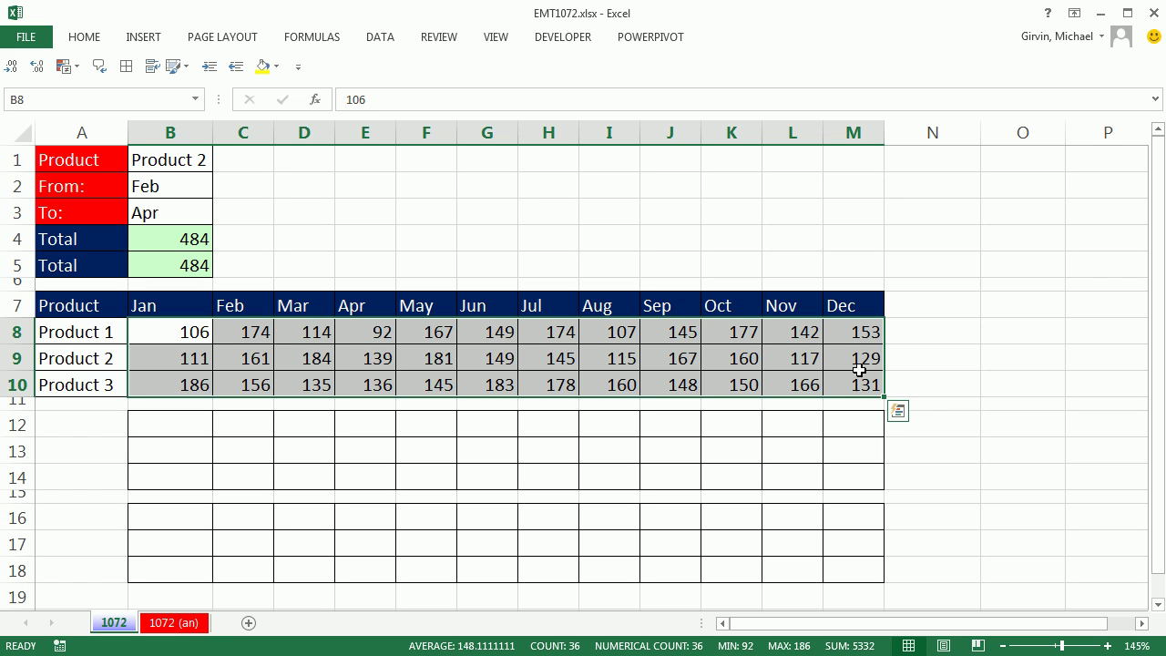
pyautogui.moveTo(241, 360); pyautogui.dragTo(377, 358)
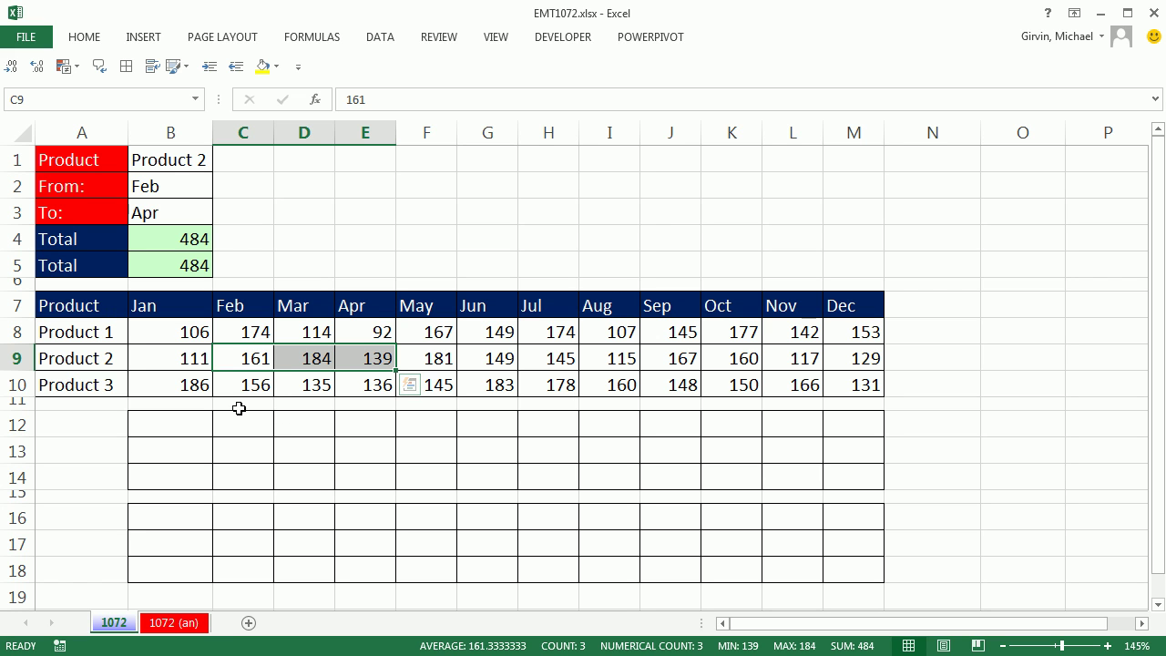
pyautogui.moveTo(152, 428); pyautogui.dragTo(852, 475)
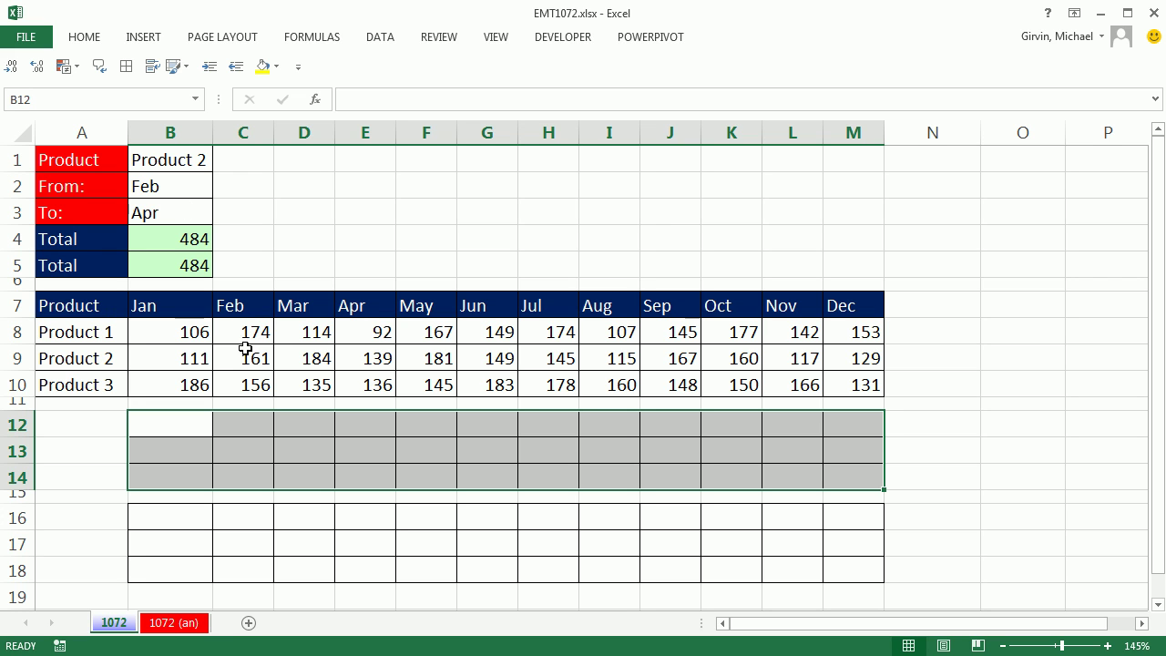
pyautogui.click(230, 302)
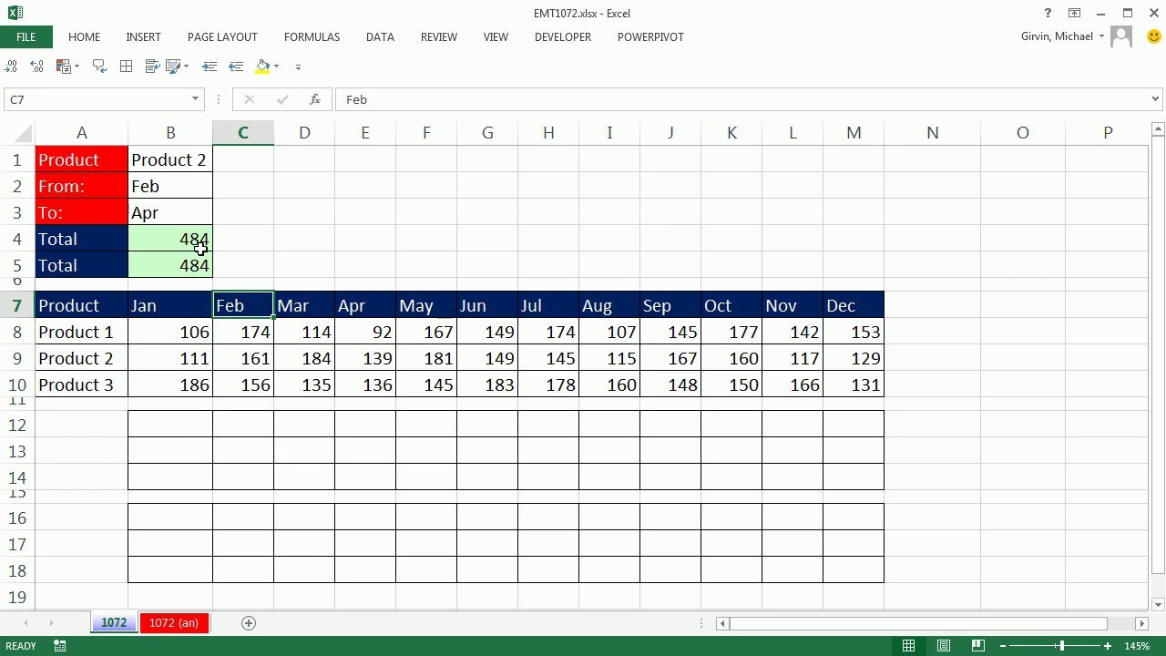
# - Enter the formula =COLUMNS($B12:B12) in cell B12
pyautogui.click(169, 423)
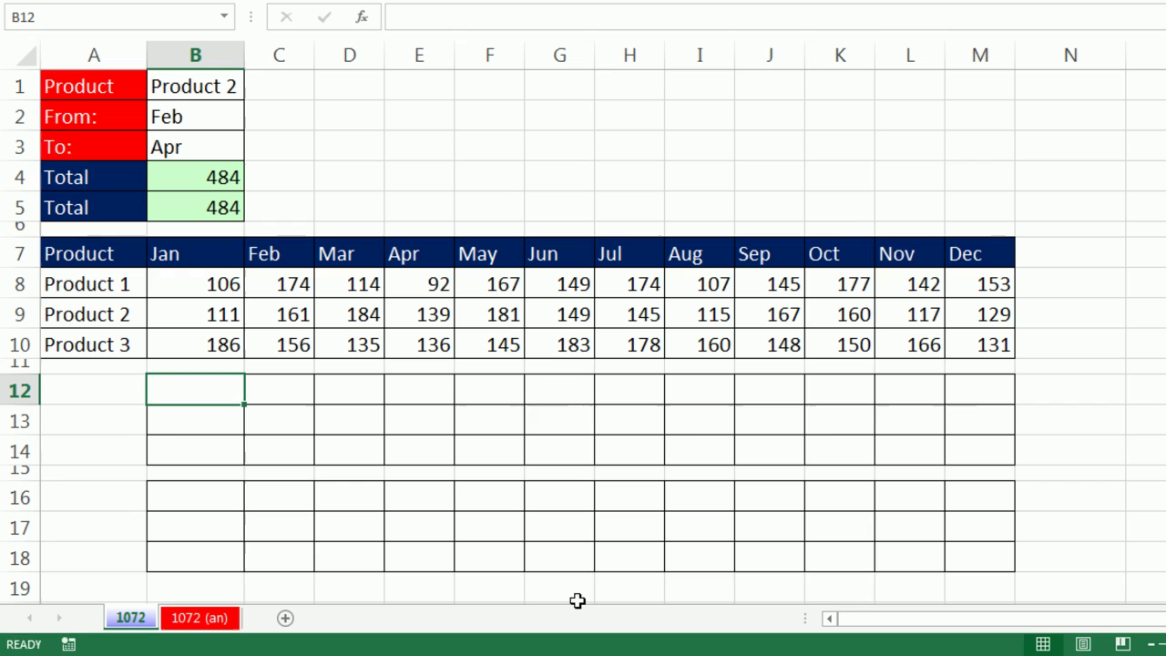
pyautogui.write('=co')
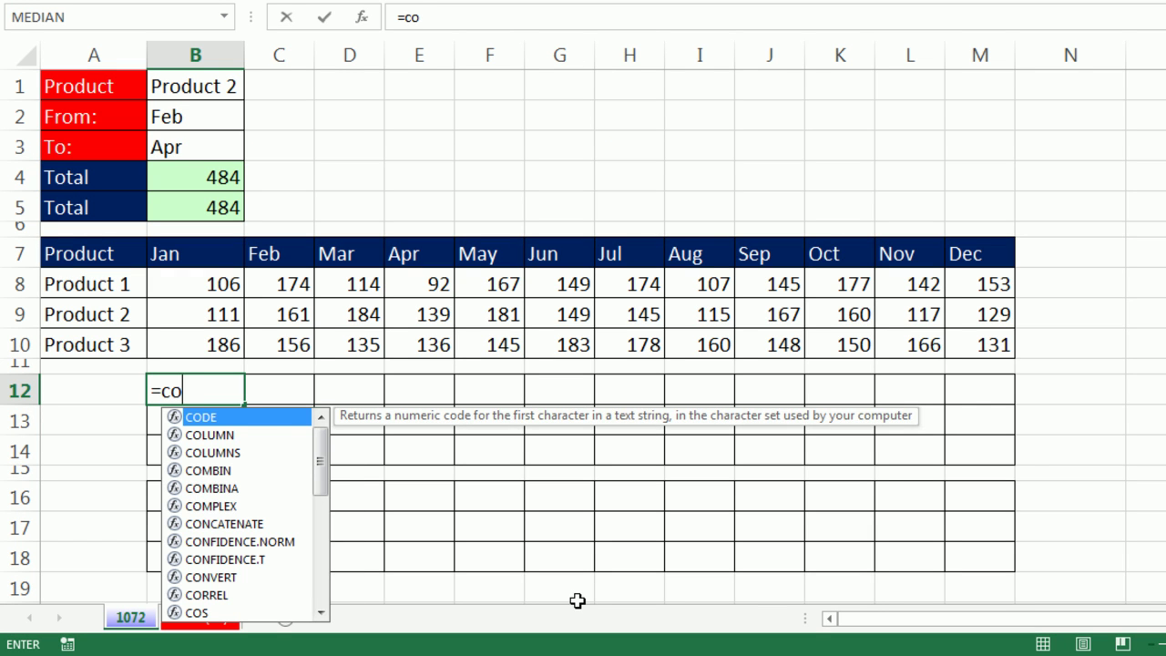
pyautogui.write('l')
pyautogui.press('Down')
pyautogui.press('Tab')
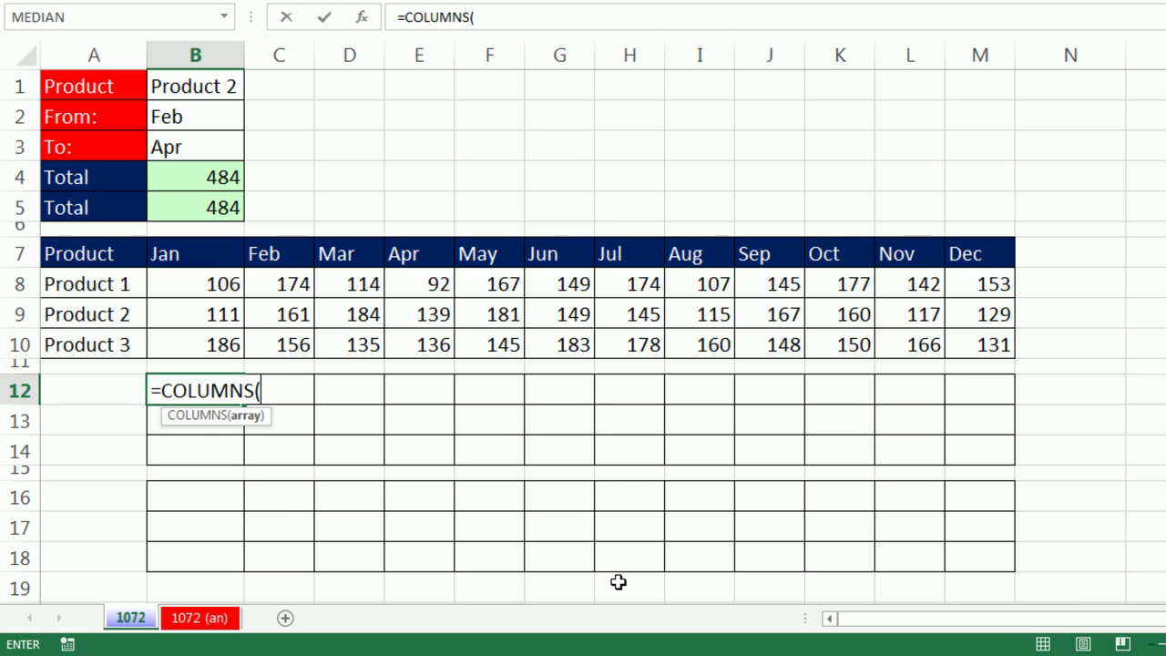
pyautogui.write('$B12')
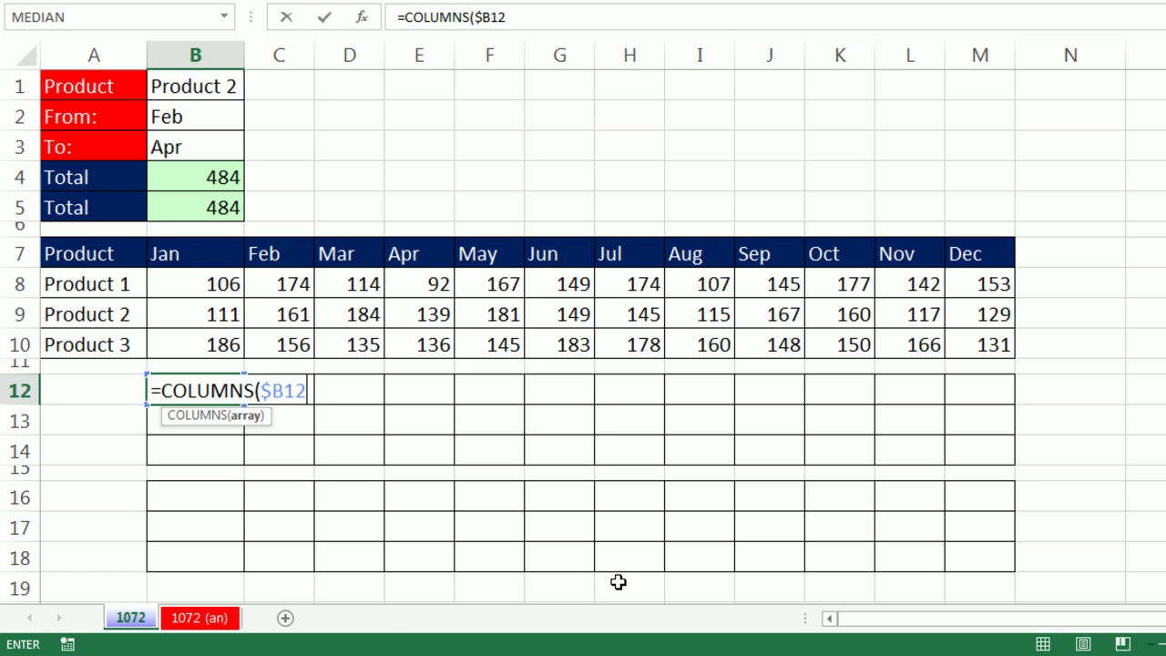
pyautogui.write(':B12')
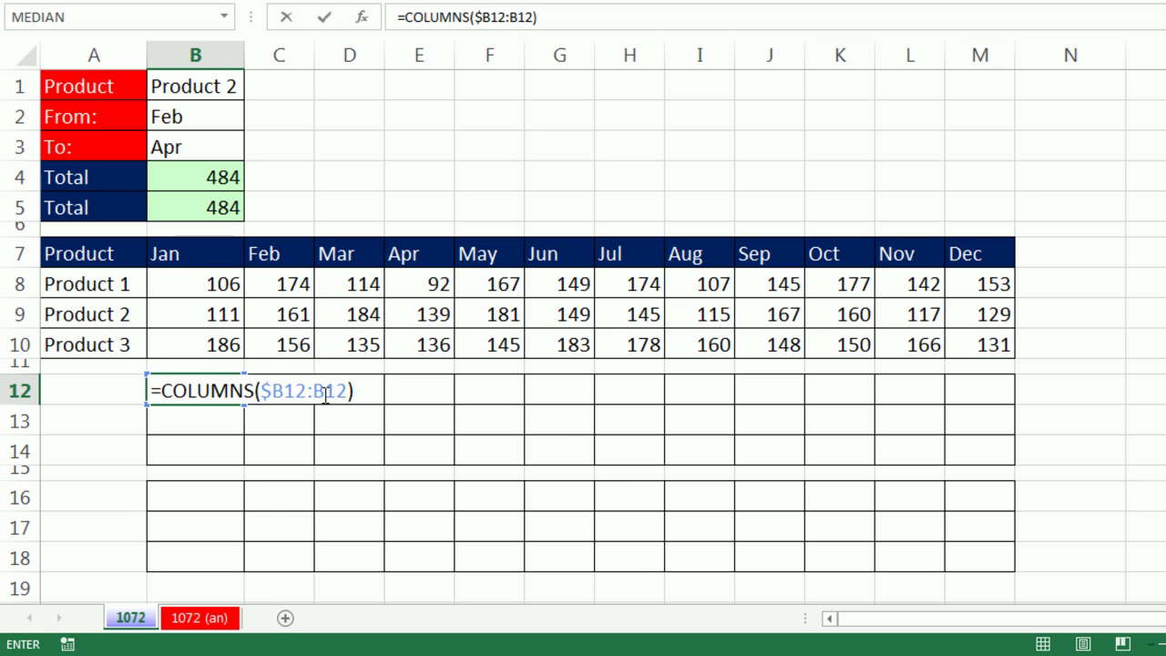
pyautogui.hotkey('ctrl', 'Return')
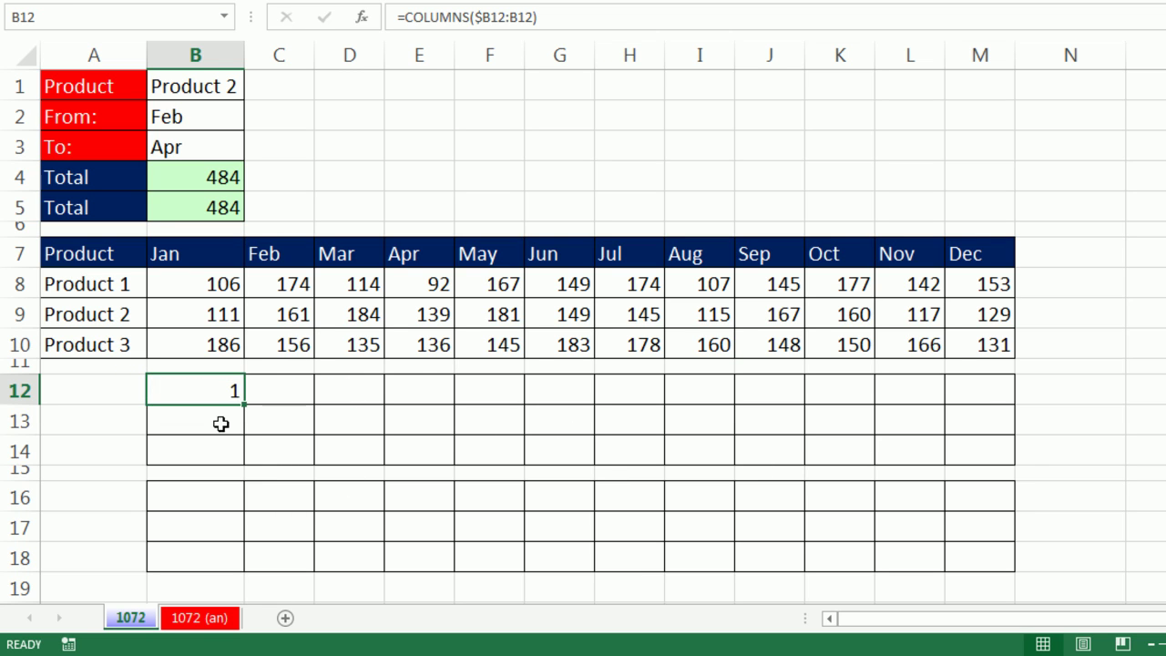
# - Fill the B12 formula across to column M and down to row 14, checking the copied formulas in H12 and H13
pyautogui.moveTo(244, 403); pyautogui.dragTo(1027, 411)
pyautogui.doubleClick(662, 388)
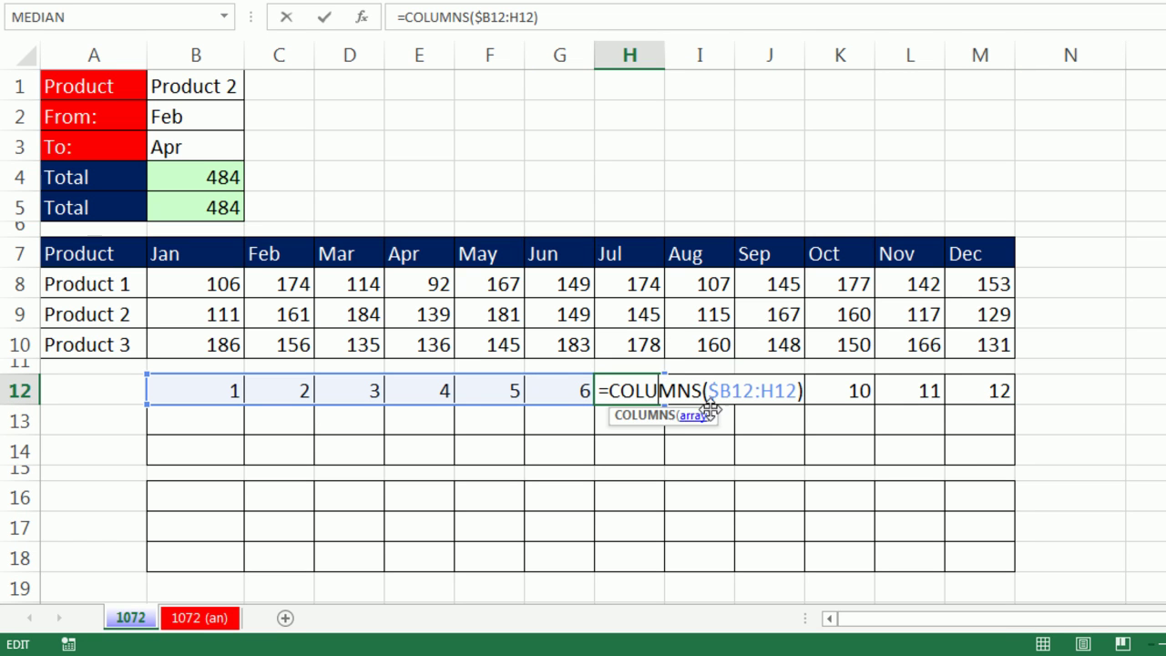
pyautogui.press('Escape')
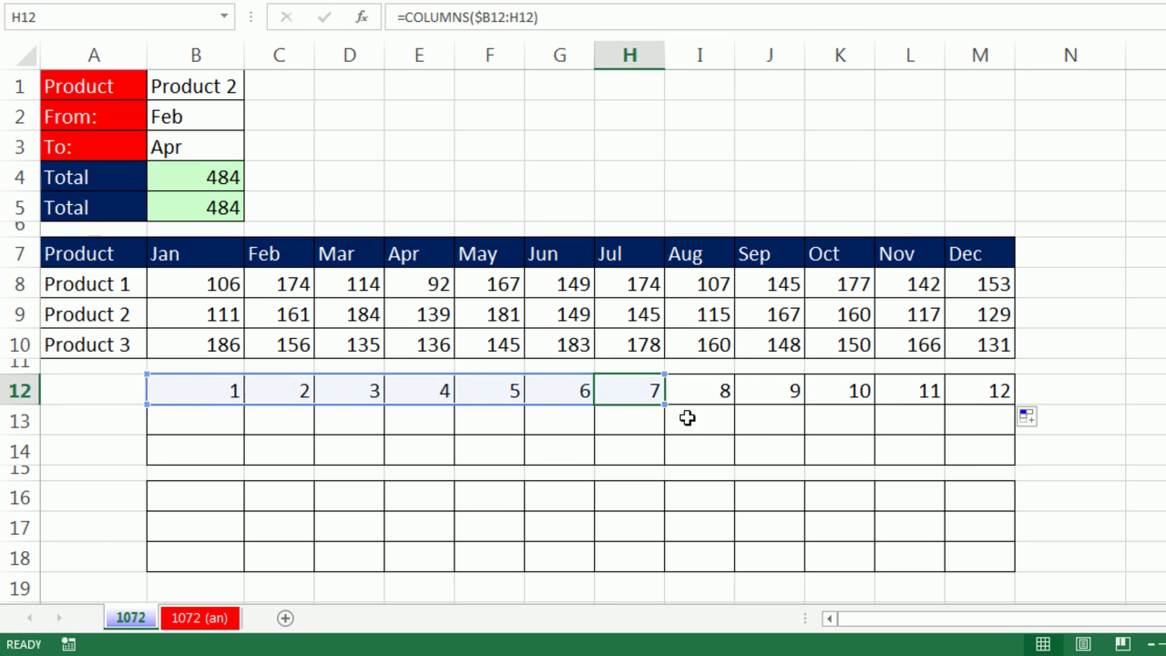
pyautogui.moveTo(219, 389); pyautogui.dragTo(1015, 457)
pyautogui.doubleClick(629, 420)
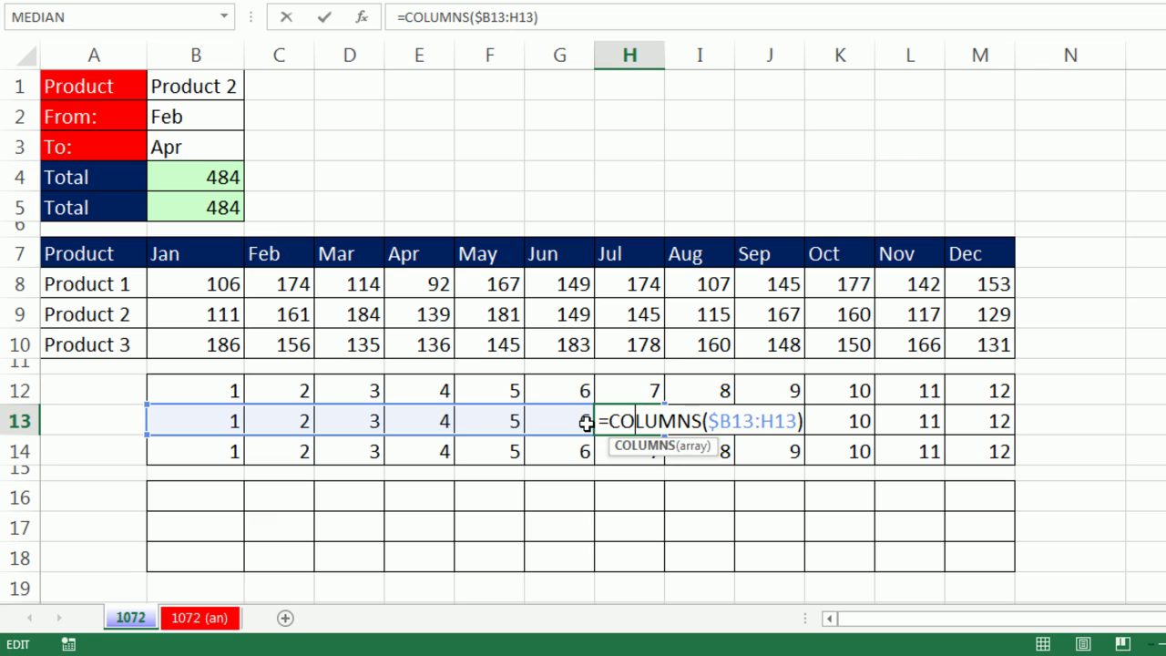
pyautogui.press('Escape')
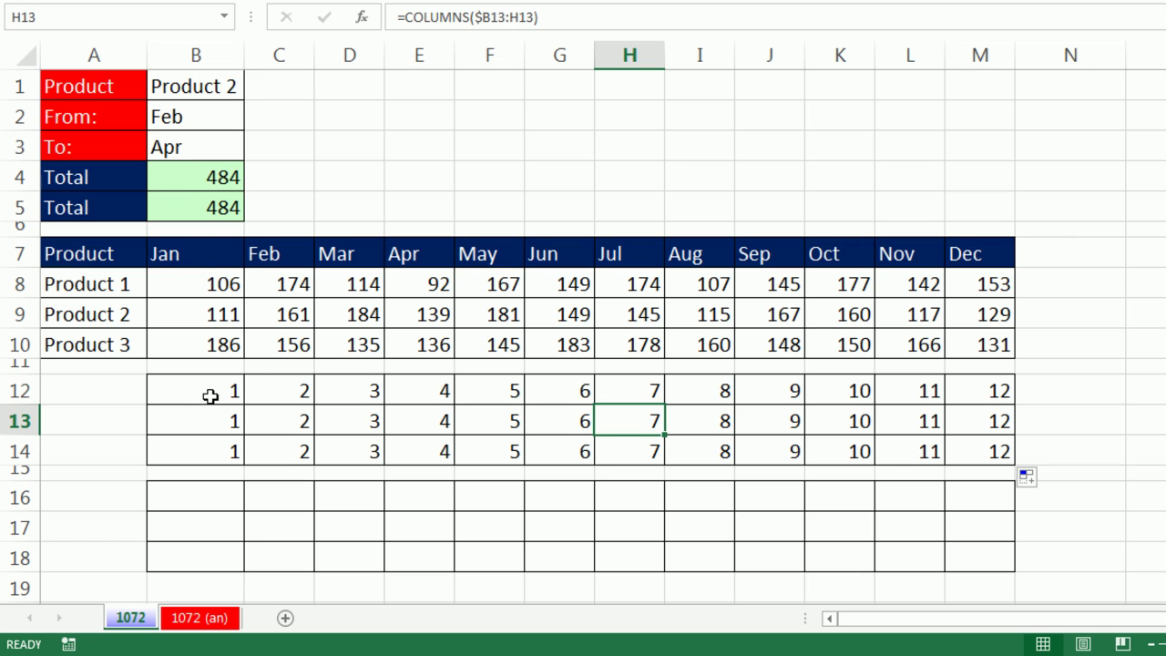
# - Extend the B12 formula to =COLUMNS($B12:B12)>=MATCH($B$2,$B$7:$M$7,0) and copy it through B12:M14
pyautogui.doubleClick(209, 397)
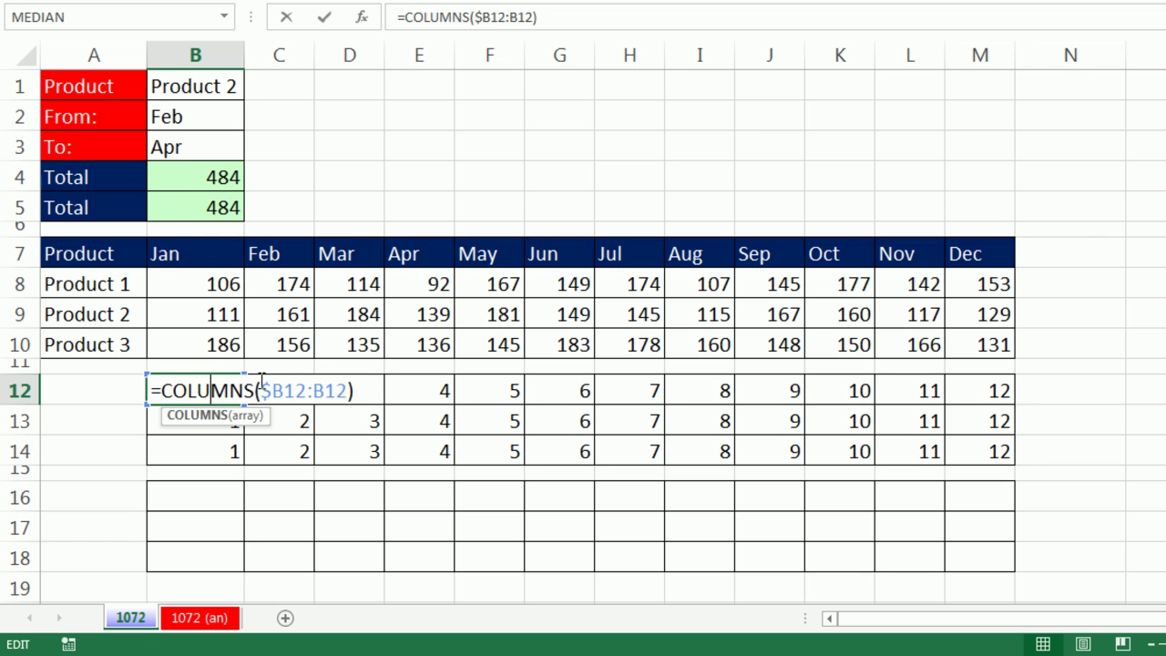
pyautogui.click(373, 388)
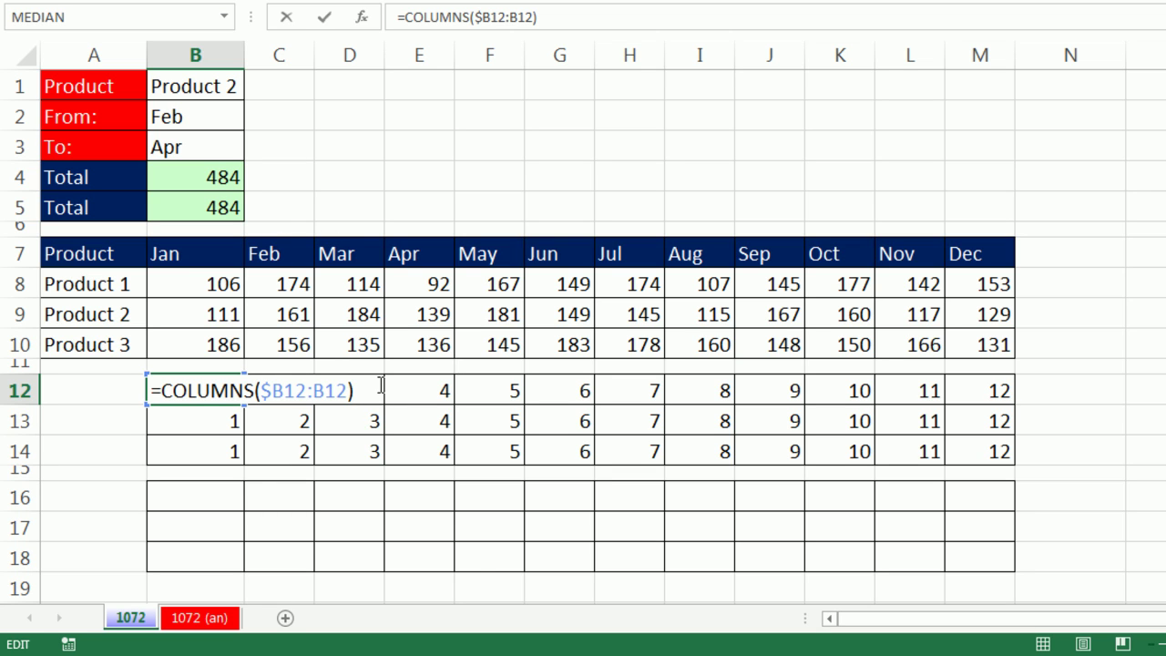
pyautogui.write('>=match(')
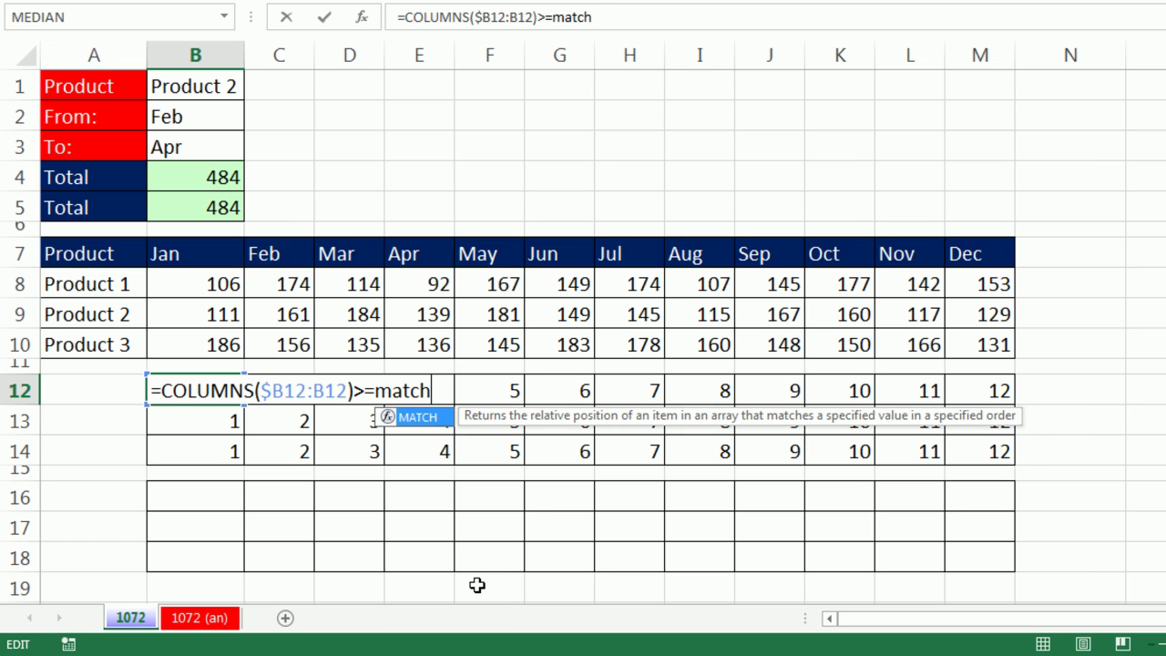
pyautogui.click(197, 115)
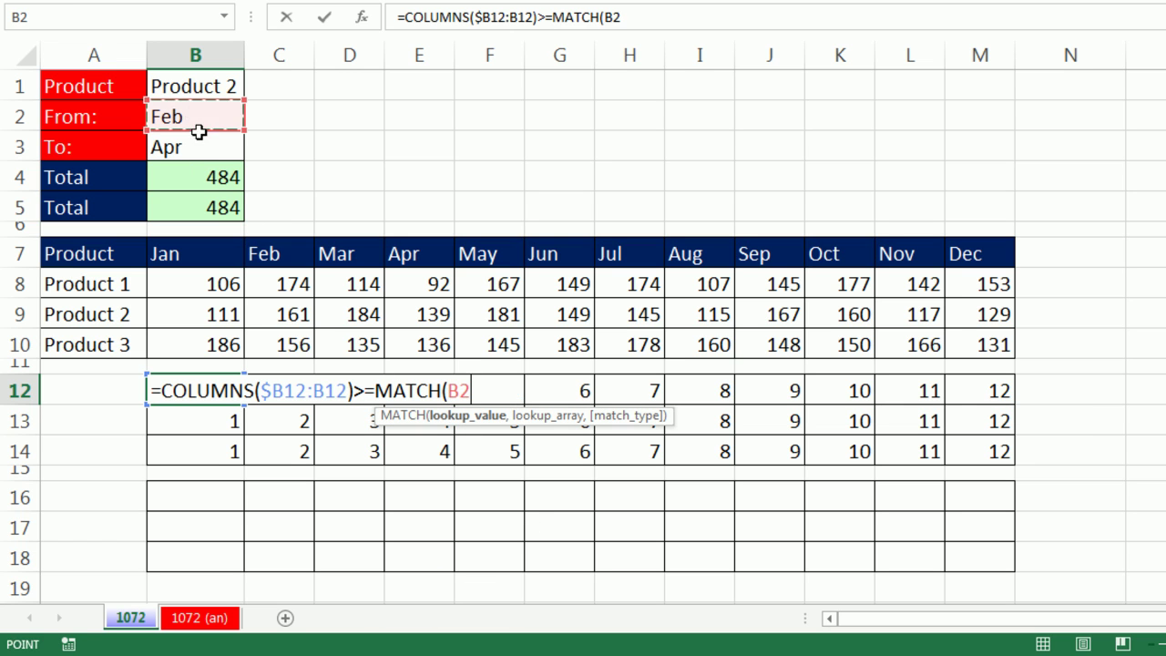
pyautogui.press('F4')
pyautogui.write(',')
pyautogui.moveTo(188, 249); pyautogui.dragTo(991, 246)
pyautogui.press('F4')
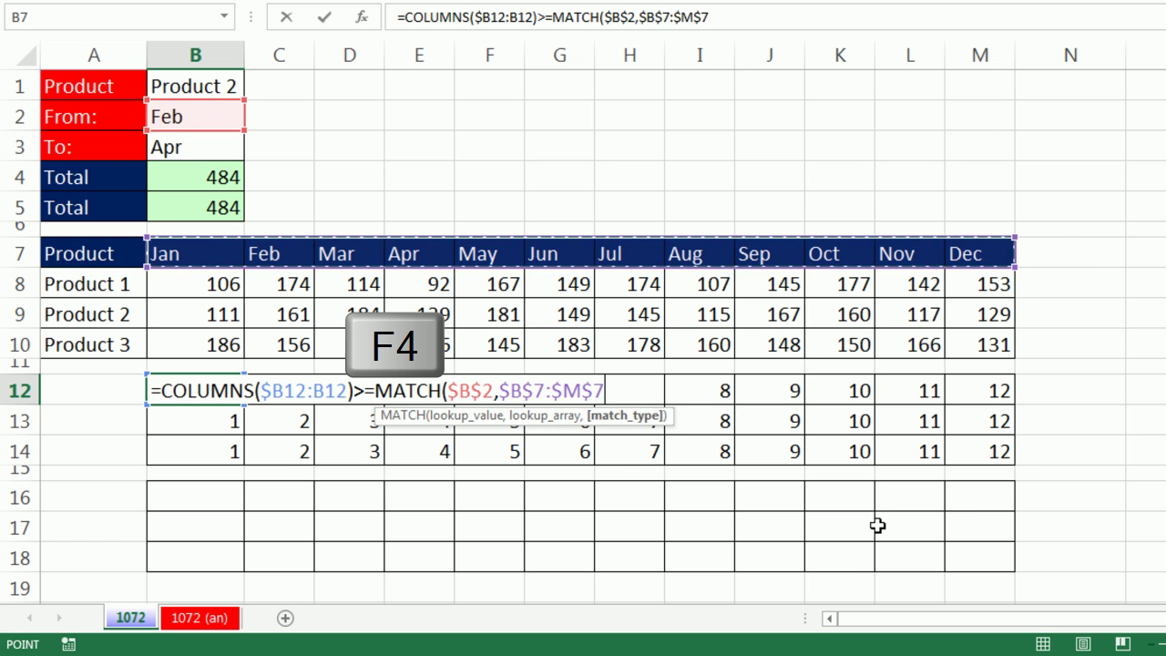
pyautogui.write(',0)')
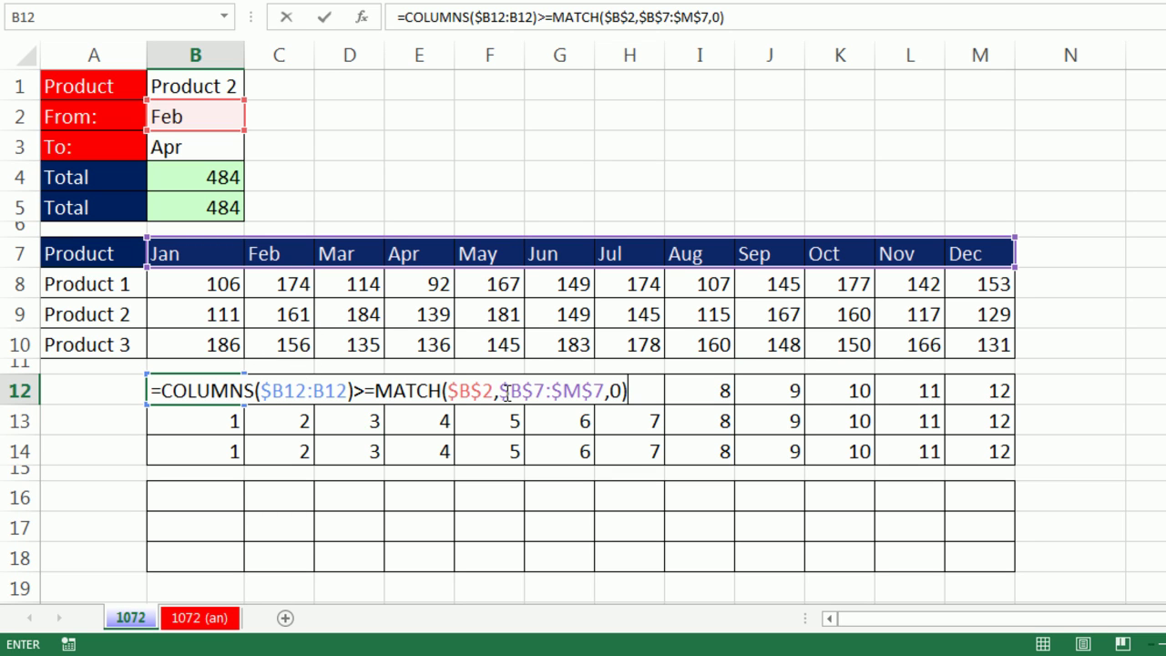
pyautogui.hotkey('ctrl', 'Return')
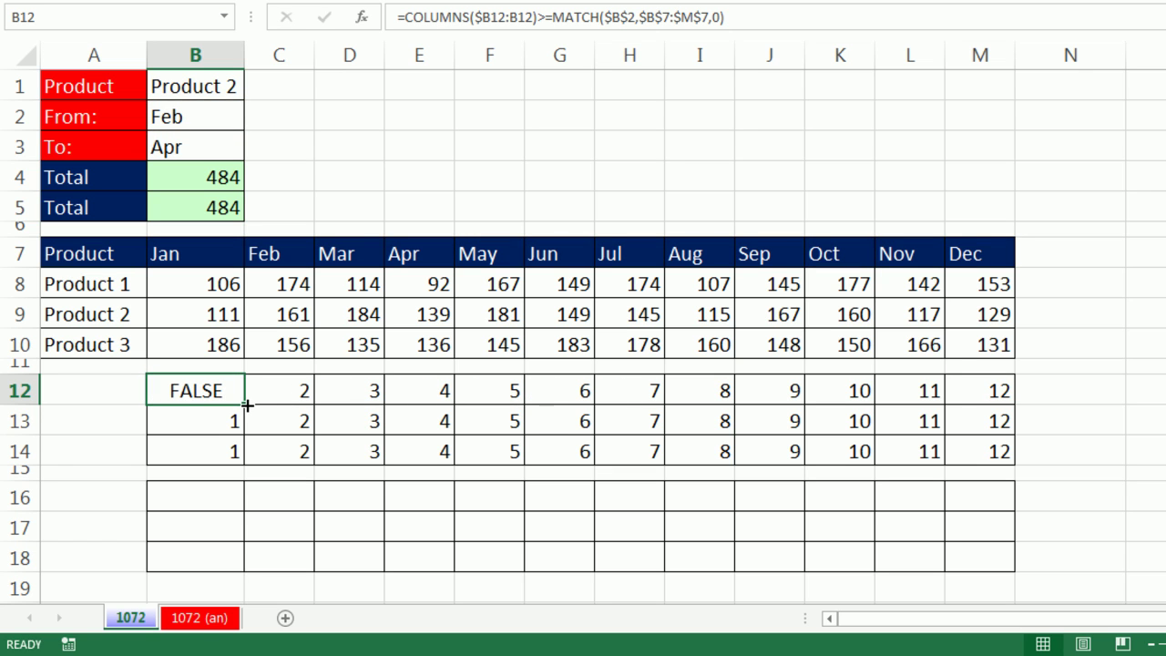
pyautogui.moveTo(244, 404); pyautogui.dragTo(1008, 466)
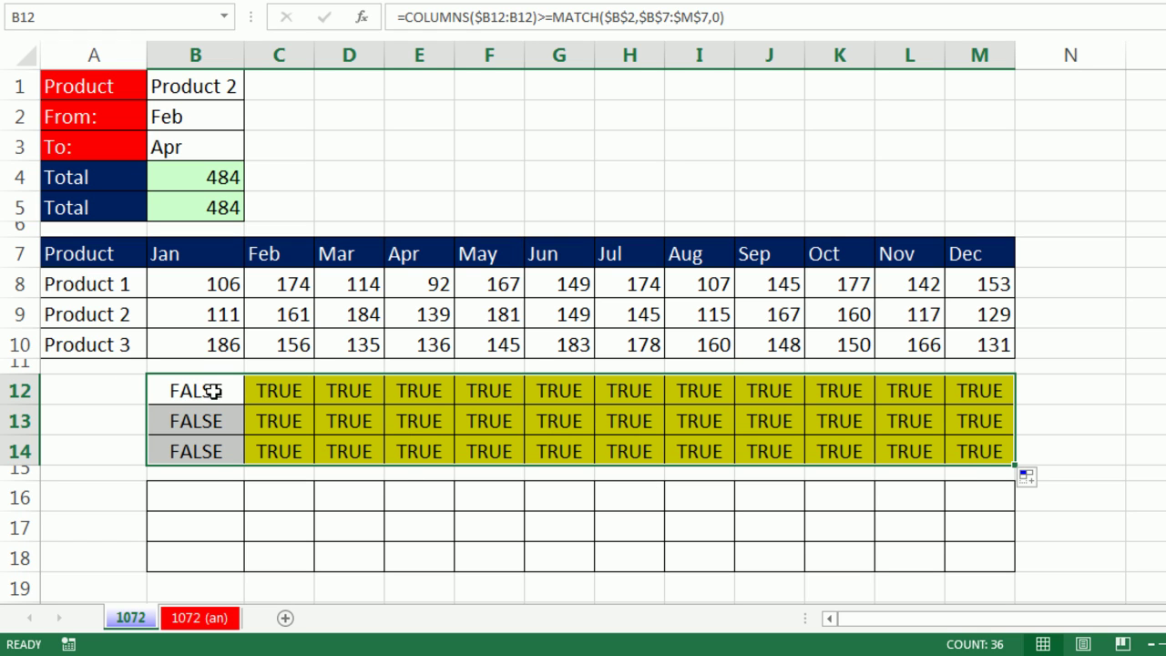
# - Change the comparison operator to <= in the formulas across B12:M14
pyautogui.press('F2')
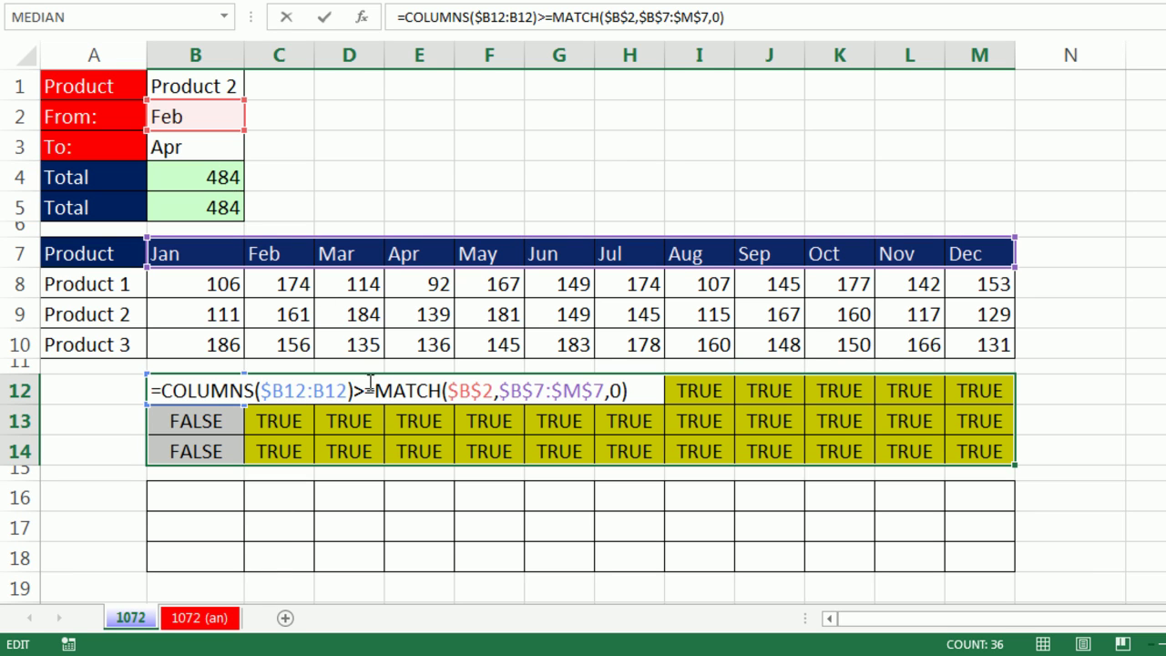
pyautogui.moveTo(354, 390); pyautogui.dragTo(364, 390)
pyautogui.write('<')
pyautogui.hotkey('ctrl', 'Return')
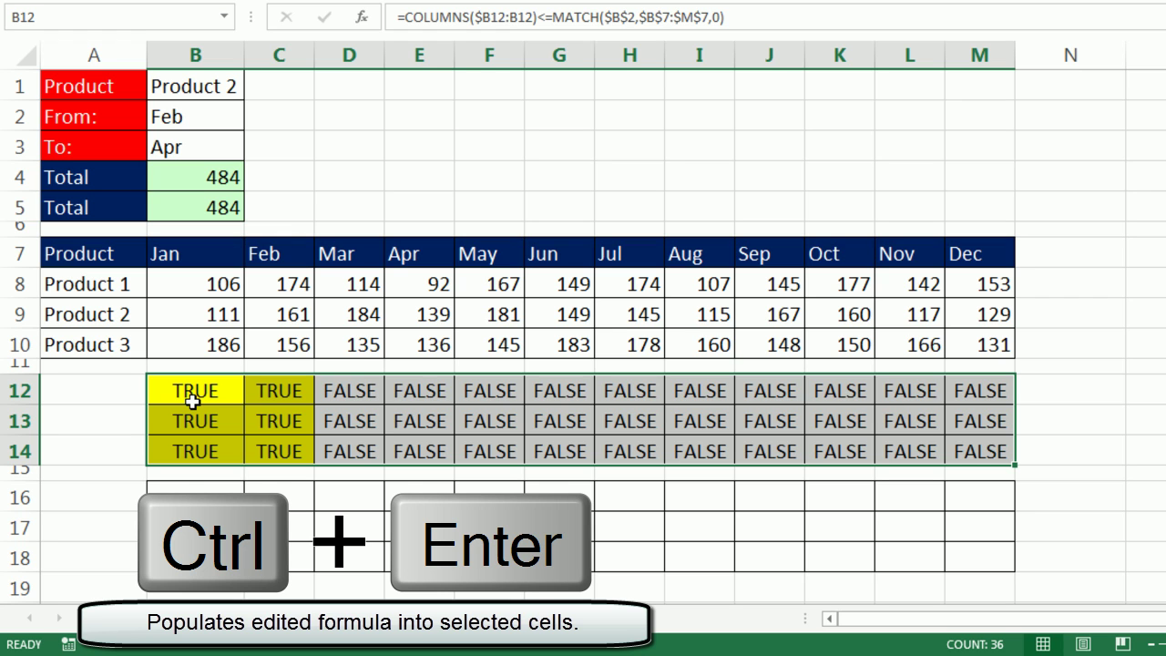
# - Return the comparison operator to >= in all formulas of B12:M14
pyautogui.press('F2')
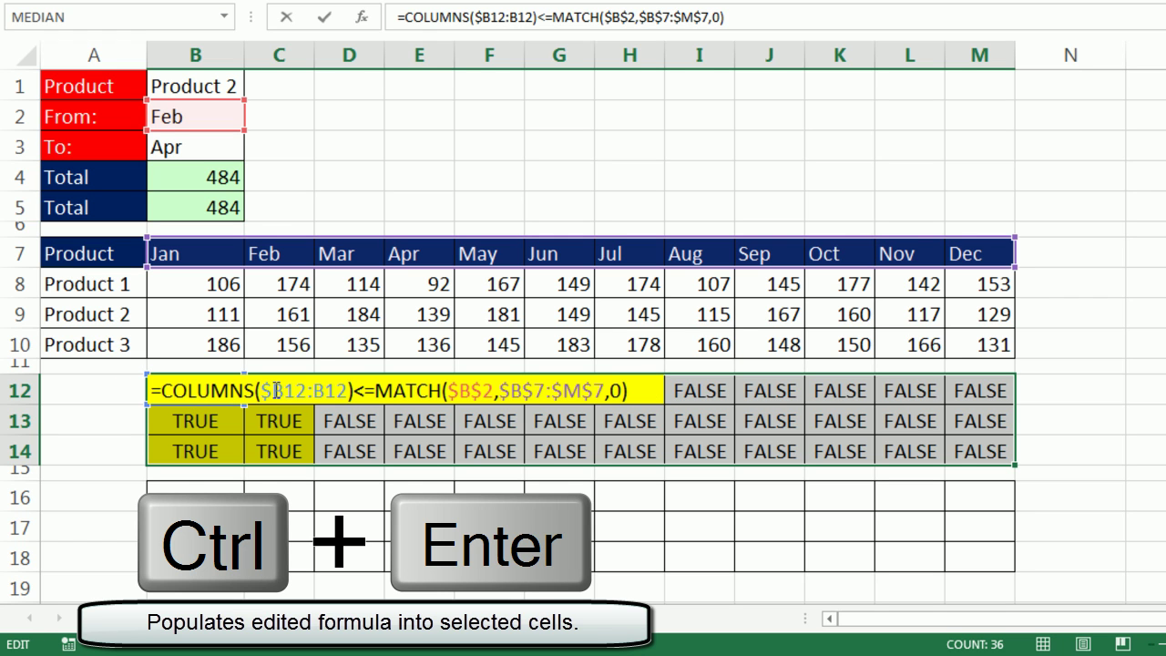
pyautogui.moveTo(355, 390); pyautogui.dragTo(363, 391)
pyautogui.write('>')
pyautogui.hotkey('ctrl', 'Return')
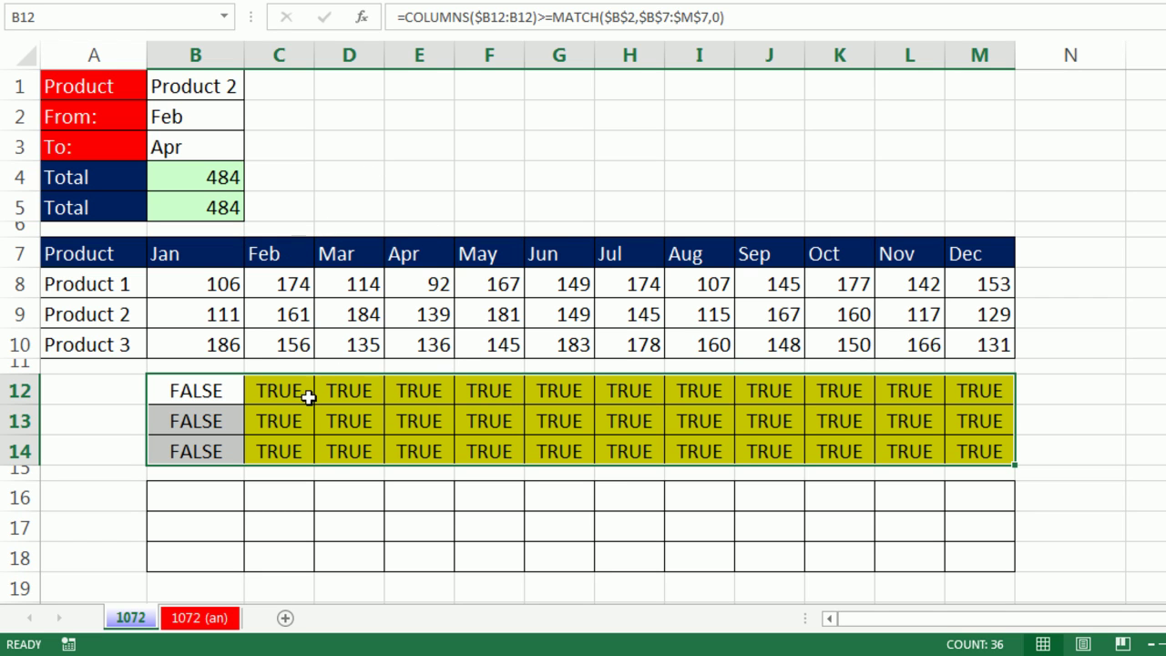
# - Move the MATCH lookup reference to the To month in $B$3 and apply the edited formula across B12:M14
pyautogui.doubleClick(206, 389)
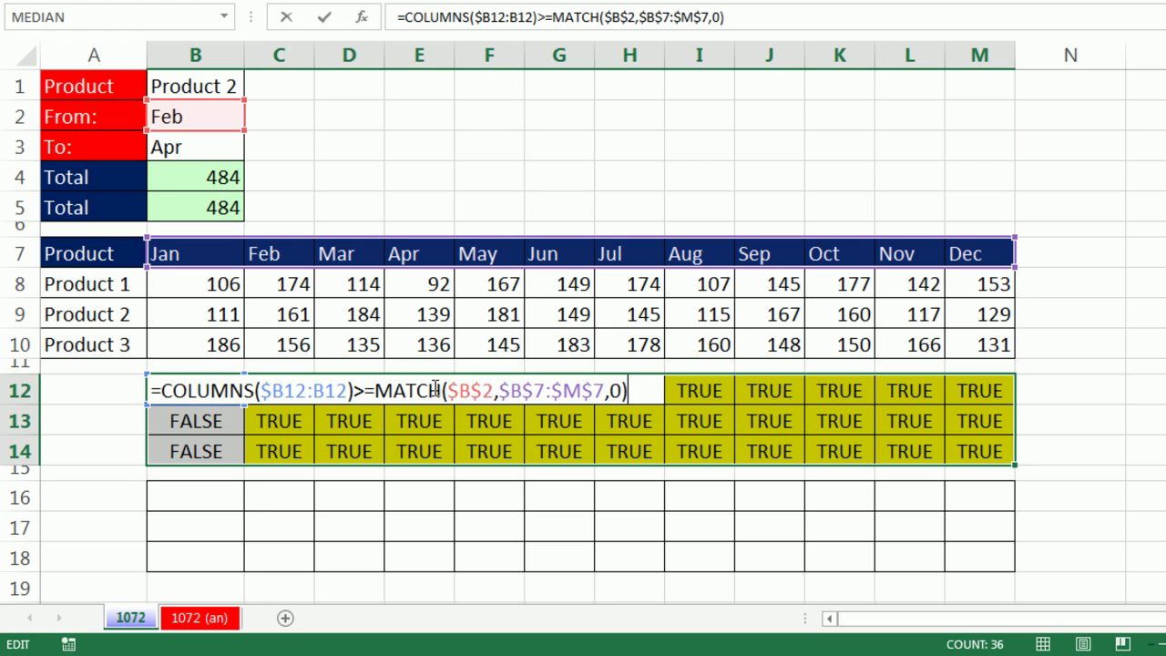
pyautogui.doubleClick(464, 390)
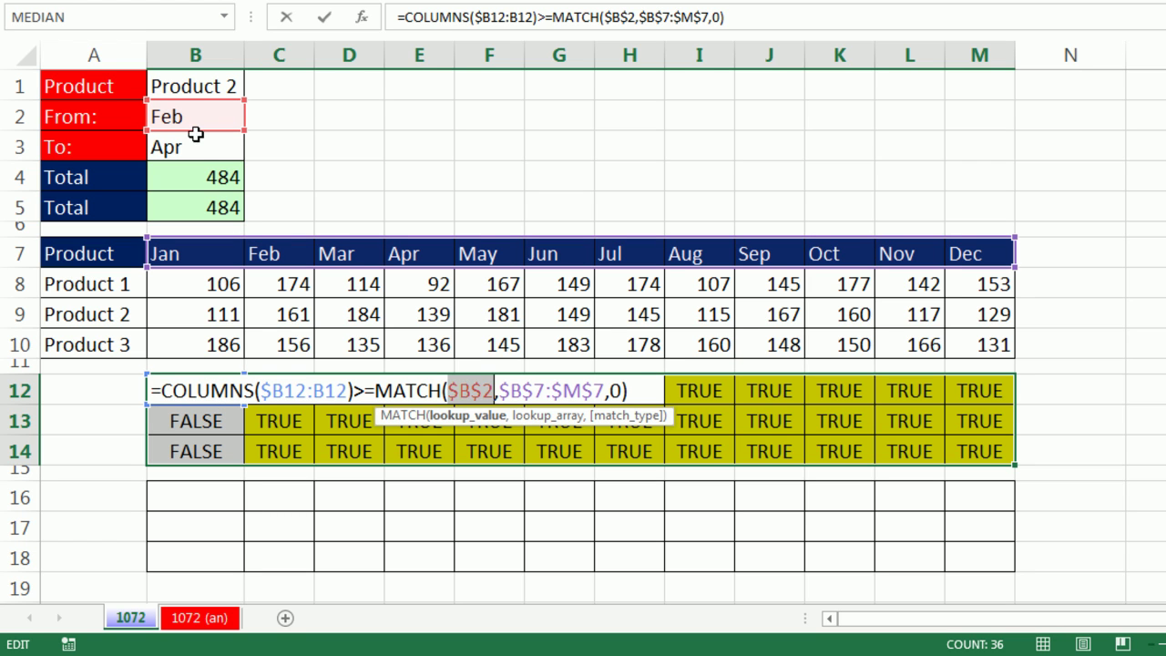
pyautogui.moveTo(197, 132); pyautogui.dragTo(196, 147)
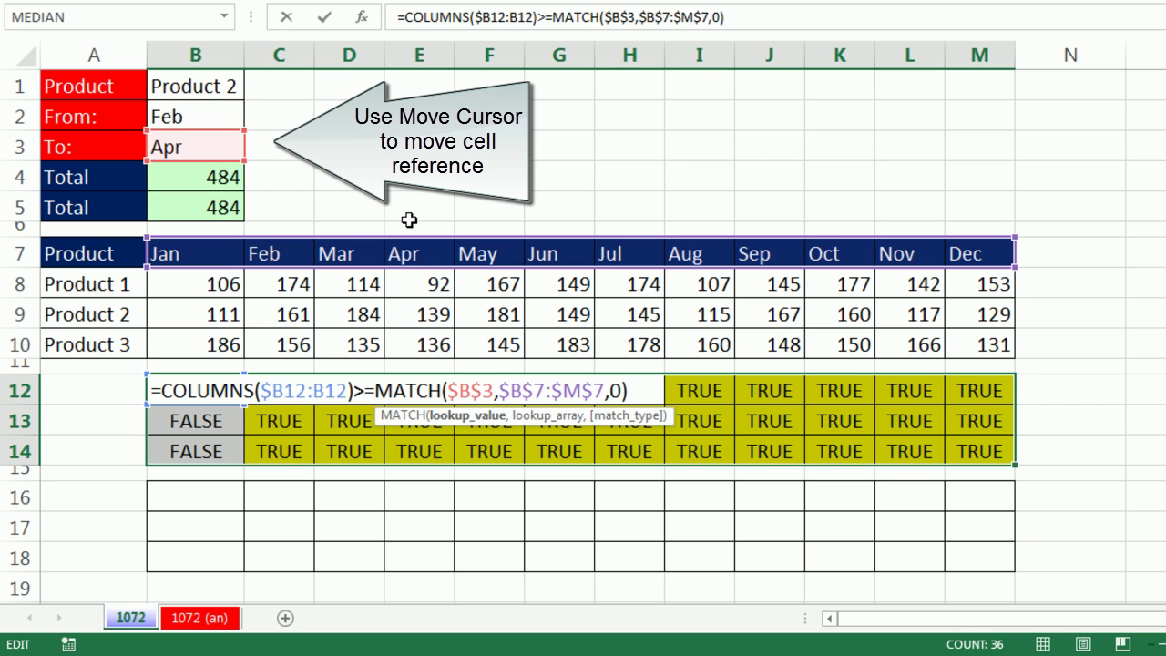
pyautogui.hotkey('ctrl', 'Return')
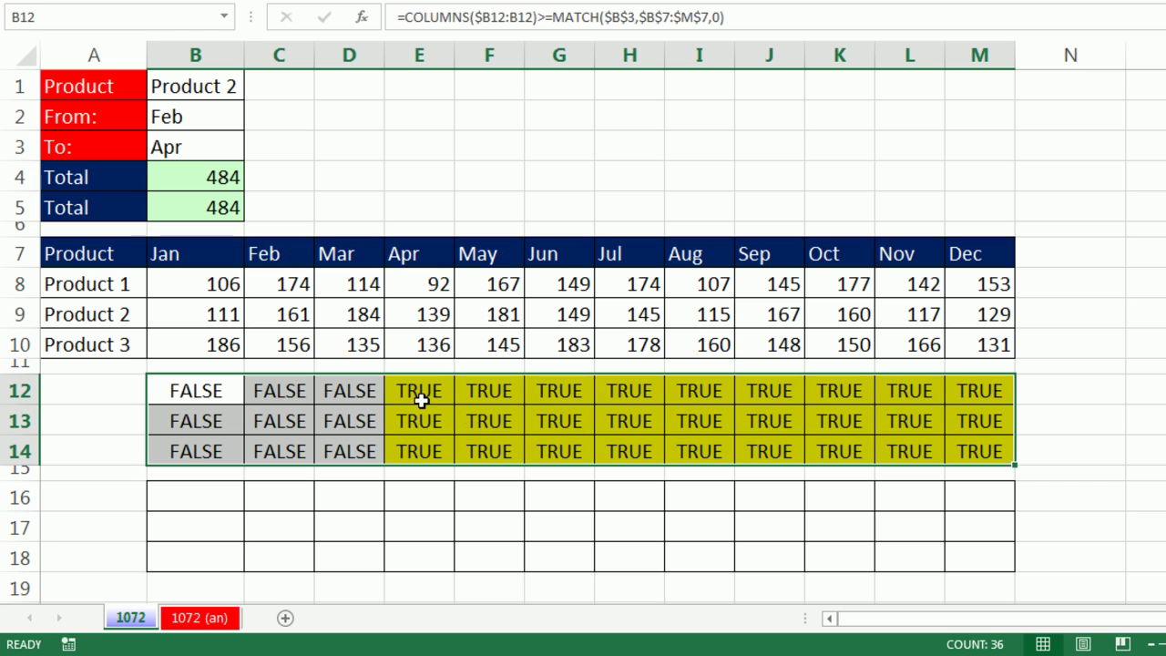
# - Change the operator to <= in the To-month comparison and enter the formula across B12:M14
pyautogui.doubleClick(199, 397)
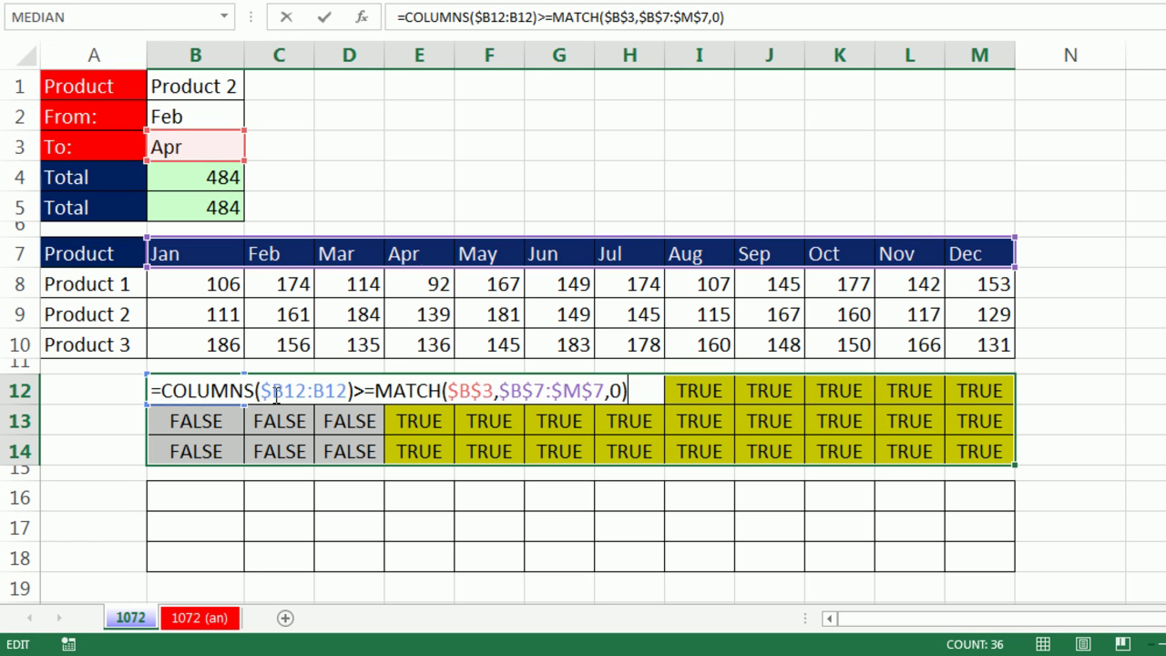
pyautogui.moveTo(353, 390); pyautogui.dragTo(363, 390)
pyautogui.write('<')
pyautogui.hotkey('ctrl', 'Return')
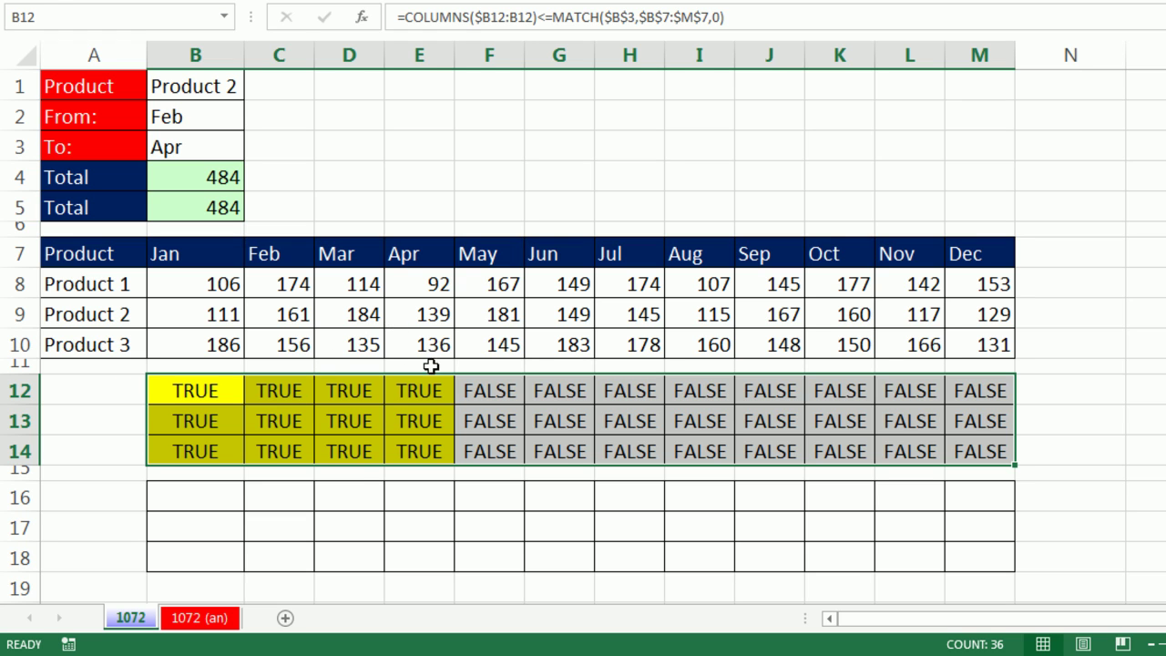
# - Wrap the B12 formula in an AND function and add a copy of the COLUMNS and MATCH comparison as its second condition
pyautogui.press('F2')
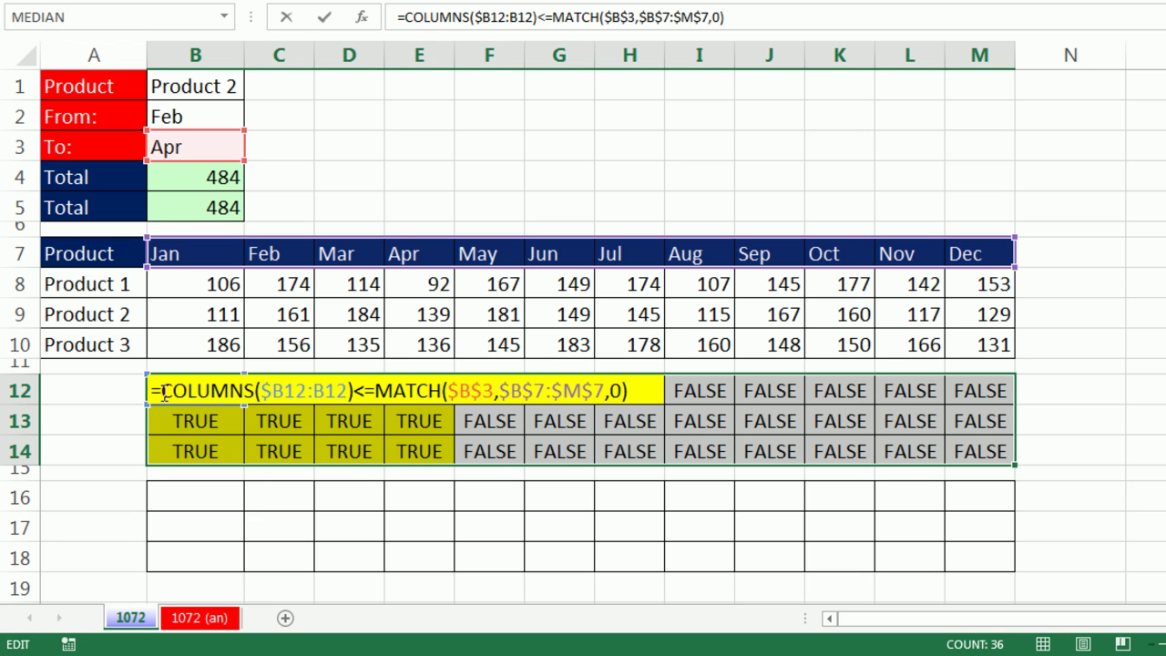
pyautogui.click(161, 392)
pyautogui.write('and')
pyautogui.press('Tab')
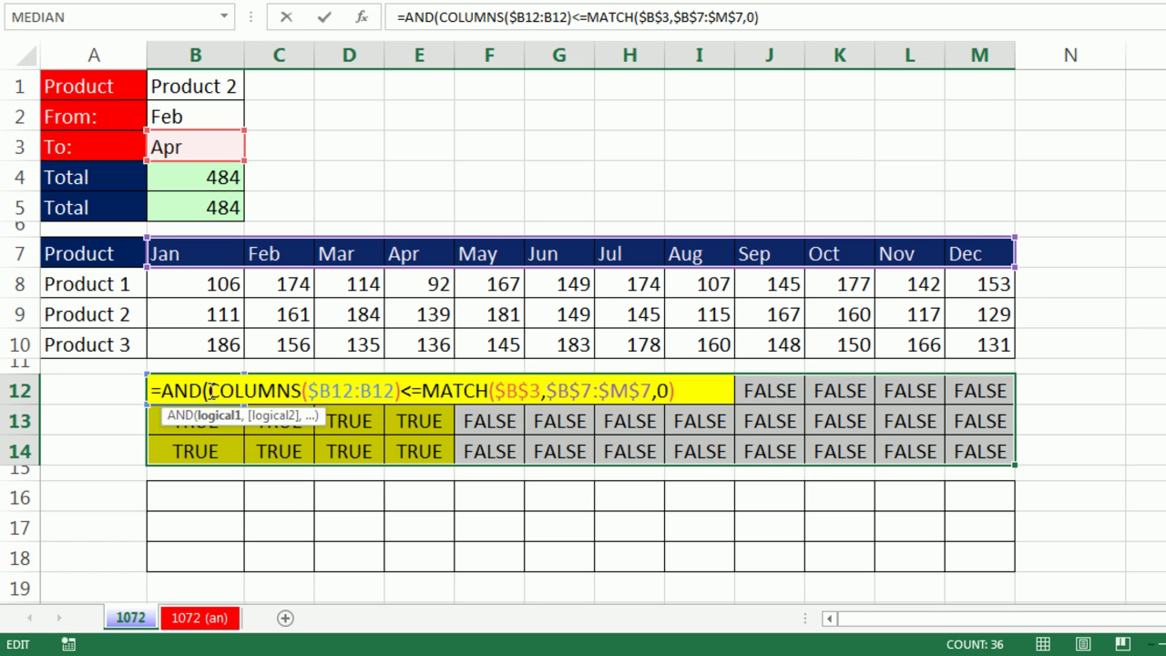
pyautogui.moveTo(209, 390); pyautogui.dragTo(706, 391)
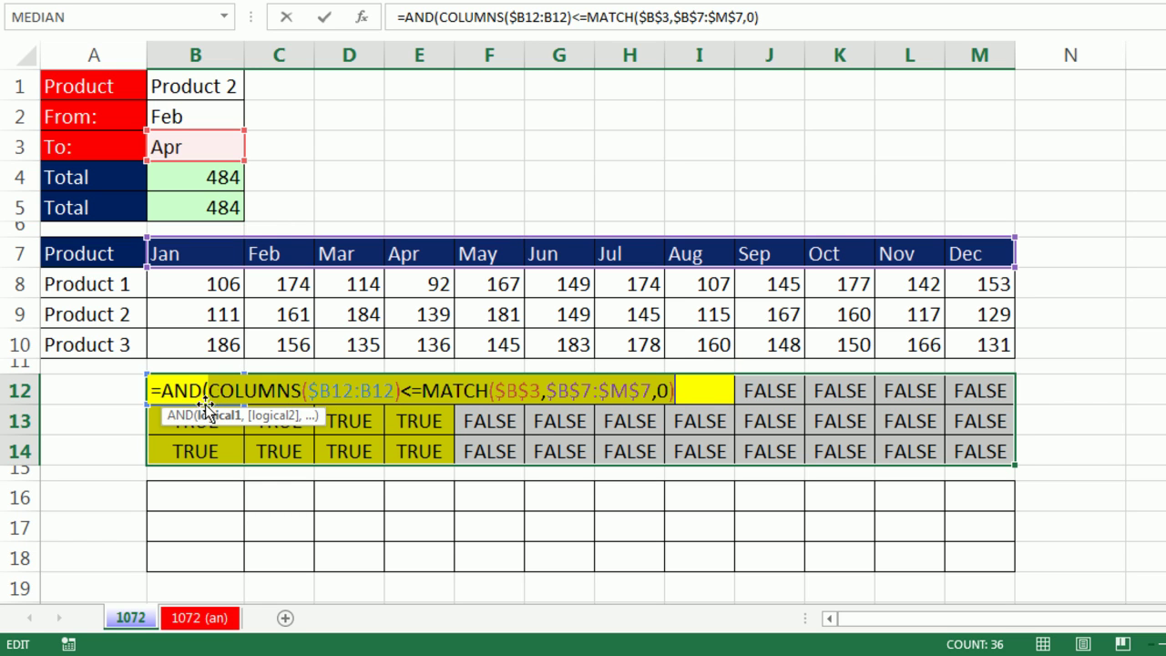
pyautogui.hotkey('ctrl', 'c')
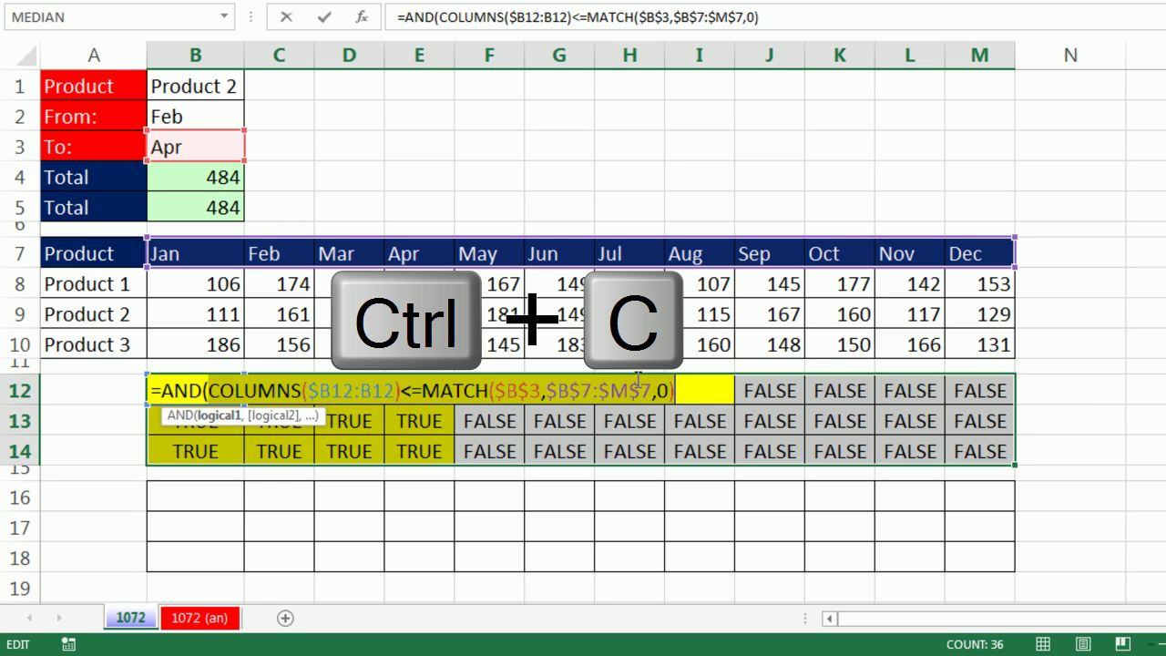
pyautogui.click(682, 389)
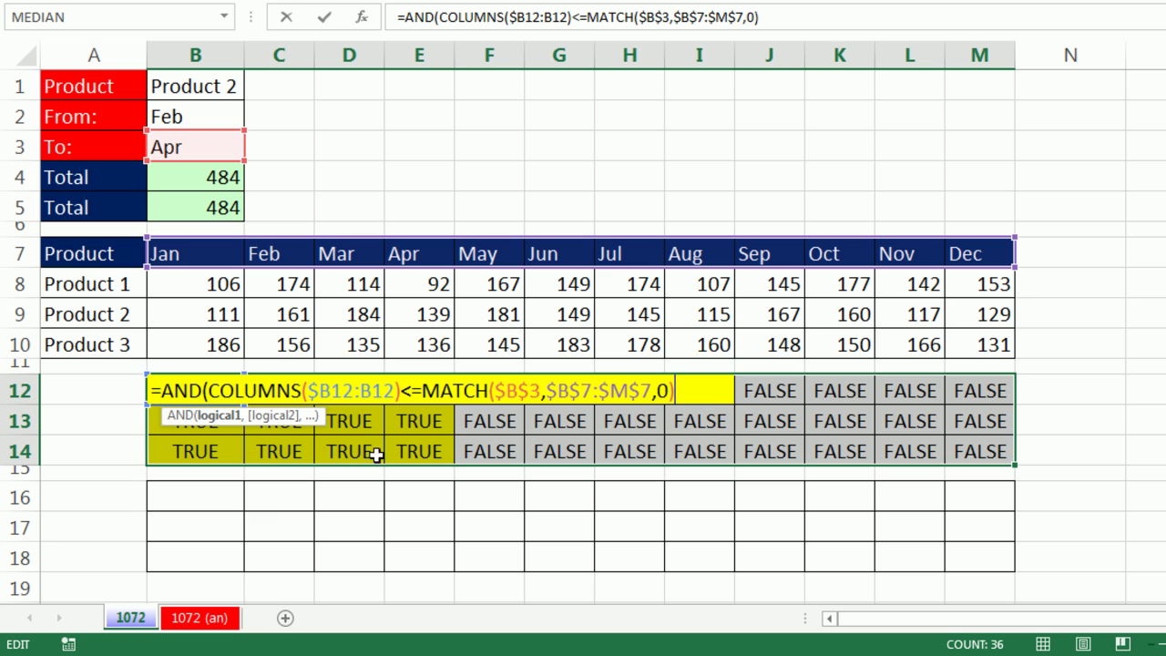
pyautogui.write(',')
pyautogui.hotkey('ctrl', 'v')
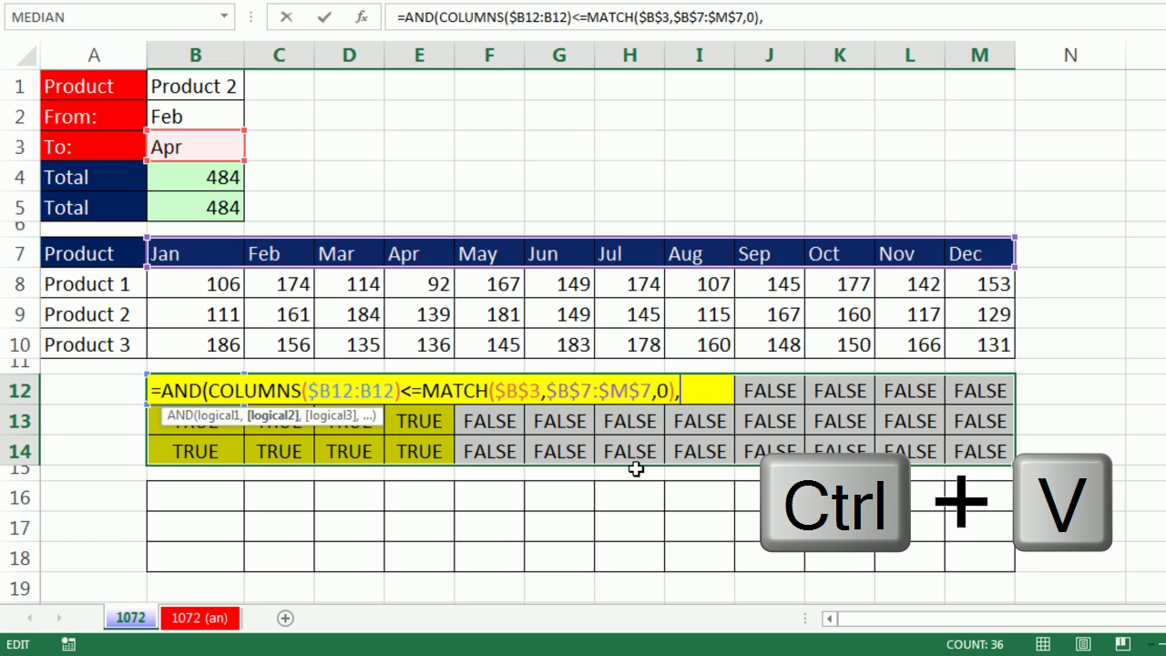
# - Change the second AND condition to COLUMNS($B12:B12)>=MATCH($B$2,$B$7:$M$7,0) and enter the formula across B12:M14
pyautogui.doubleClick(997, 398)
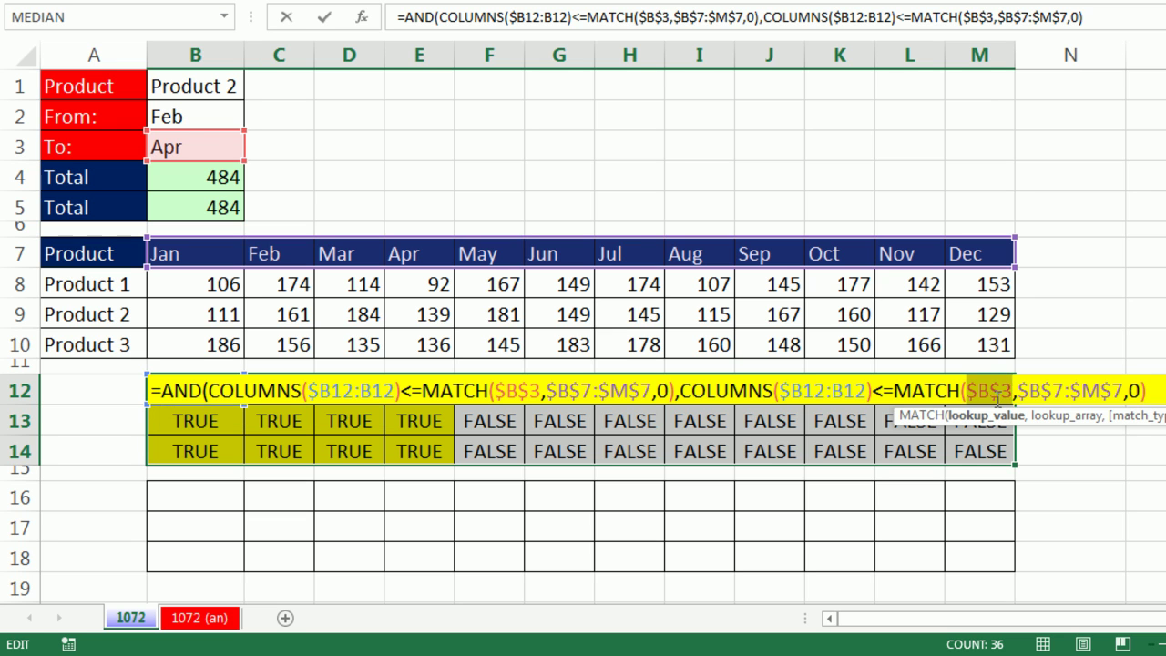
pyautogui.click(197, 116)
pyautogui.press('F4')
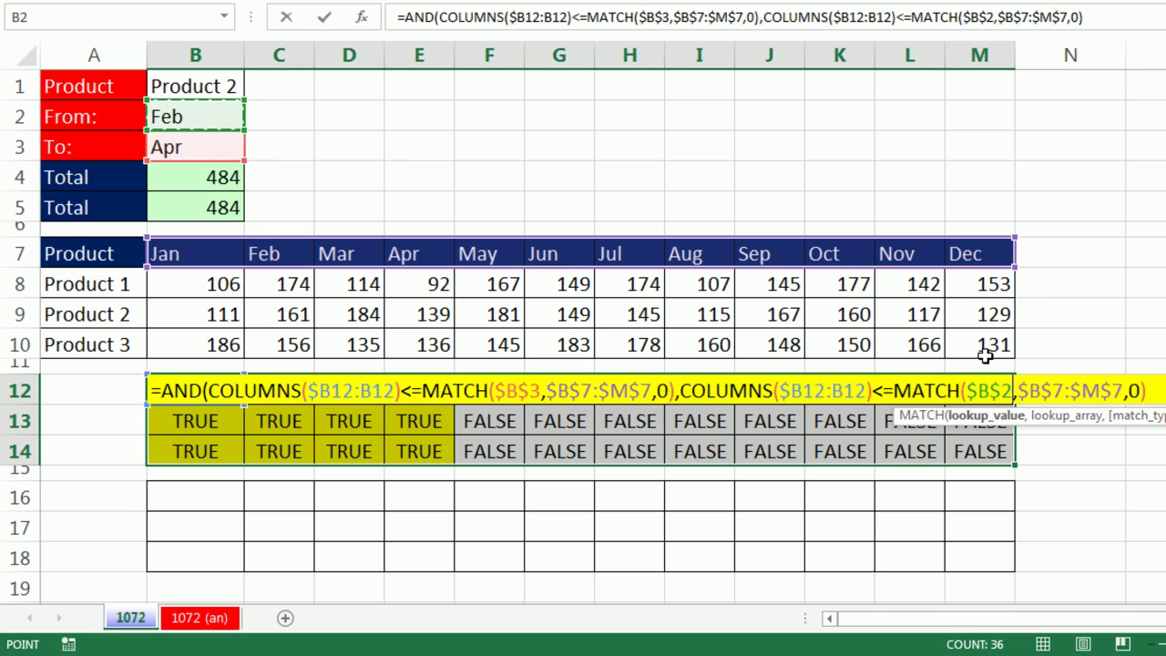
pyautogui.click(880, 392)
pyautogui.press('BackSpace')
pyautogui.write('>')
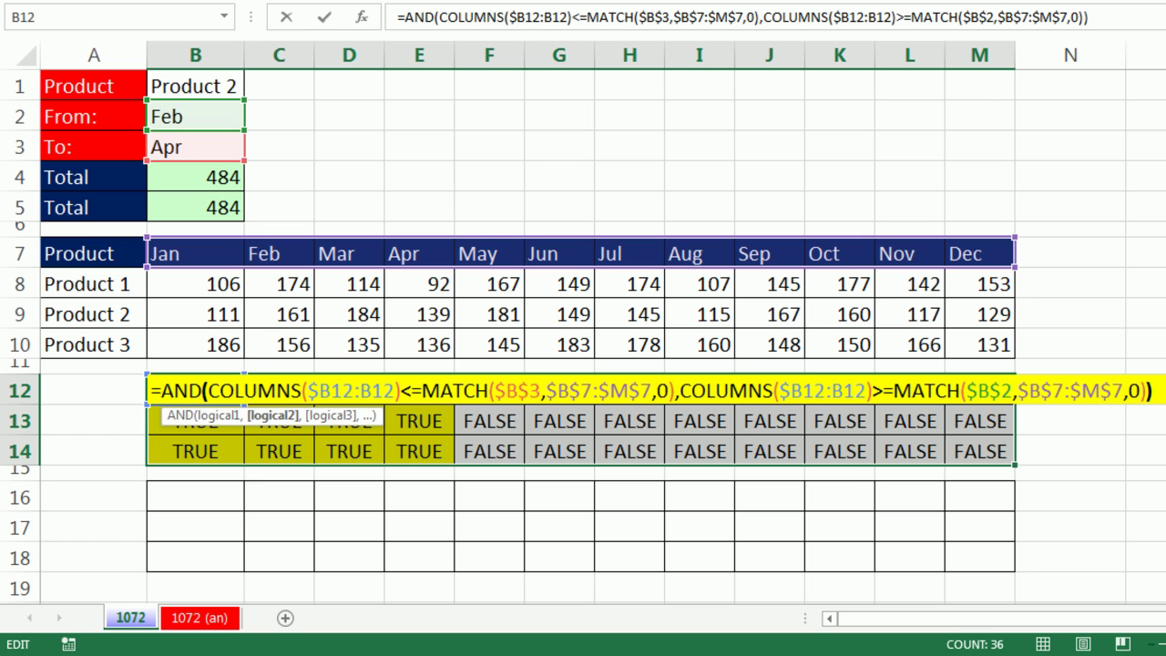
pyautogui.hotkey('ctrl', 'Return')
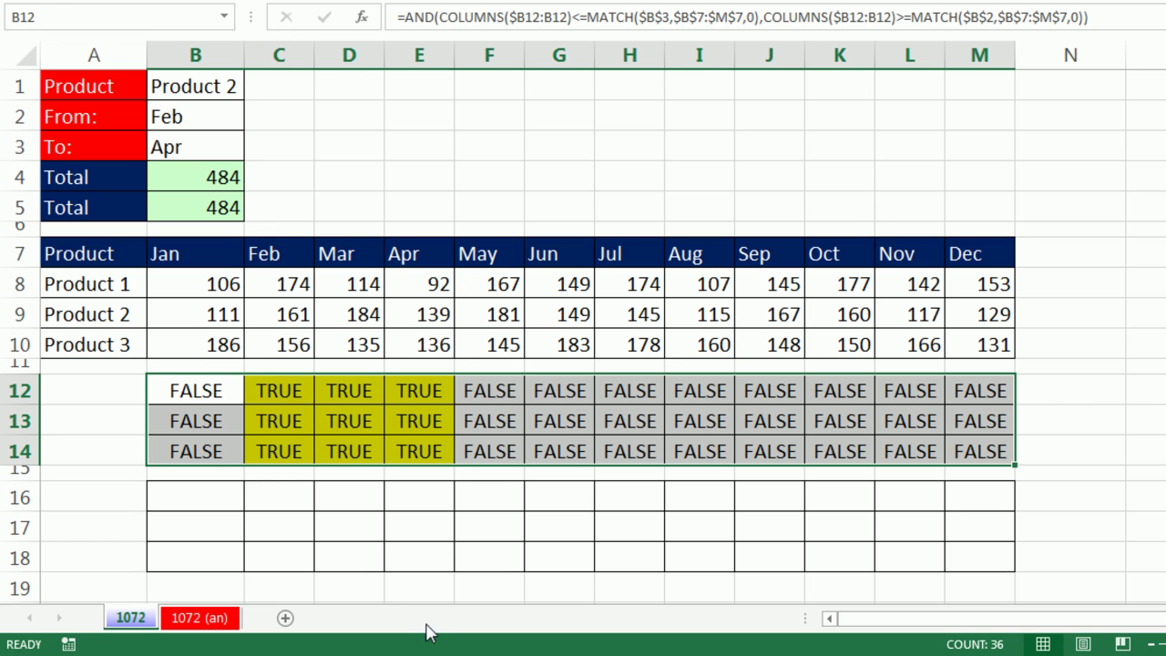
# - Add $A8=$B$1 as the third AND condition in the B12 formula and enter it across B12:M14
pyautogui.press('F2')
pyautogui.click(208, 390)
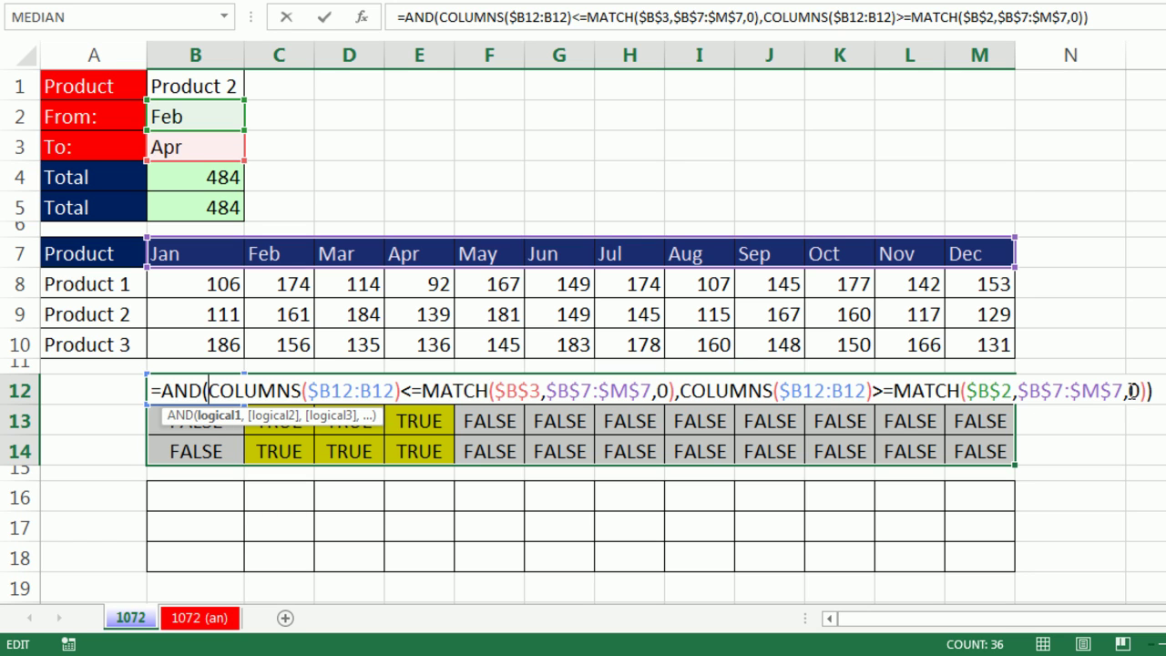
pyautogui.click(1146, 390)
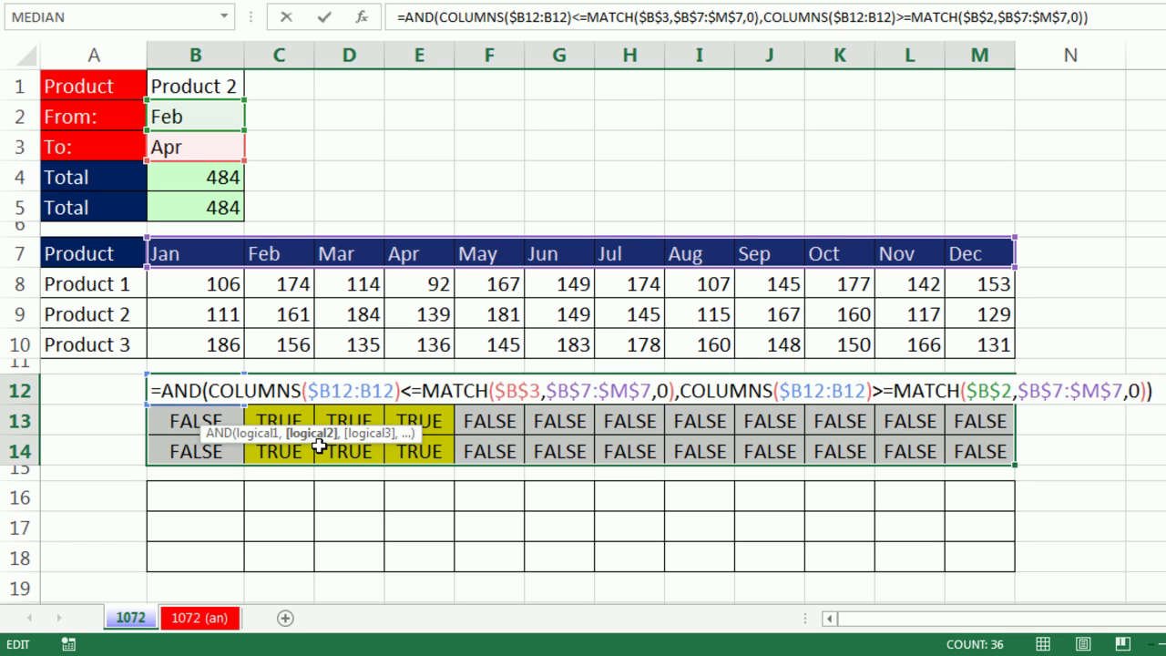
pyautogui.moveTo(410, 431); pyautogui.dragTo(1146, 410)
pyautogui.write(',')
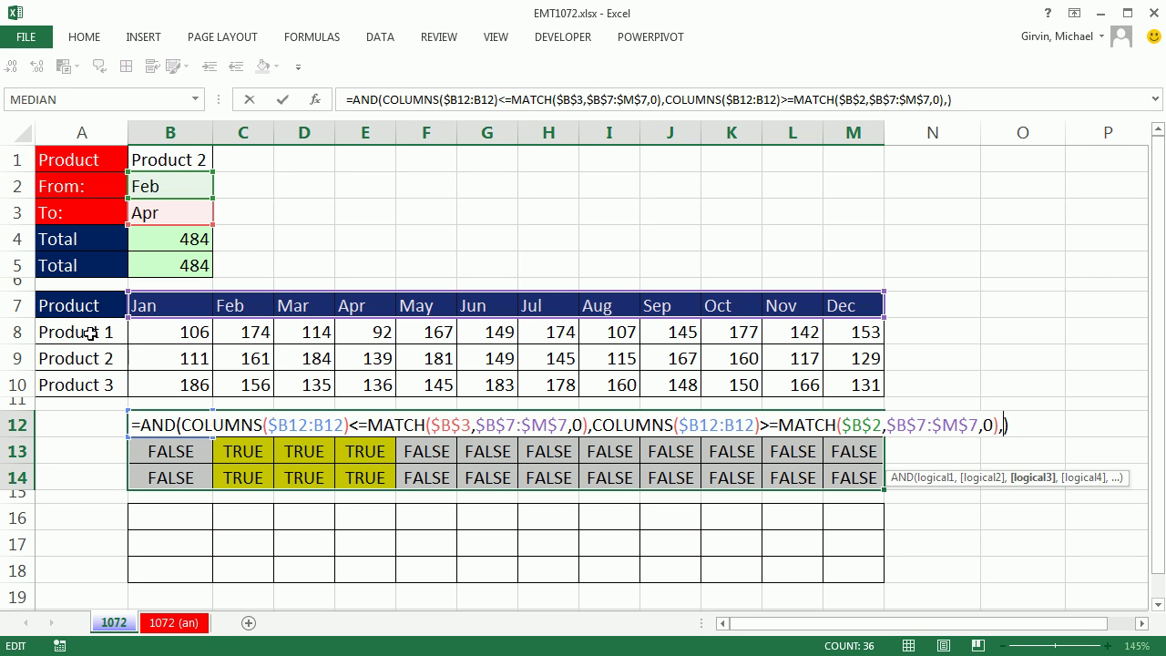
pyautogui.click(92, 334)
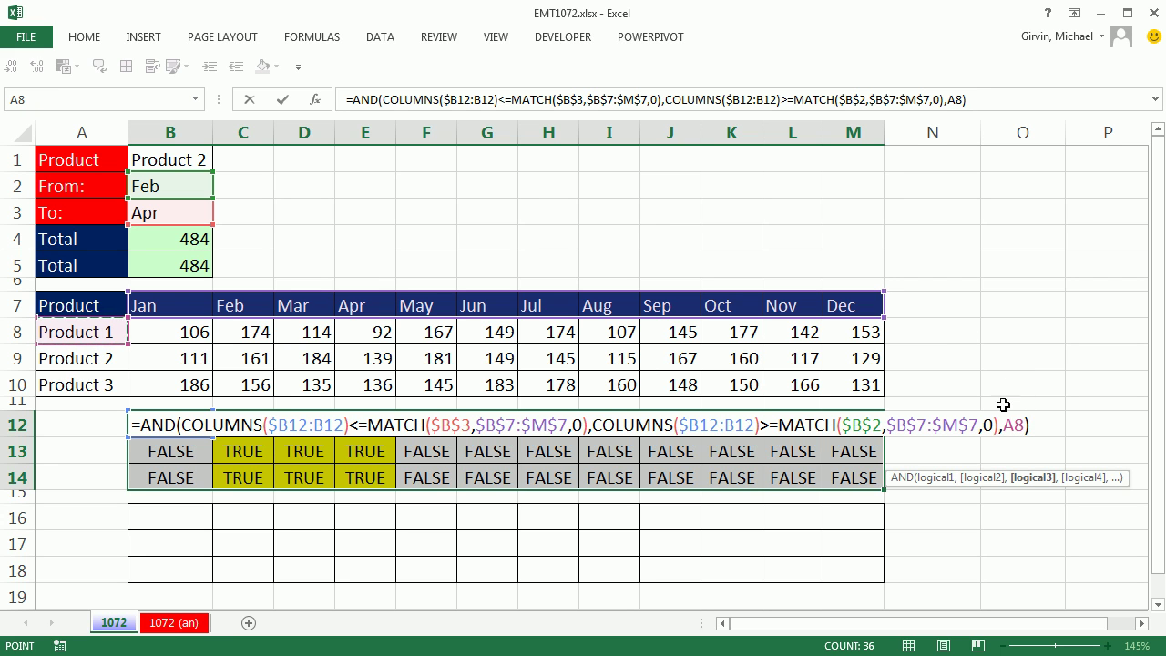
pyautogui.press('F4')
pyautogui.press('F4')
pyautogui.press('F4')
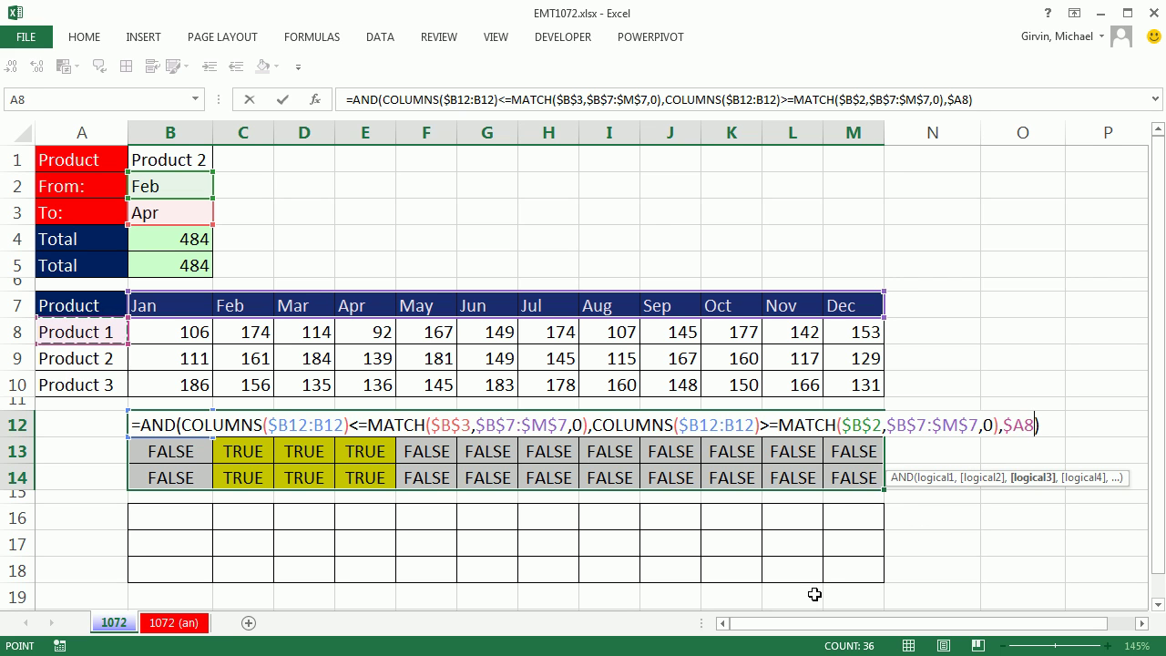
pyautogui.write('=')
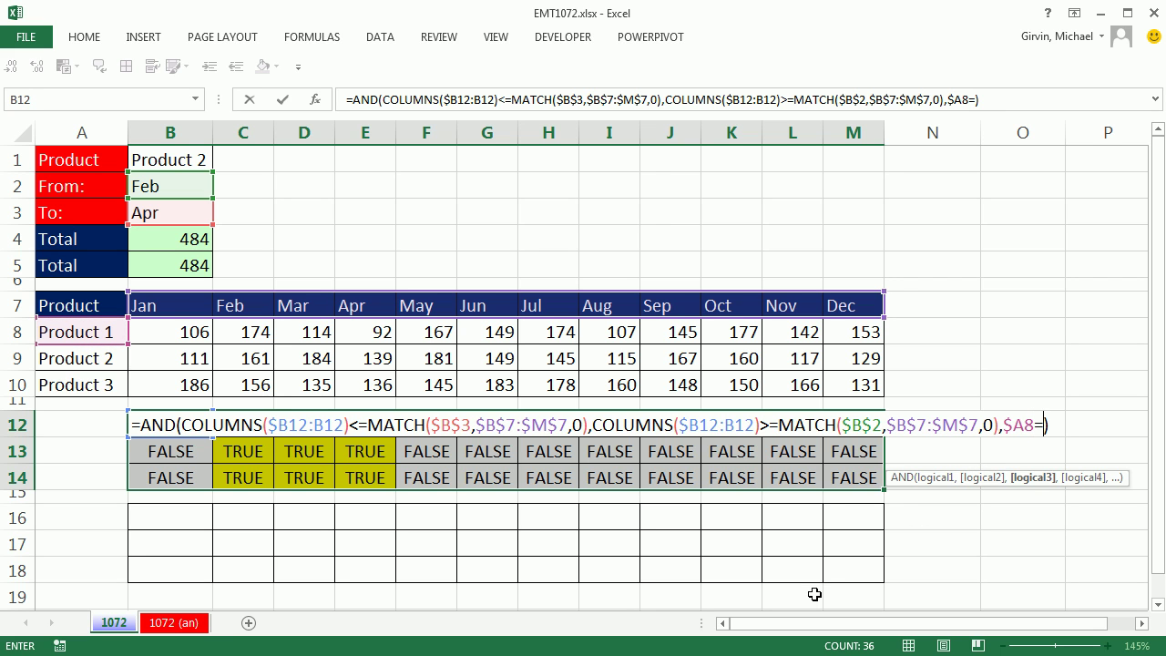
pyautogui.click(170, 160)
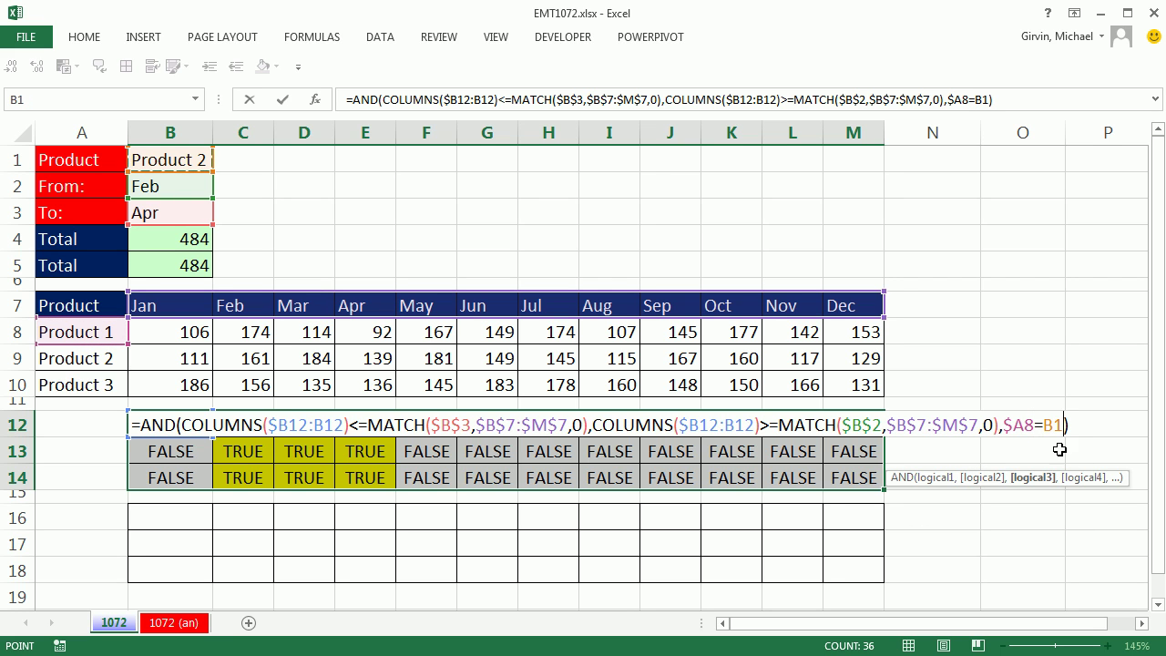
pyautogui.press('F4')
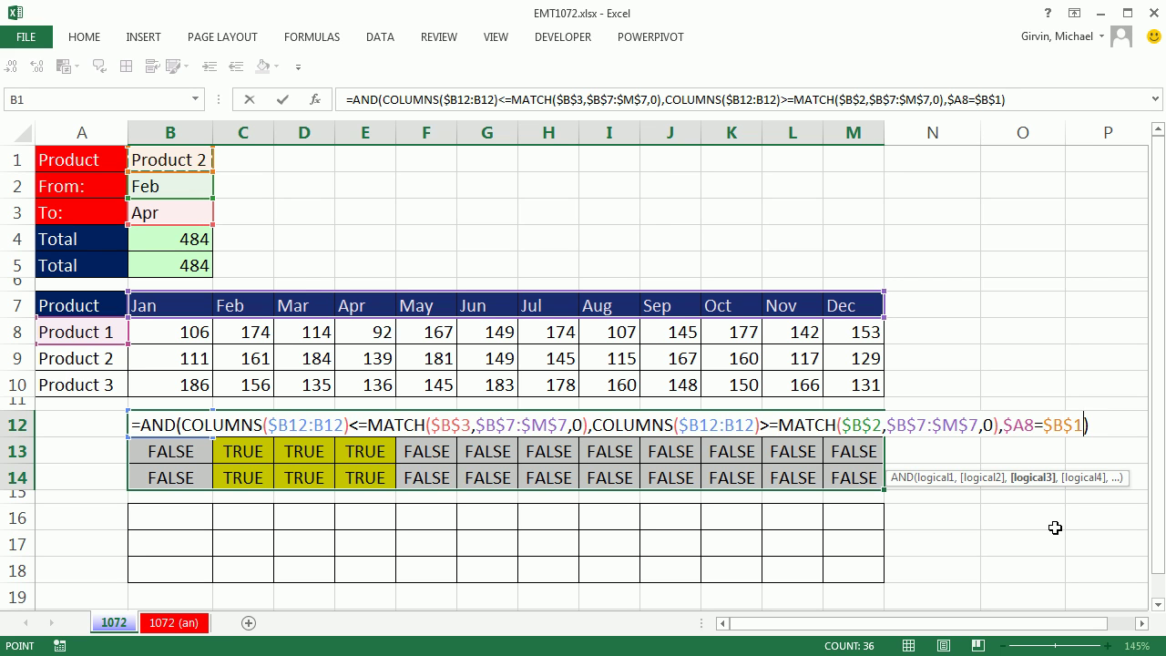
pyautogui.hotkey('ctrl', 'Return')
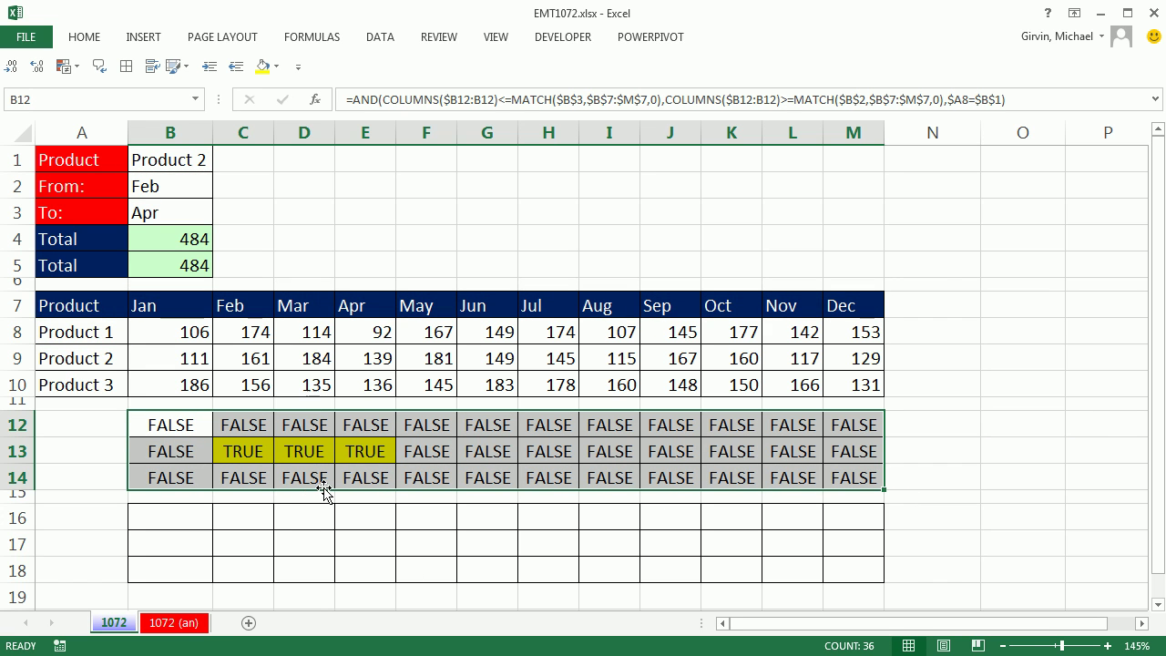
# - Set the From month in B2 to Jan and the To month in B3 to Oct
pyautogui.click(182, 186)
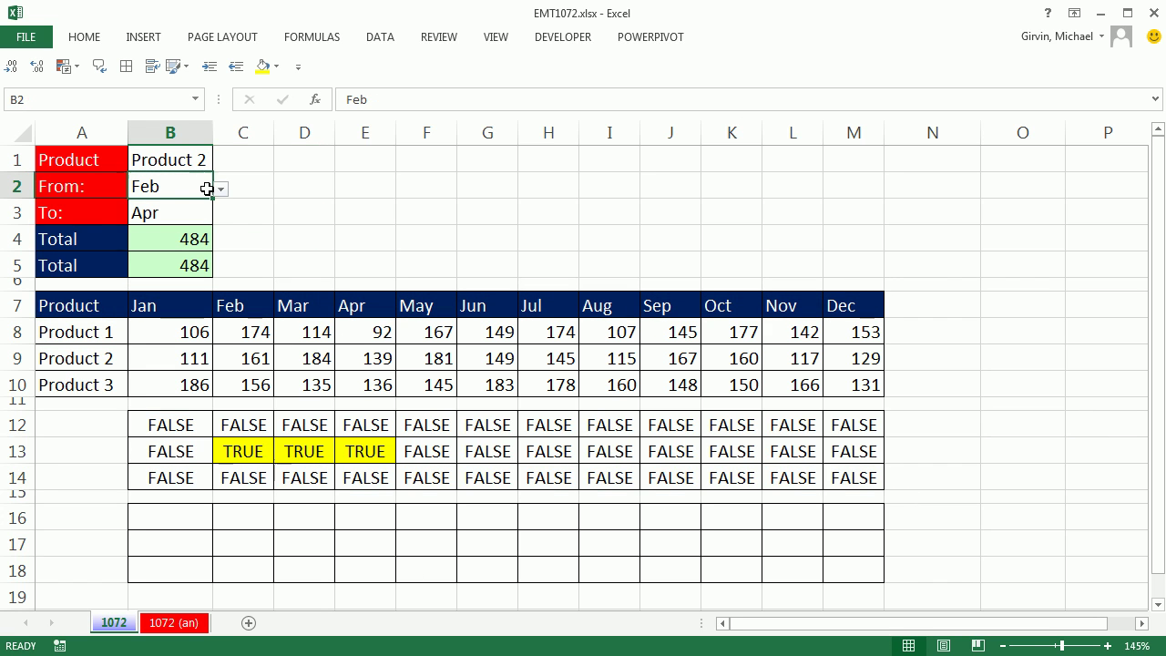
pyautogui.click(219, 190)
pyautogui.scroll(1, 219, 241)
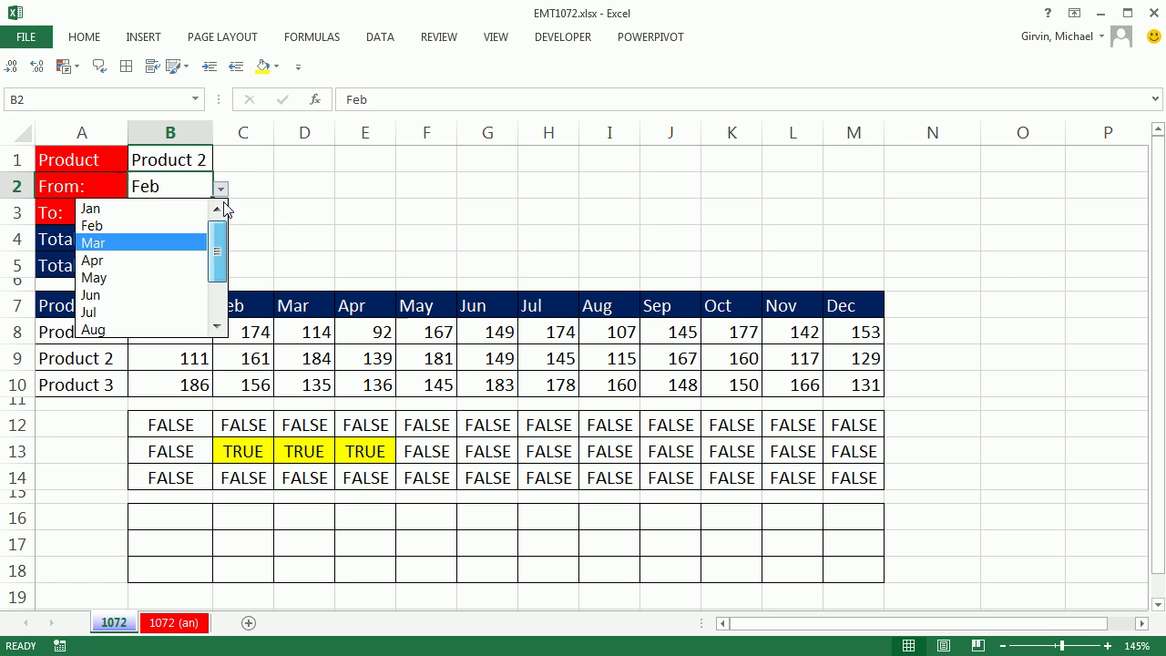
pyautogui.click(104, 212)
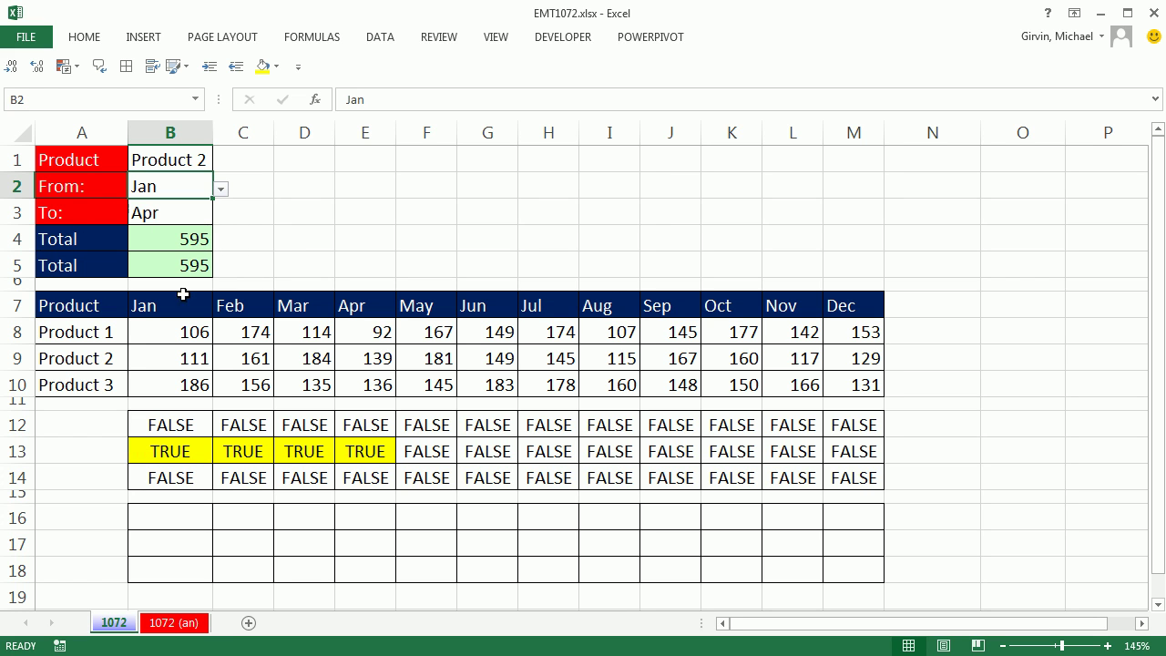
pyautogui.click(191, 212)
pyautogui.click(220, 216)
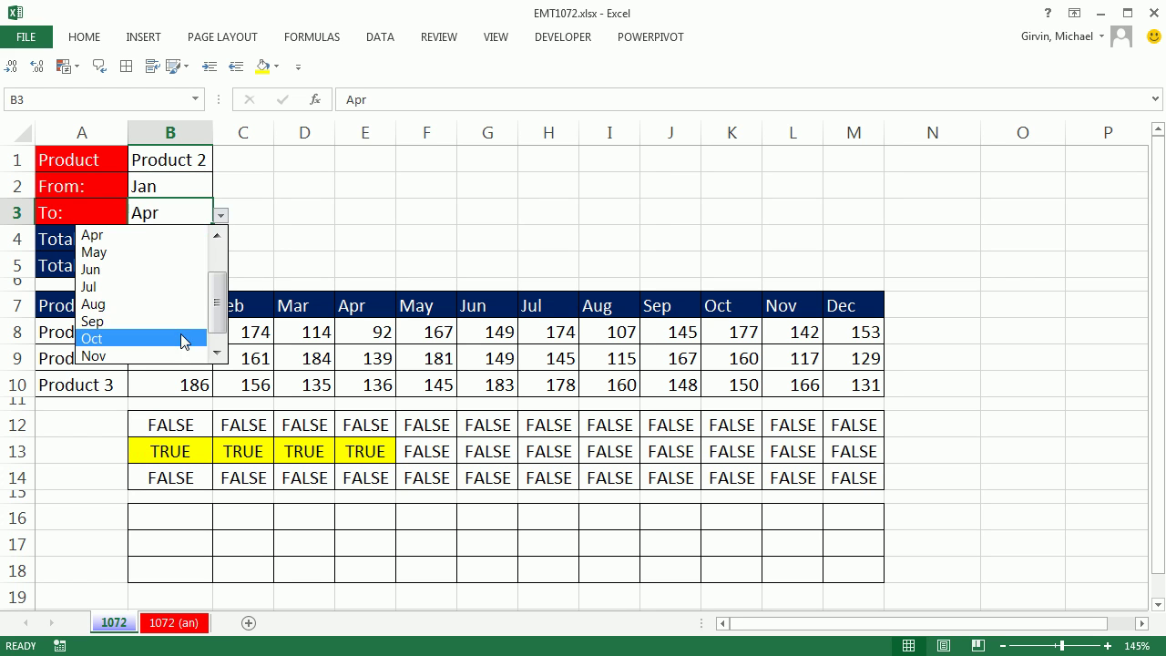
pyautogui.click(182, 339)
# - Choose Product 3 as the selected product in B1
pyautogui.click(205, 168)
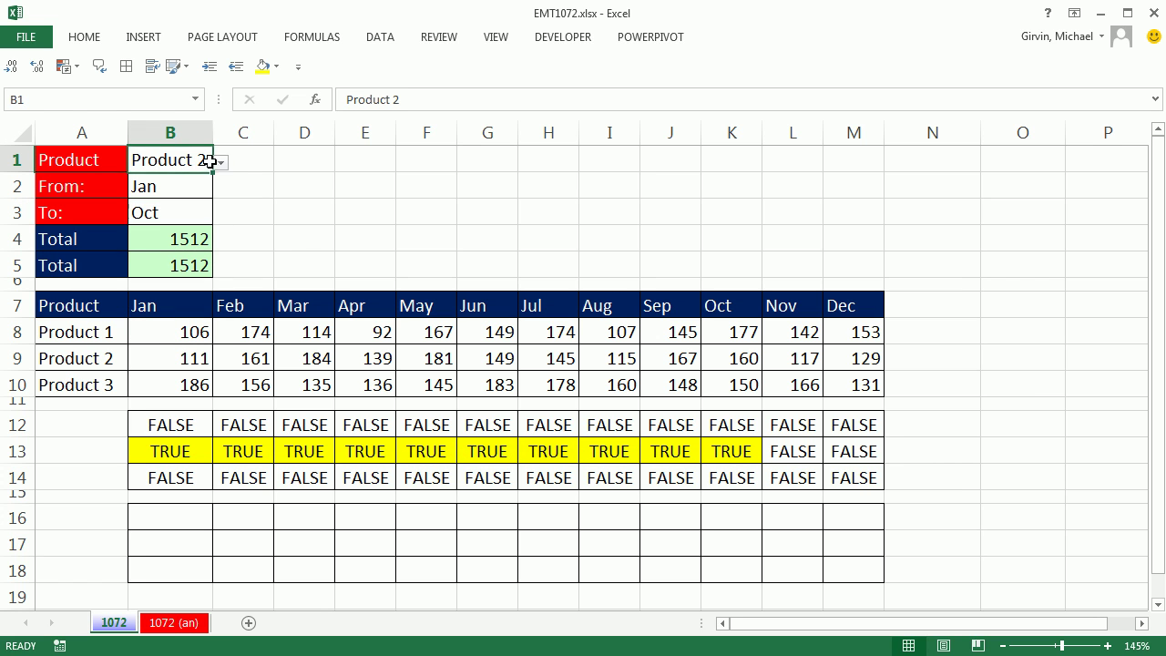
pyautogui.click(220, 163)
pyautogui.click(151, 215)
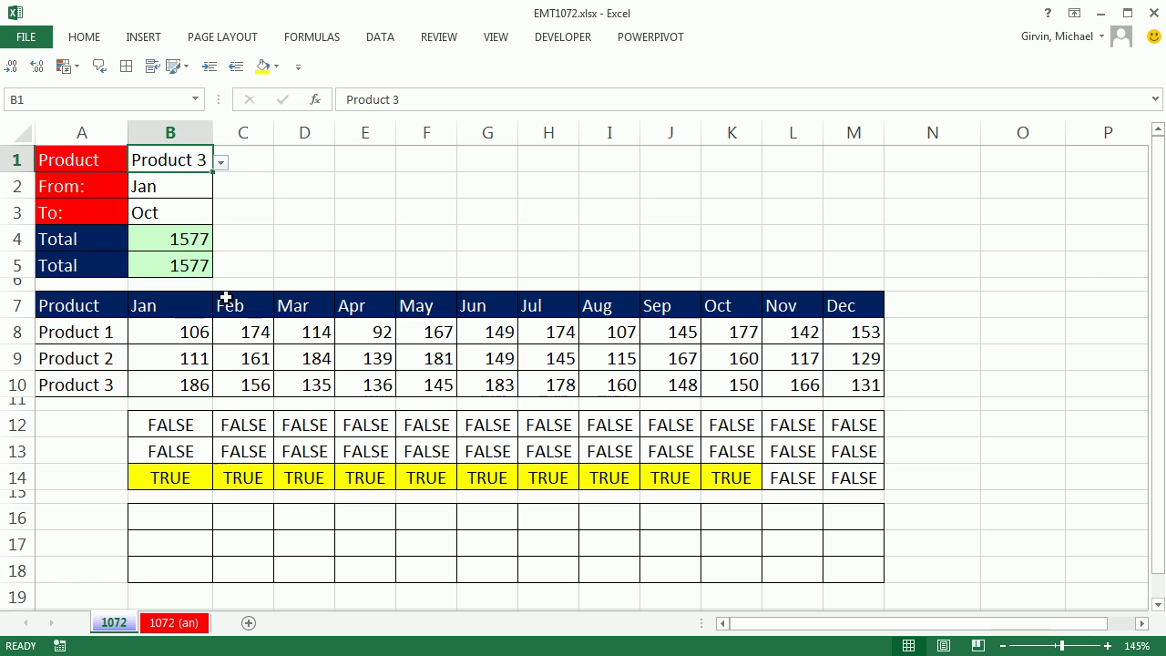
# - Replace the month headers in B7:M7 with Jin, Hin, Min, H, r, t, yuy, t, r, sddf, s and sss
pyautogui.click(181, 311)
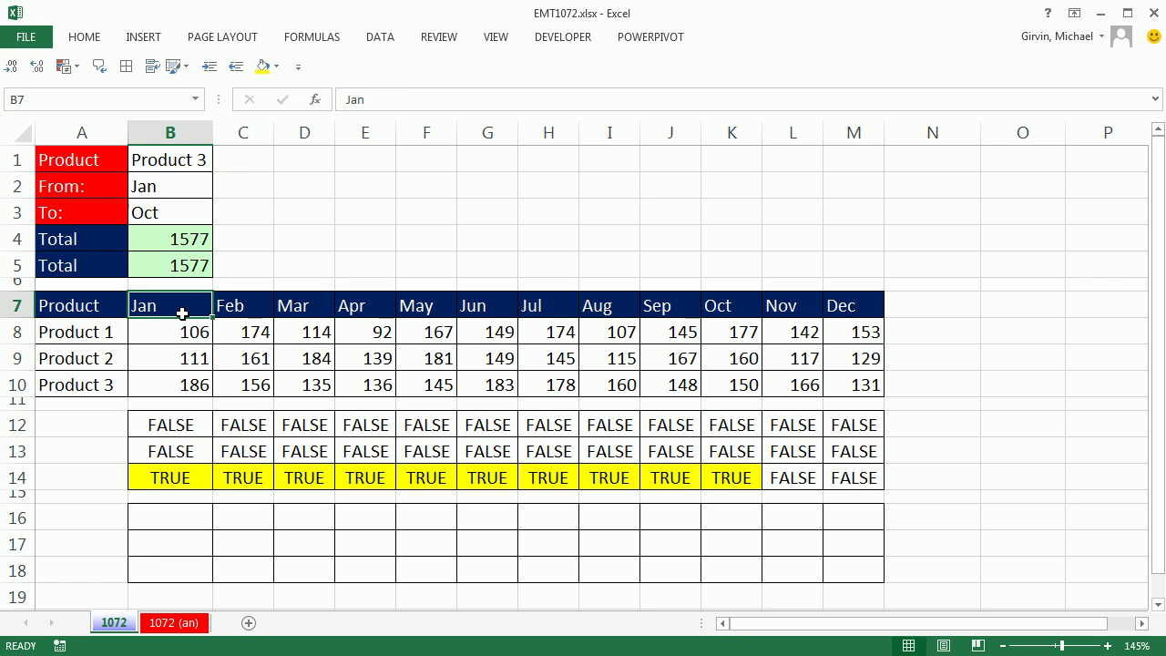
pyautogui.write('J')
pyautogui.press('Tab')
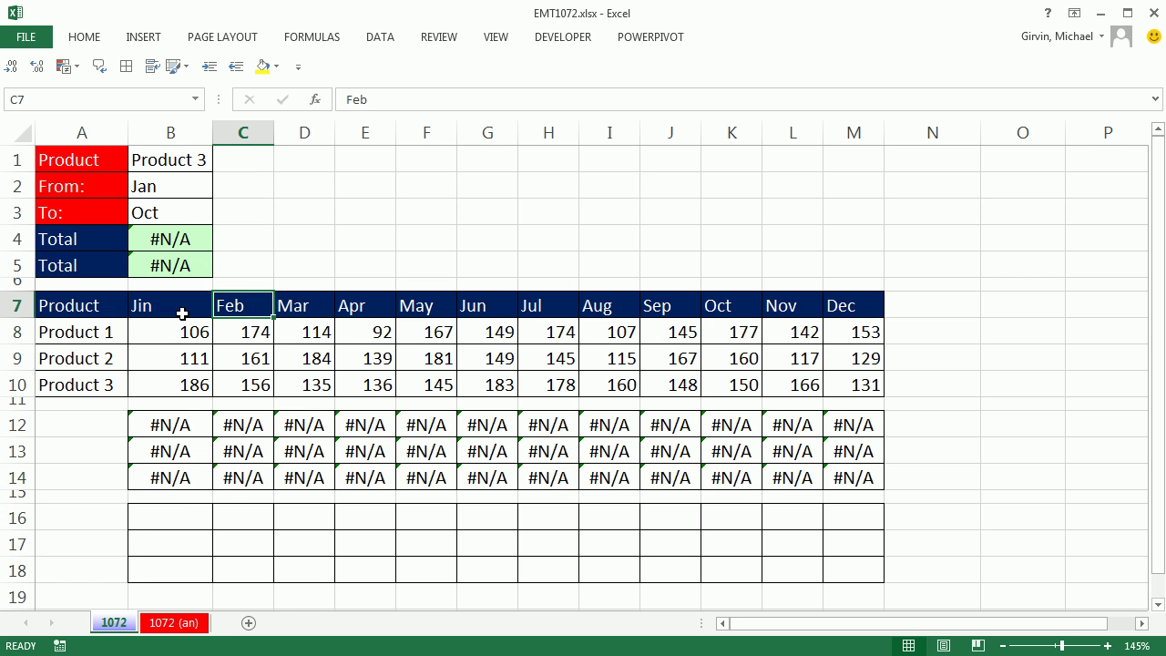
pyautogui.write('Hin\tMin\tH\tr\tt\tyuy\tt\tr\tsddf\ts\tsss')
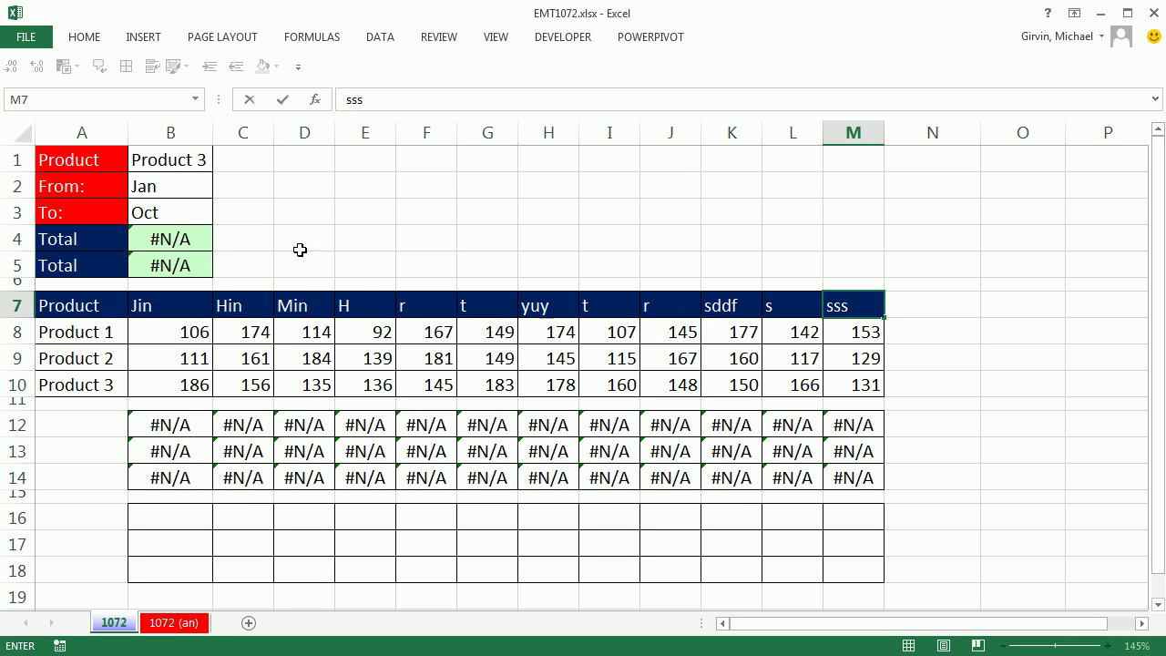
# - Set the From value in B2 to Hin and the To value in B3 to t
pyautogui.click(179, 191)
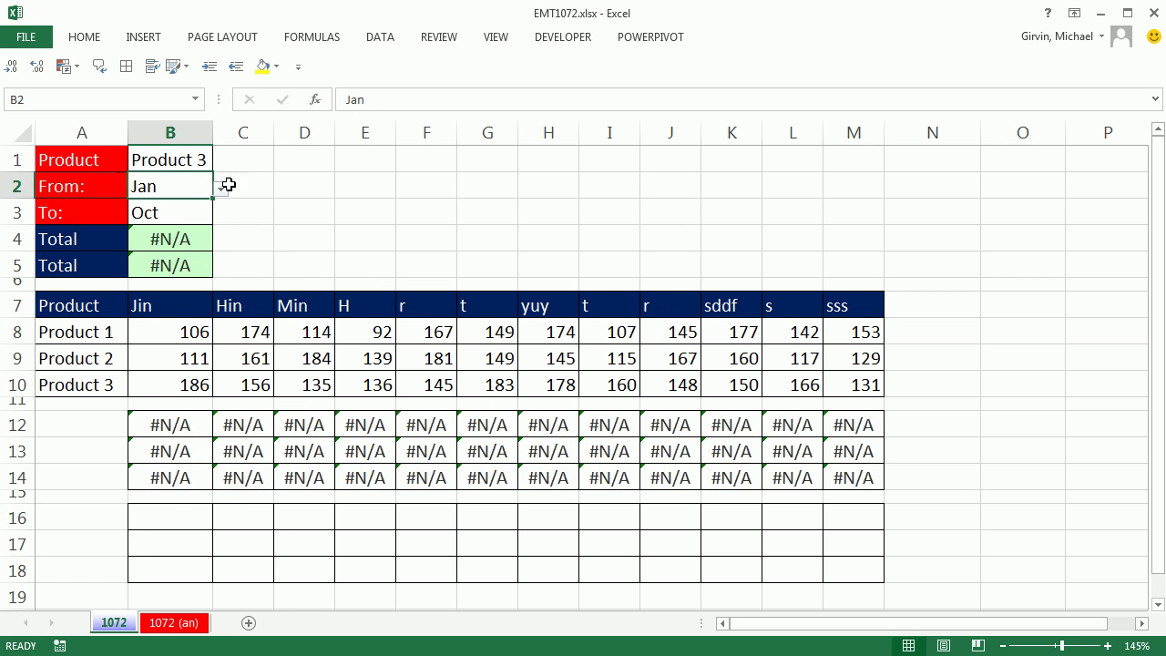
pyautogui.click(221, 189)
pyautogui.click(214, 225)
pyautogui.click(179, 215)
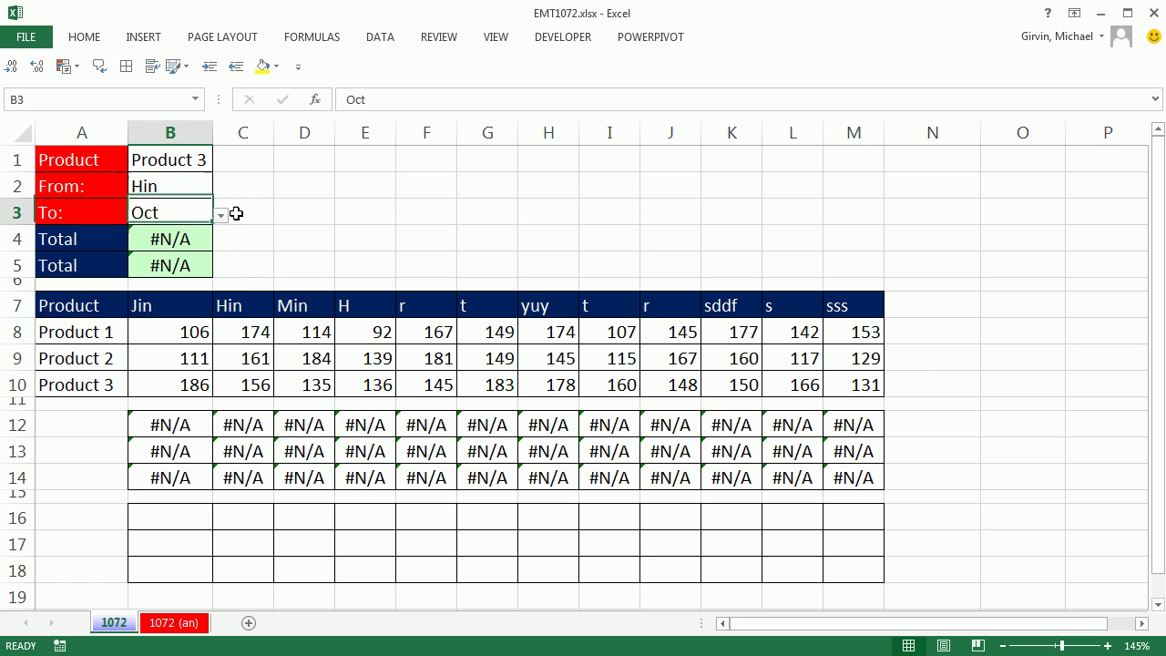
pyautogui.click(221, 216)
pyautogui.click(158, 316)
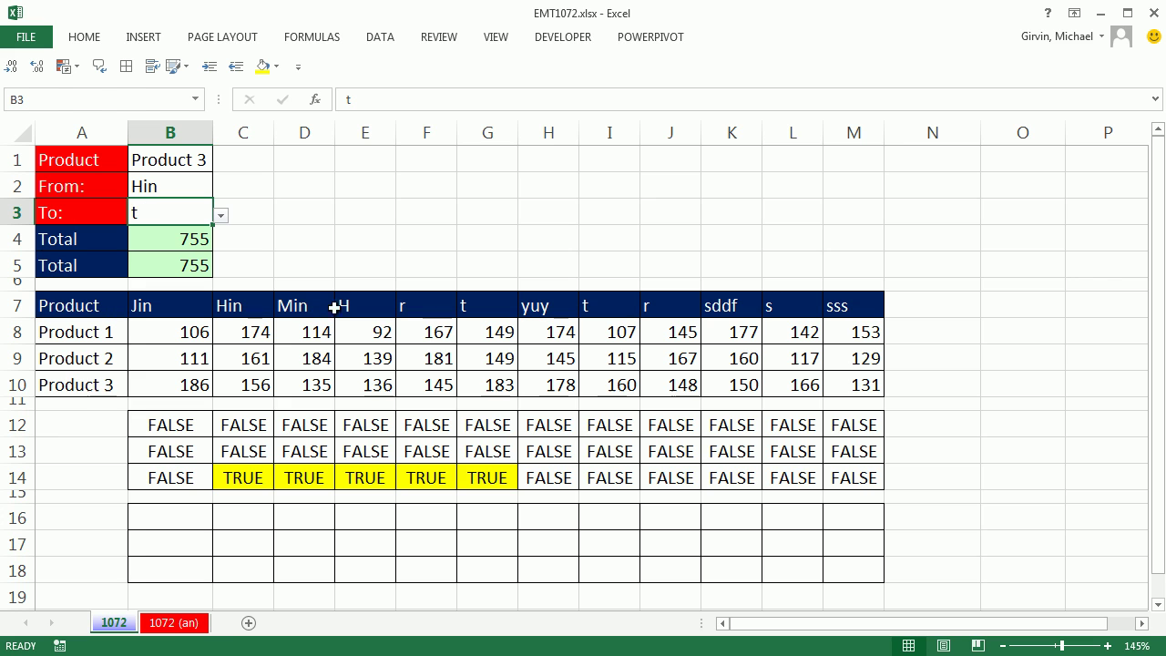
# - Examine the headers from Hin to t in row 7 and the AND formula in B12 that tests them
pyautogui.moveTo(250, 305); pyautogui.dragTo(477, 305)
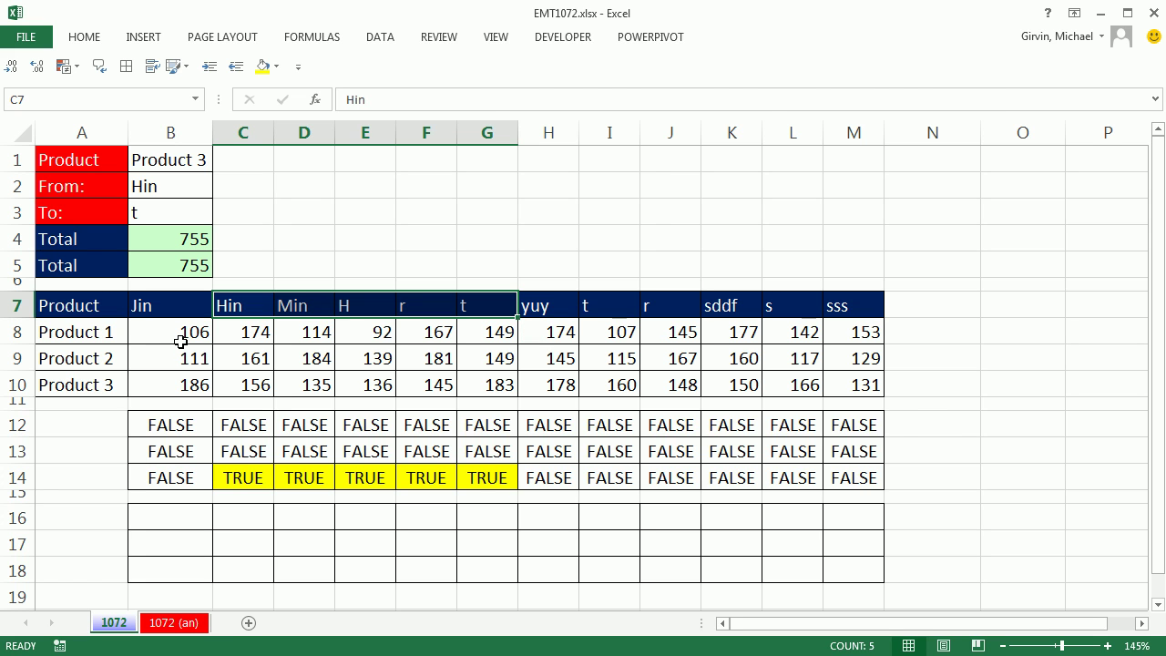
pyautogui.doubleClick(166, 423)
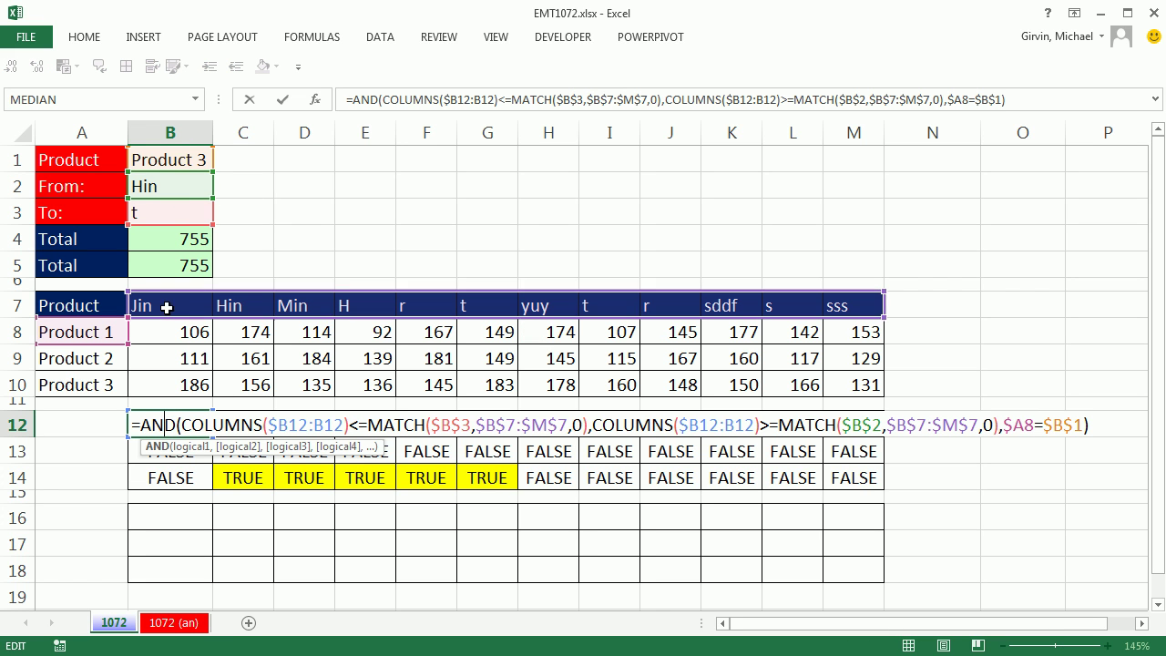
pyautogui.press('Escape')
# - Undo the From and To changes in B2:B3 and all the replacement month headers in B7:M7
pyautogui.hotkey('ctrl', 'z')
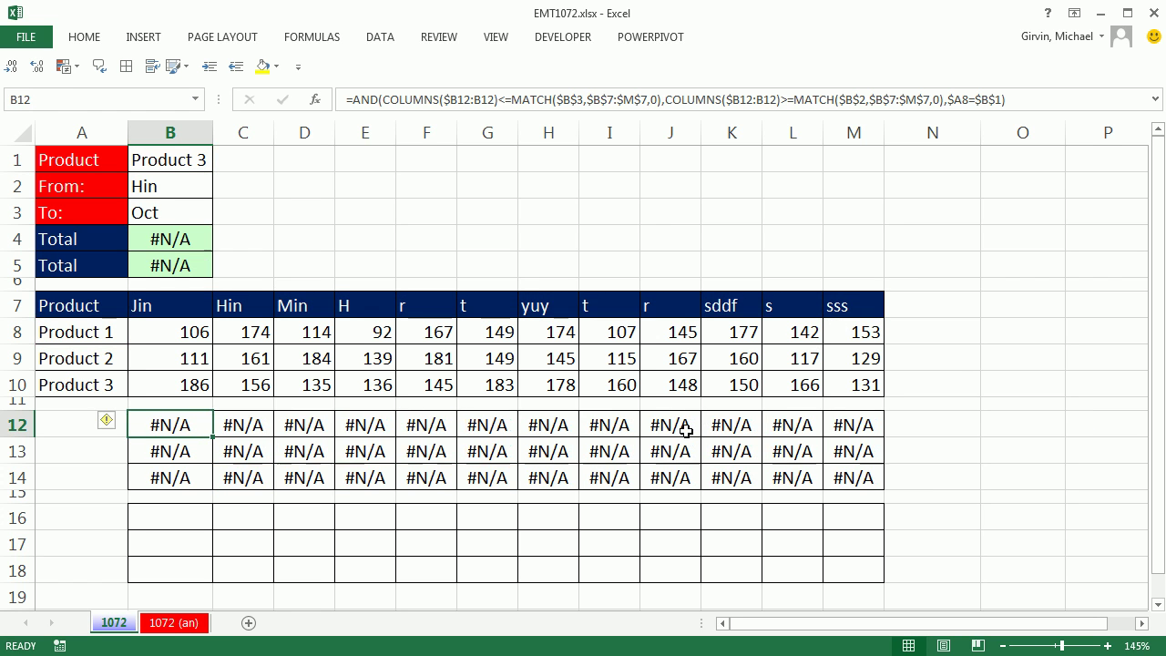
pyautogui.hotkey('ctrl', 'z')
pyautogui.hotkey('ctrl', 'z')
pyautogui.hotkey('ctrl', 'z')
pyautogui.hotkey('ctrl', 'z')
pyautogui.hotkey('ctrl', 'z')
pyautogui.hotkey('ctrl', 'z')
pyautogui.hotkey('ctrl', 'z')
pyautogui.hotkey('ctrl', 'z')
pyautogui.hotkey('ctrl', 'z')
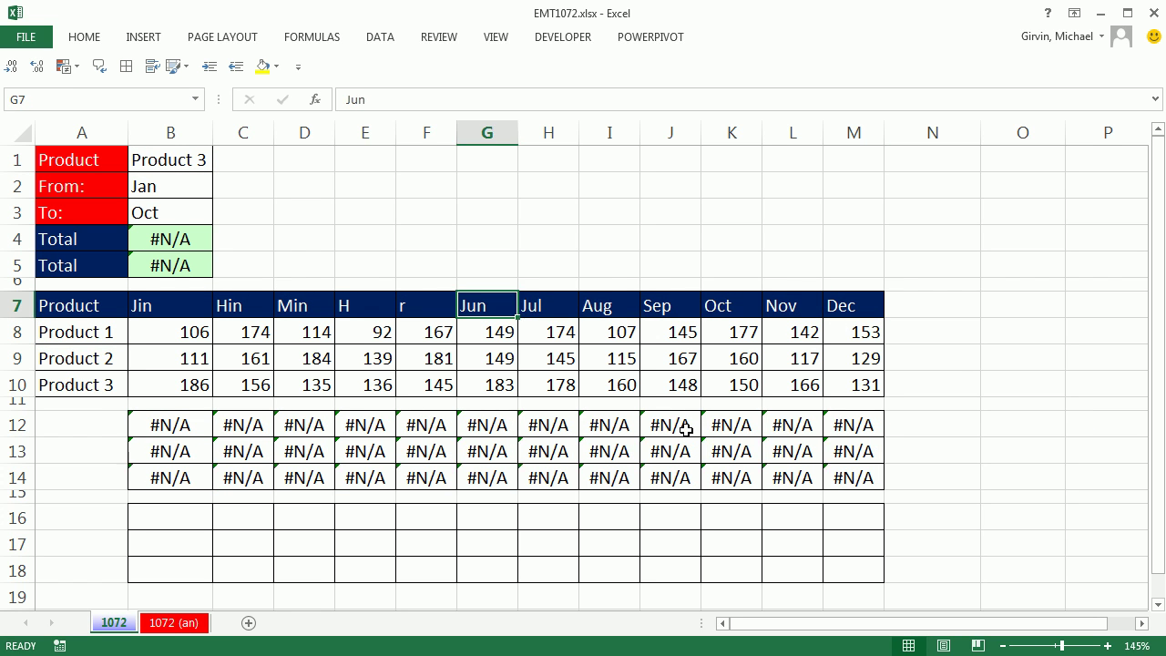
pyautogui.hotkey('ctrl', 'z')
pyautogui.hotkey('ctrl', 'z')
pyautogui.hotkey('ctrl', 'z')
pyautogui.hotkey('ctrl', 'z')
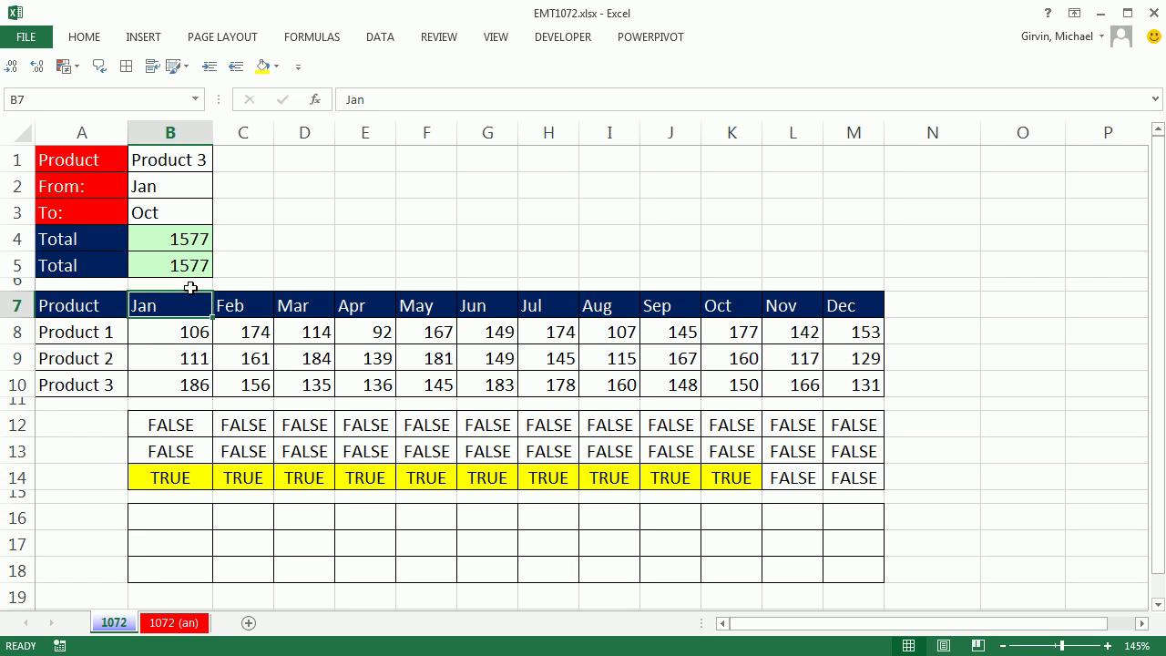
# - Enter =MONTH(B$7) in B16, locking only the row of the header reference
pyautogui.click(165, 519)
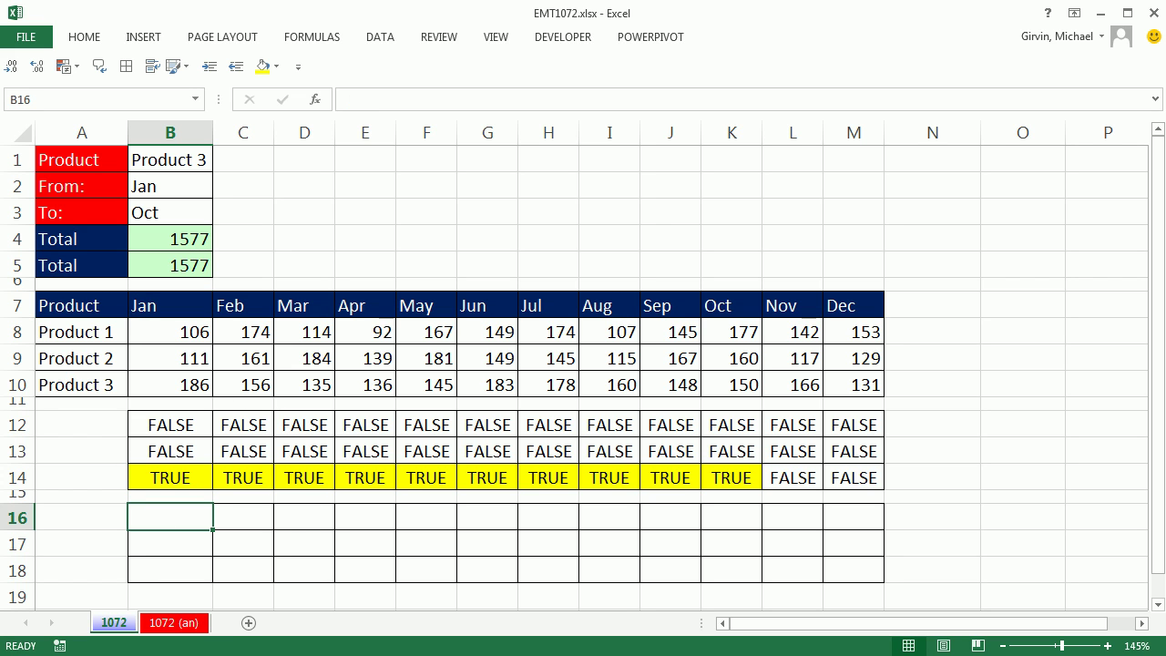
pyautogui.write('=mat')
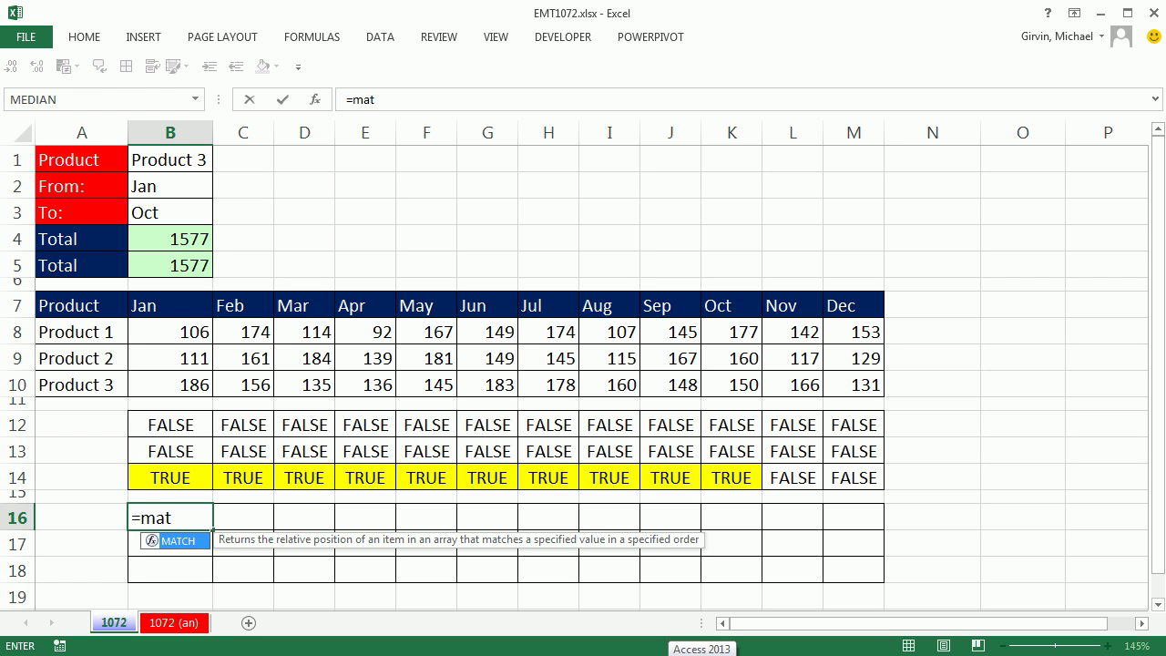
pyautogui.press('BackSpace')
pyautogui.press('BackSpace')
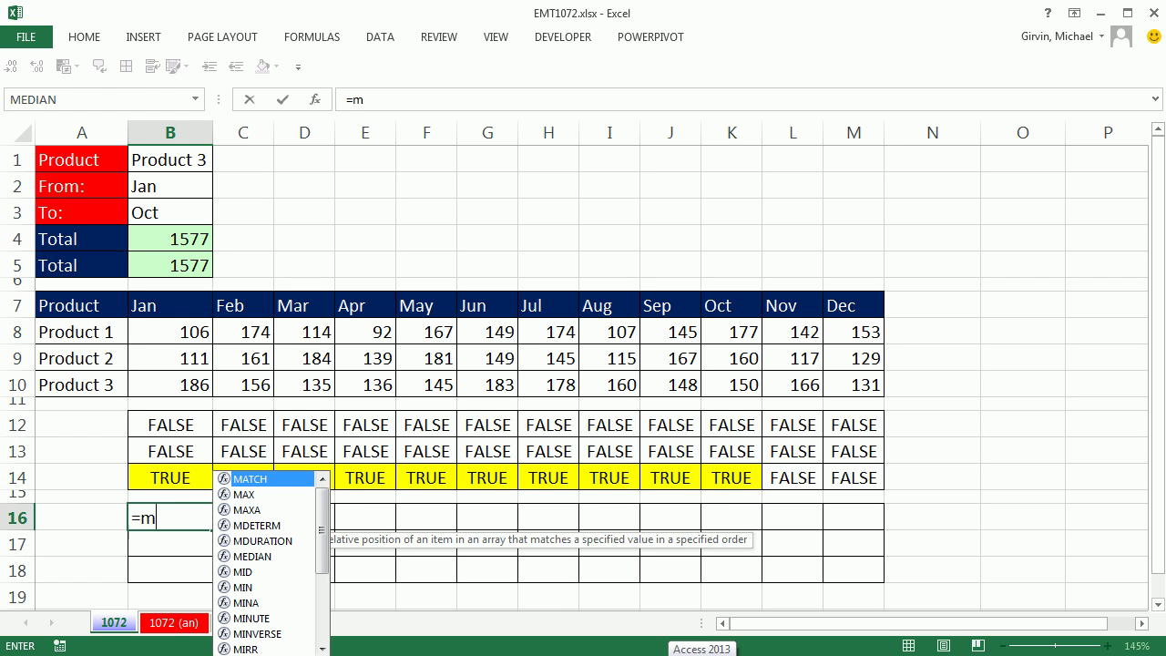
pyautogui.write('on')
pyautogui.press('Tab')
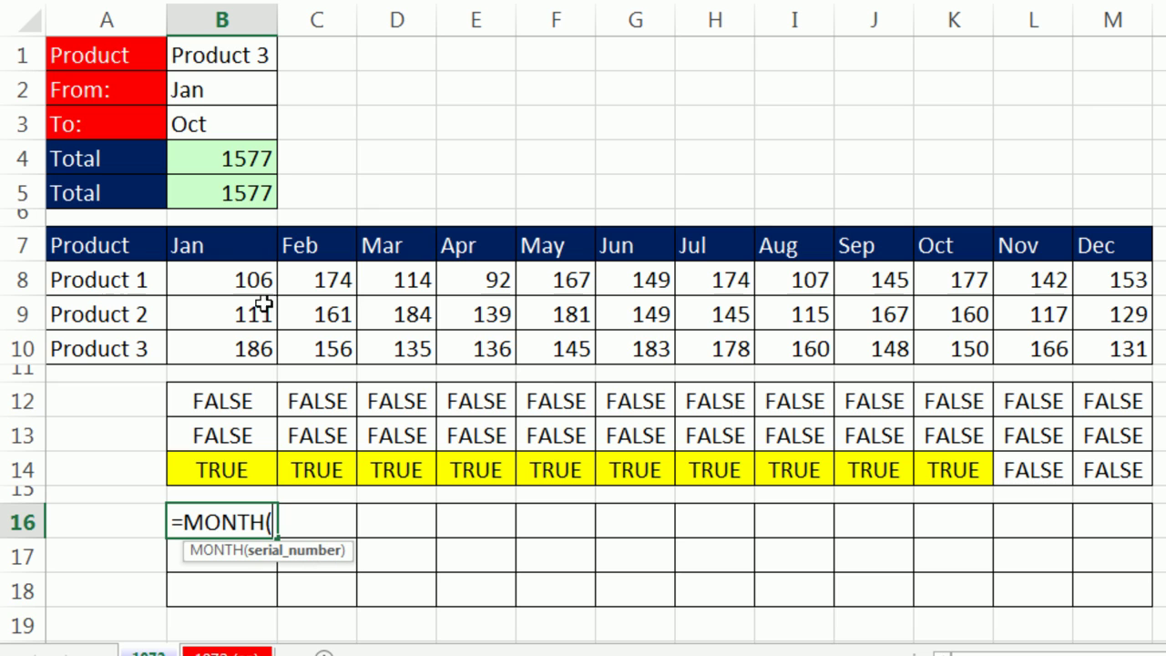
pyautogui.click(215, 249)
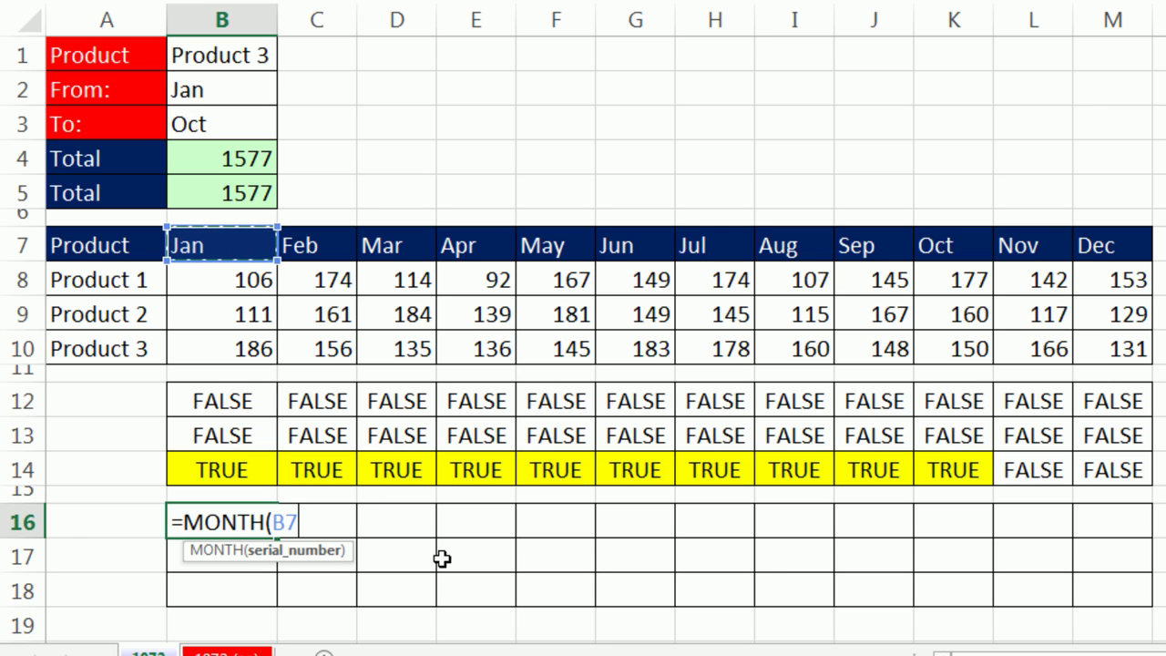
pyautogui.press('F4')
pyautogui.press('F4')
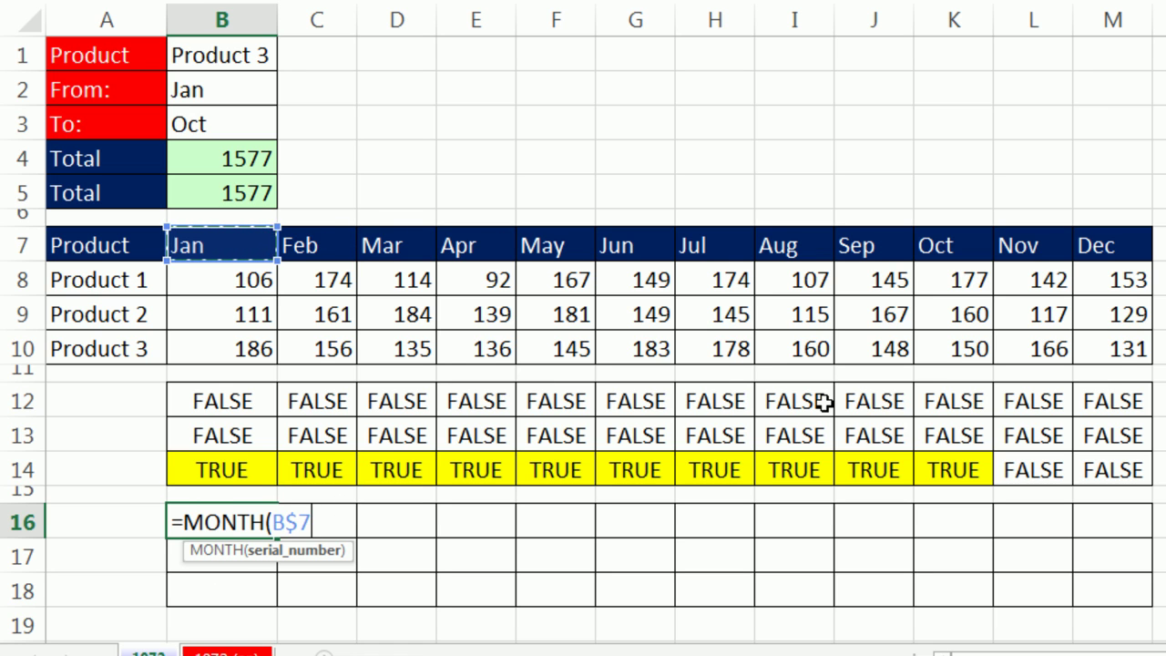
pyautogui.write('(')
pyautogui.write(')')
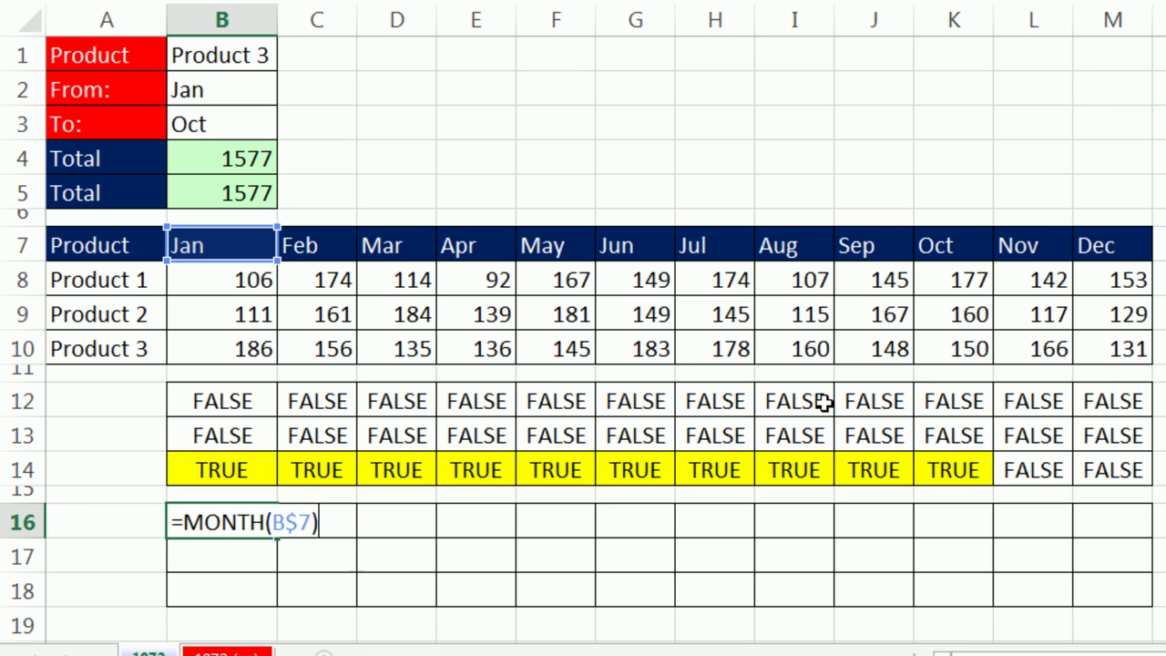
pyautogui.hotkey('ctrl', 'Return')
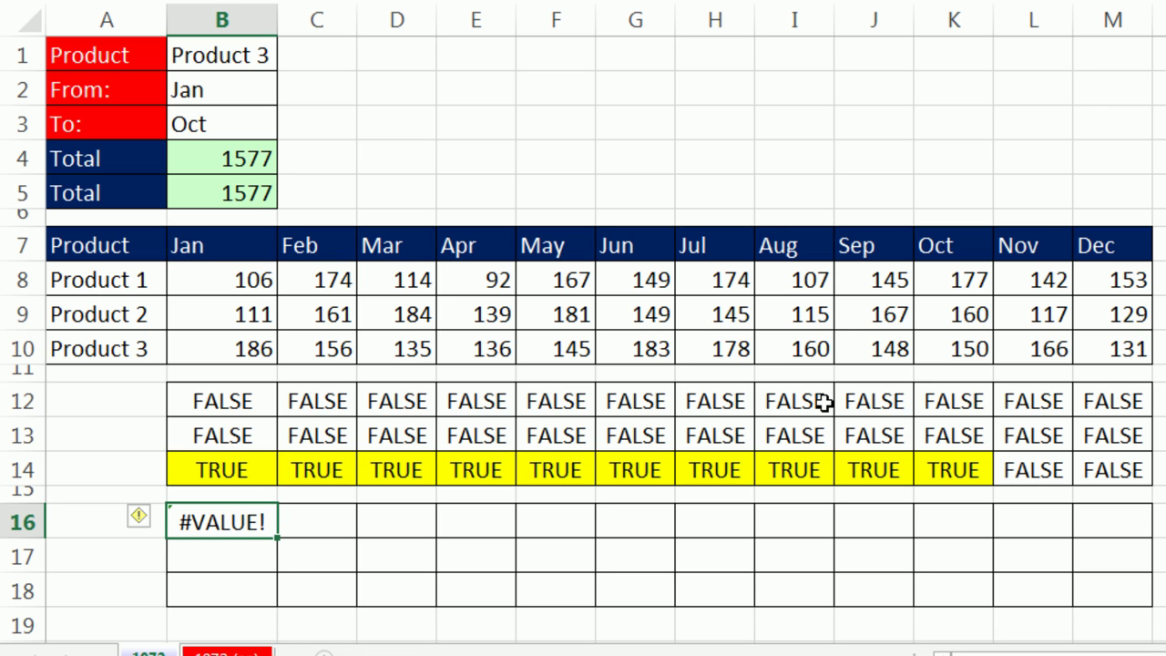
# - Change the B16 formula to =MONTH(B$7&1) and fill it across B16:M18
pyautogui.doubleClick(238, 521)
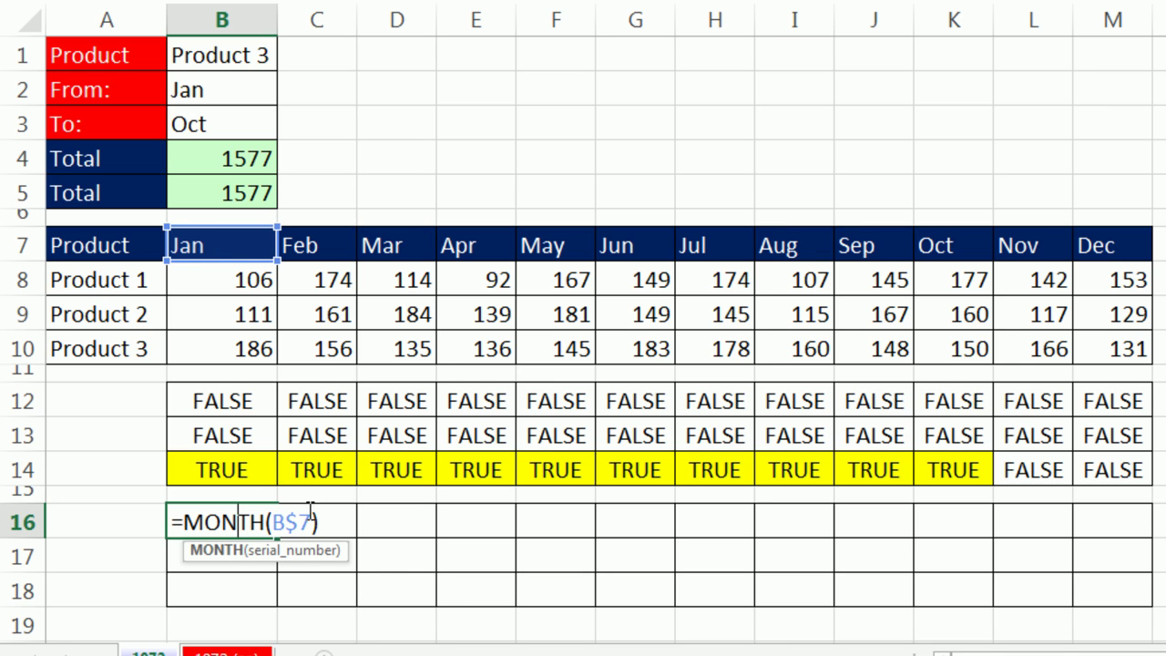
pyautogui.click(305, 550)
pyautogui.write('&1')
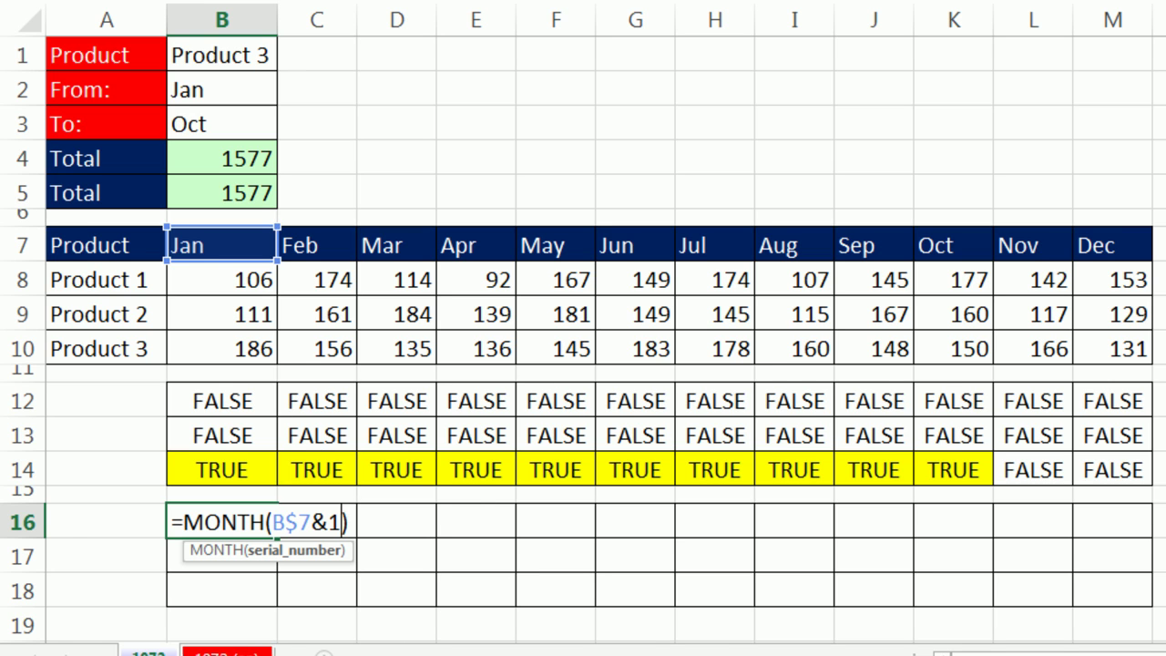
pyautogui.hotkey('ctrl', 'Return')
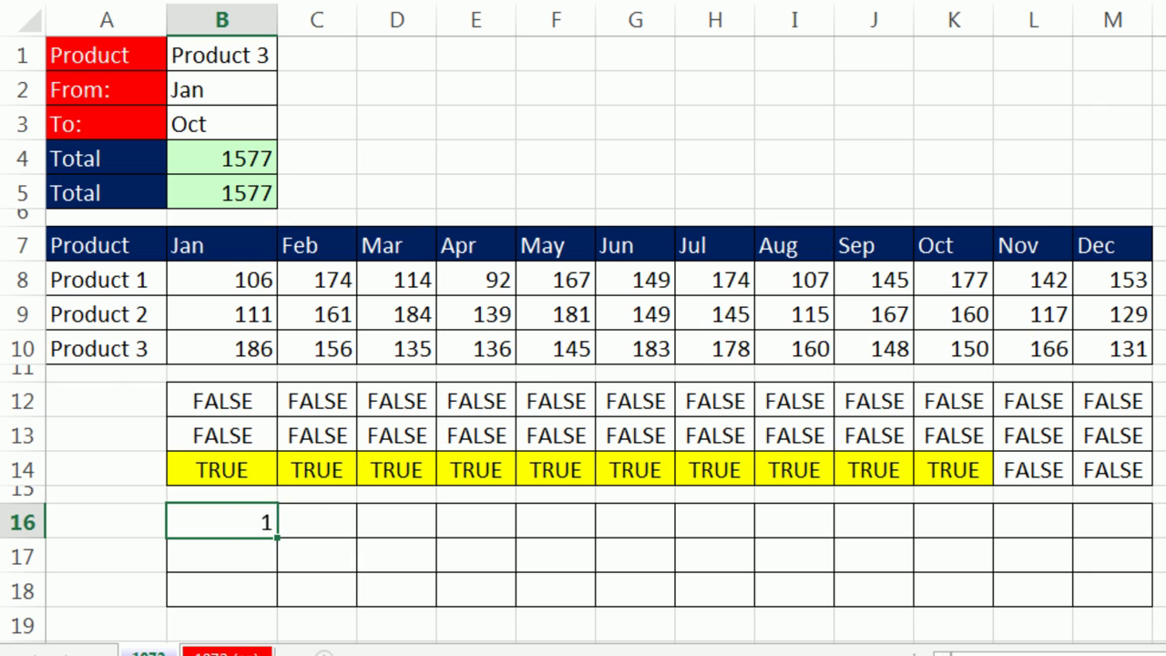
pyautogui.moveTo(278, 537); pyautogui.dragTo(1153, 605)
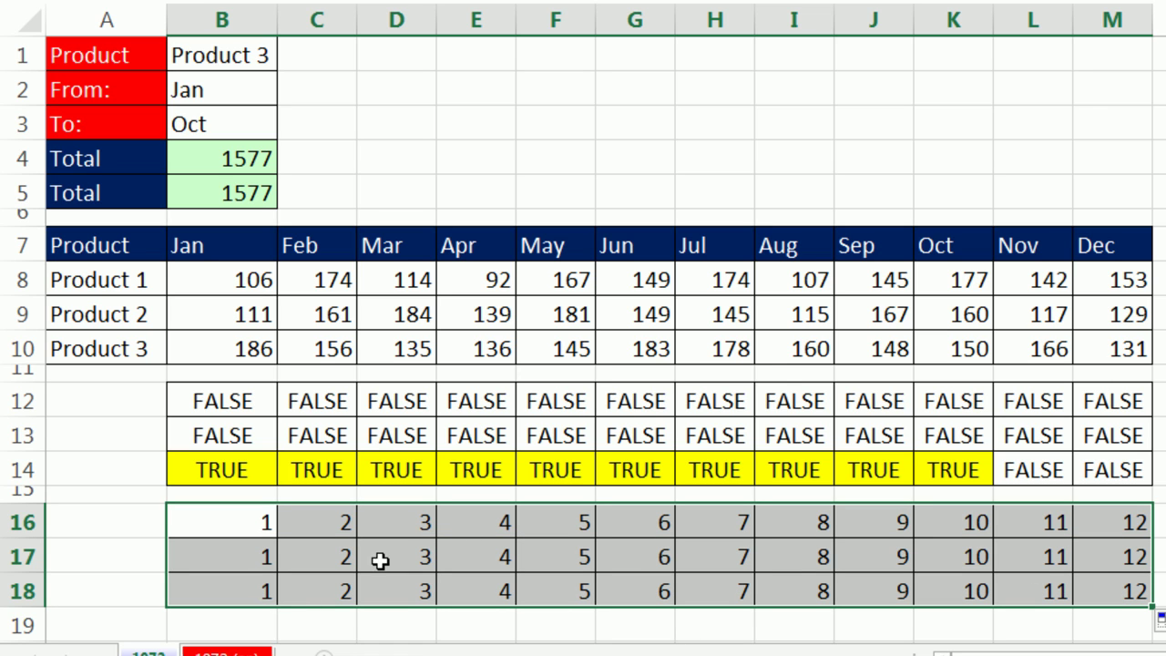
# - Check the header references of the copied MONTH formulas in B16, E16 and E18
pyautogui.press('F2')
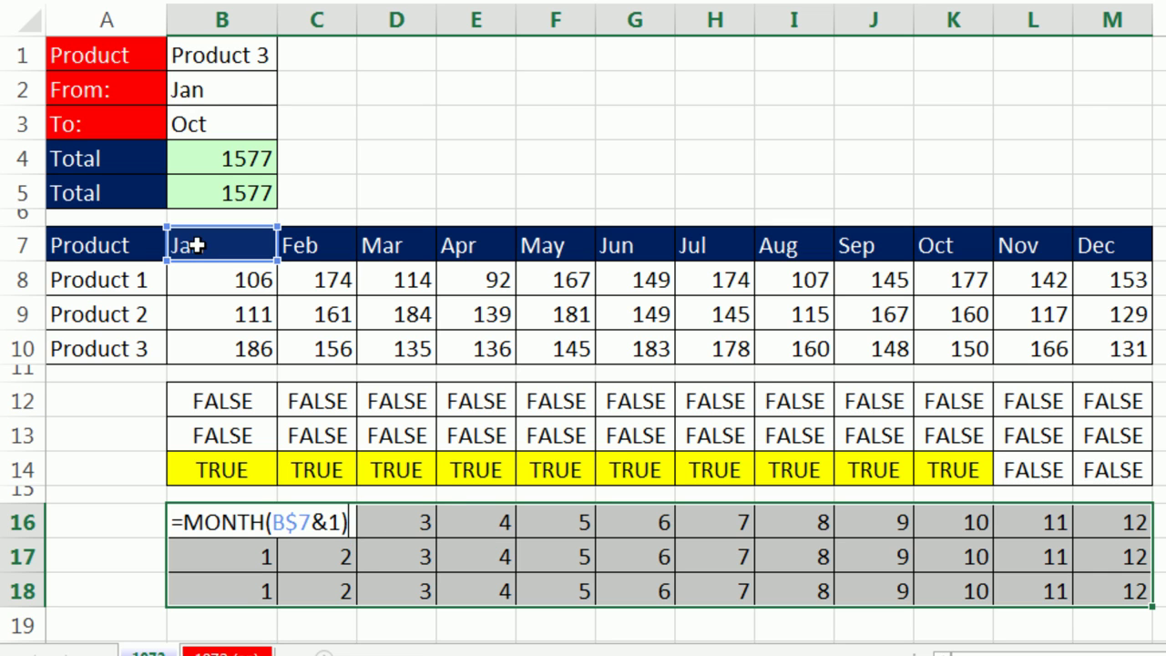
pyautogui.hotkey('ctrl', 'Return')
pyautogui.doubleClick(471, 521)
pyautogui.hotkey('ctrl', 'Return')
pyautogui.doubleClick(497, 590)
pyautogui.hotkey('ctrl', 'Return')
# - Extend the formula throughout B16:M18 to =MONTH(B$7&1)>=MONTH($B$2&1), comparing each header with the From month
pyautogui.moveTo(228, 521); pyautogui.dragTo(1100, 596)
pyautogui.press('F2')
pyautogui.write('>')
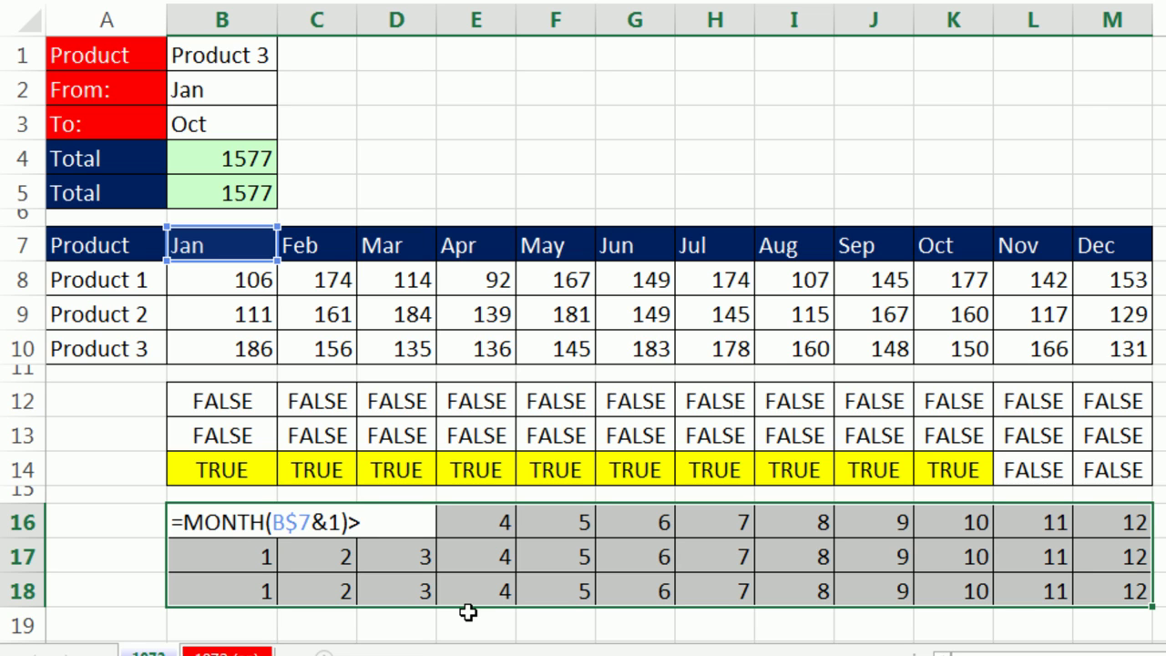
pyautogui.write('=mo')
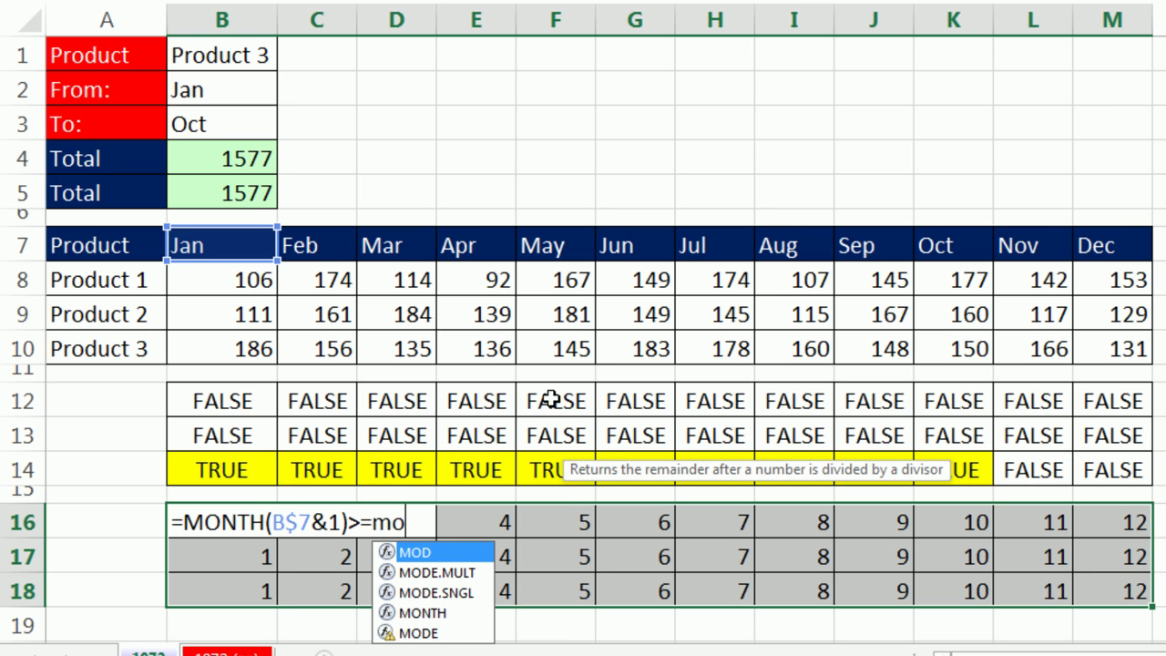
pyautogui.write('n')
pyautogui.press('Tab')
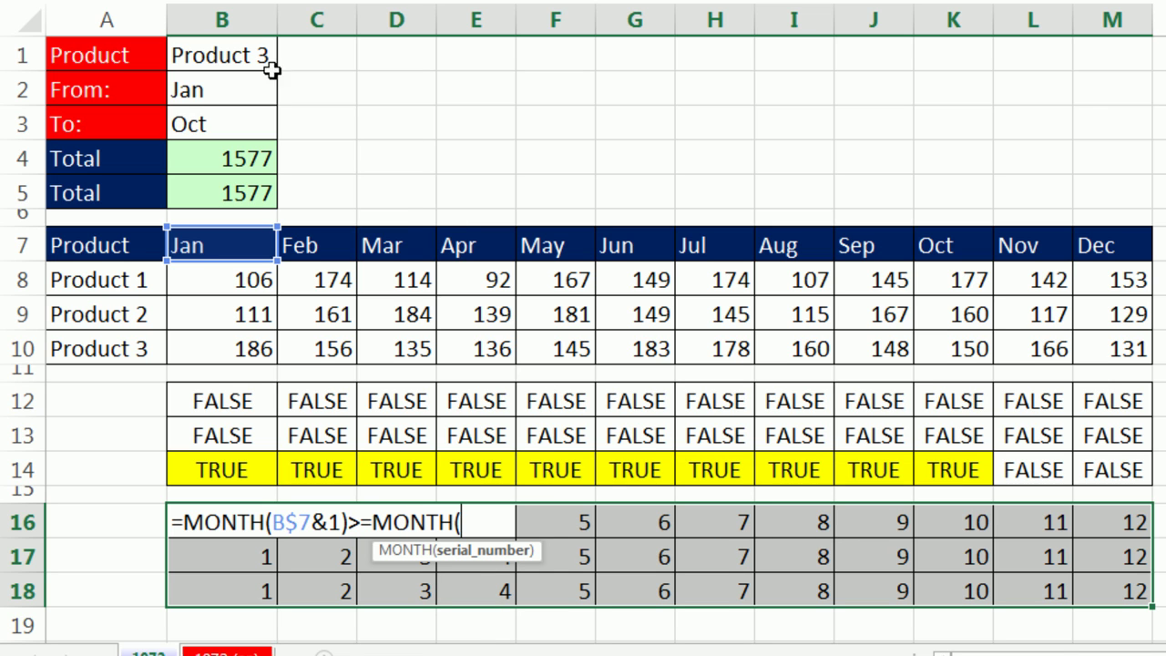
pyautogui.click(223, 89)
pyautogui.press('F4')
pyautogui.write('&1')
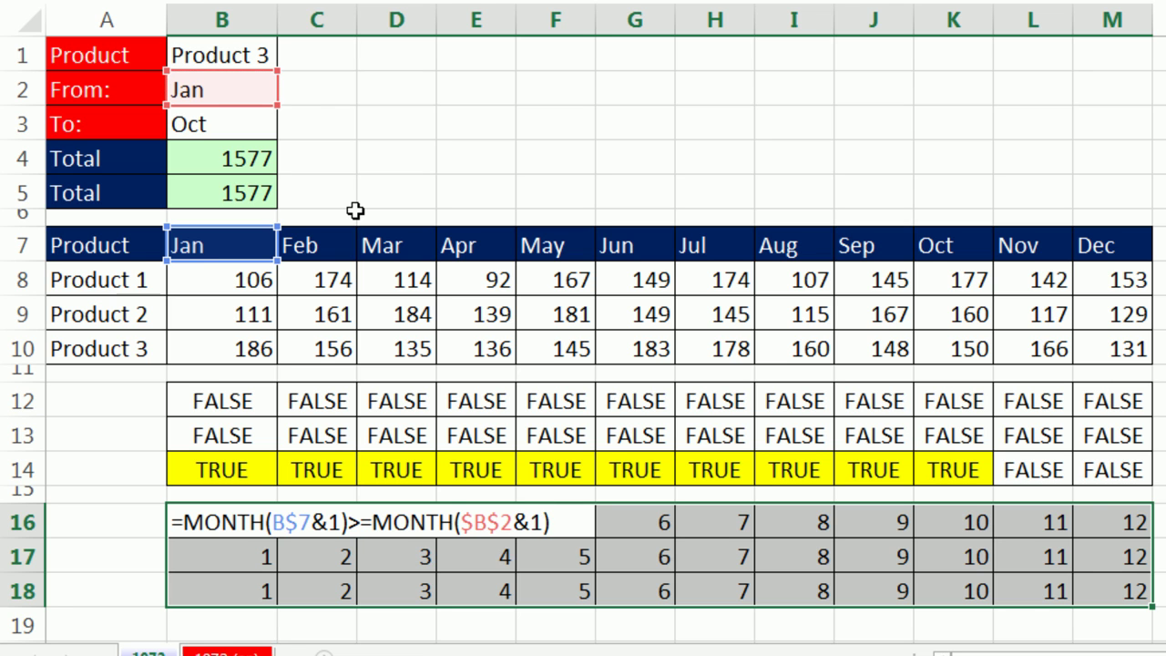
pyautogui.hotkey('ctrl', 'Return')
# - Set the From month in B2 to Apr
pyautogui.click(273, 98)
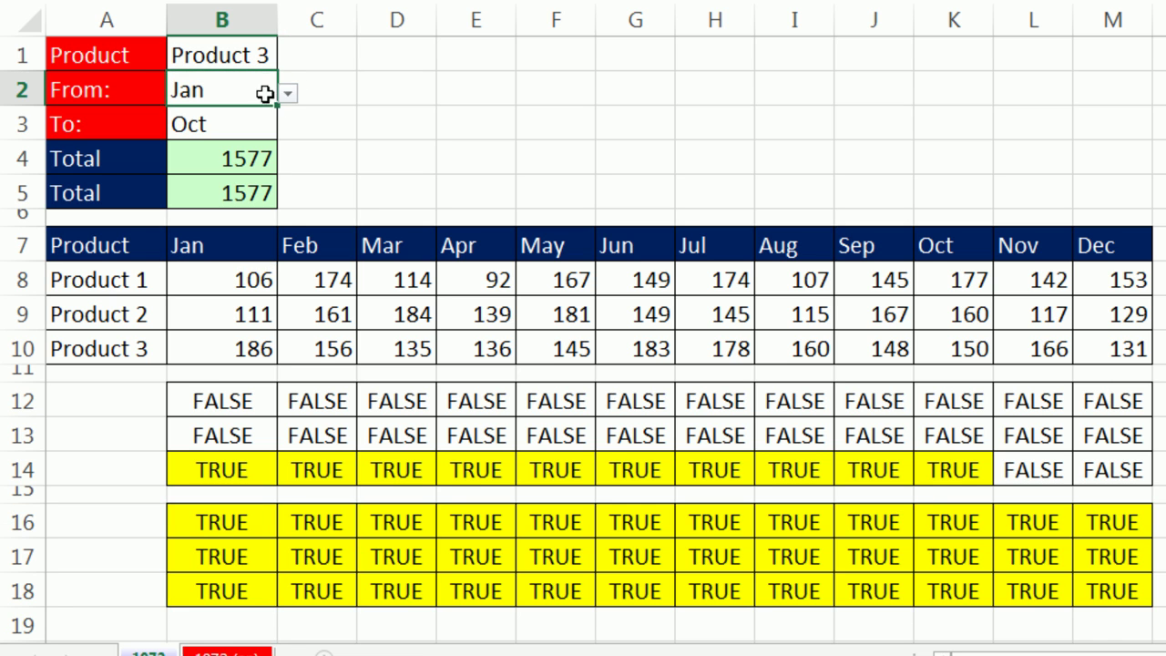
pyautogui.click(288, 95)
pyautogui.click(218, 190)
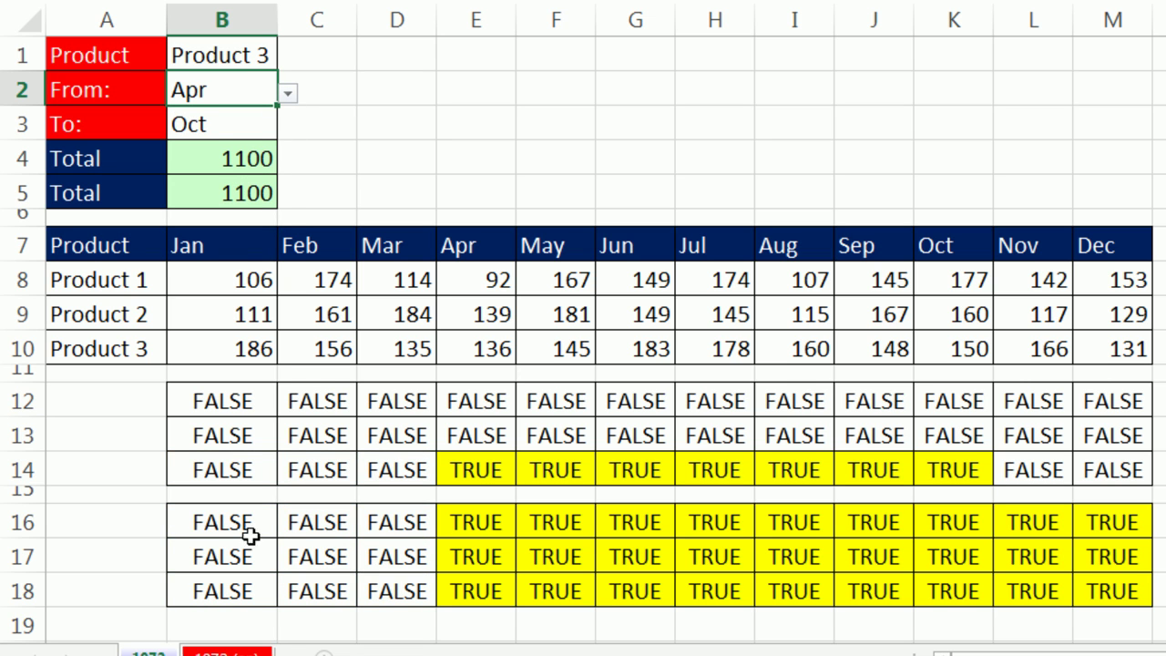
# - Wrap the B16 comparison in an AND function and add a copy of MONTH(B$7&1)>=MONTH($B$2&1) as the second condition
pyautogui.moveTo(230, 523); pyautogui.dragTo(1125, 594)
pyautogui.press('F2')
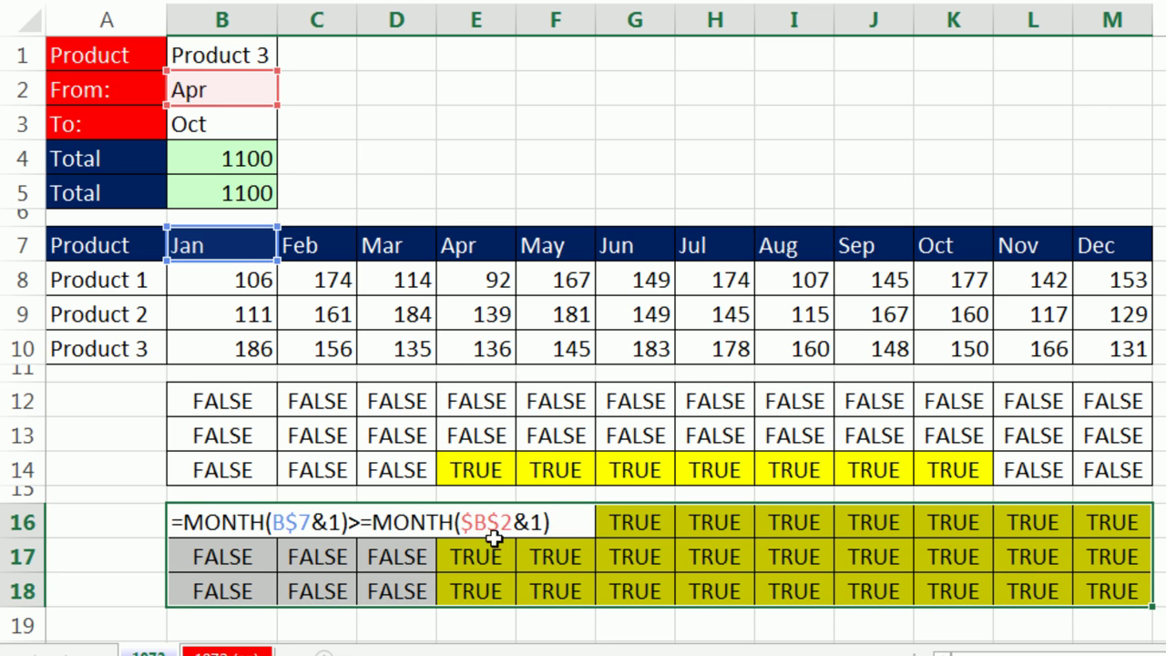
pyautogui.moveTo(184, 526); pyautogui.dragTo(620, 540)
pyautogui.hotkey('ctrl', 'c')
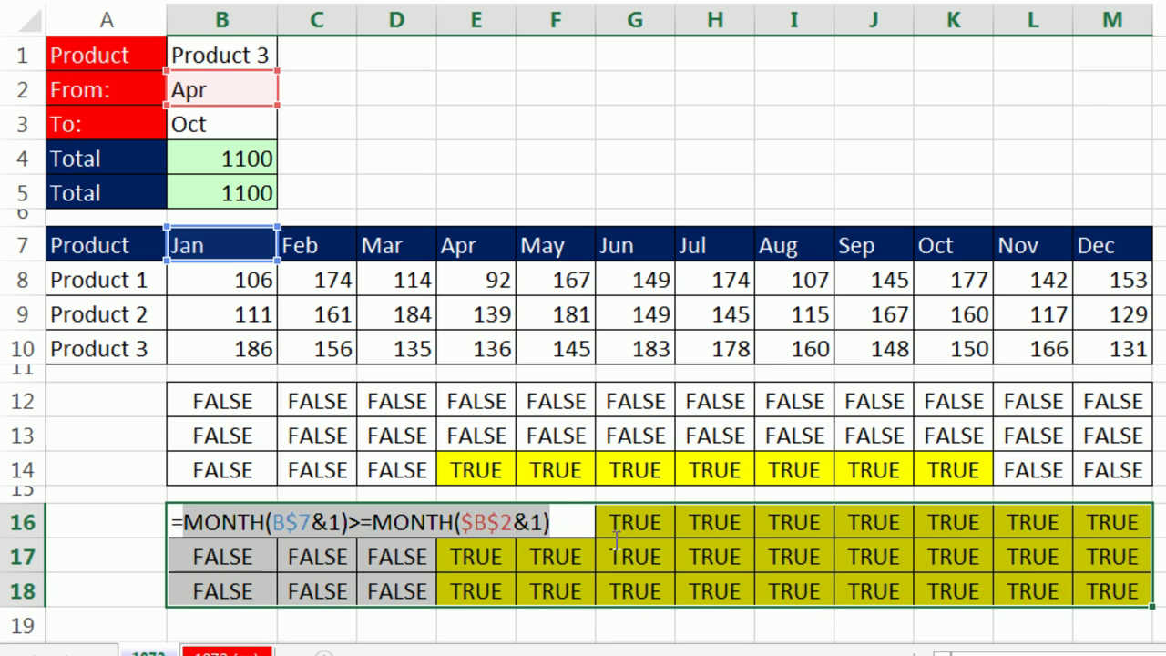
pyautogui.press('Left')
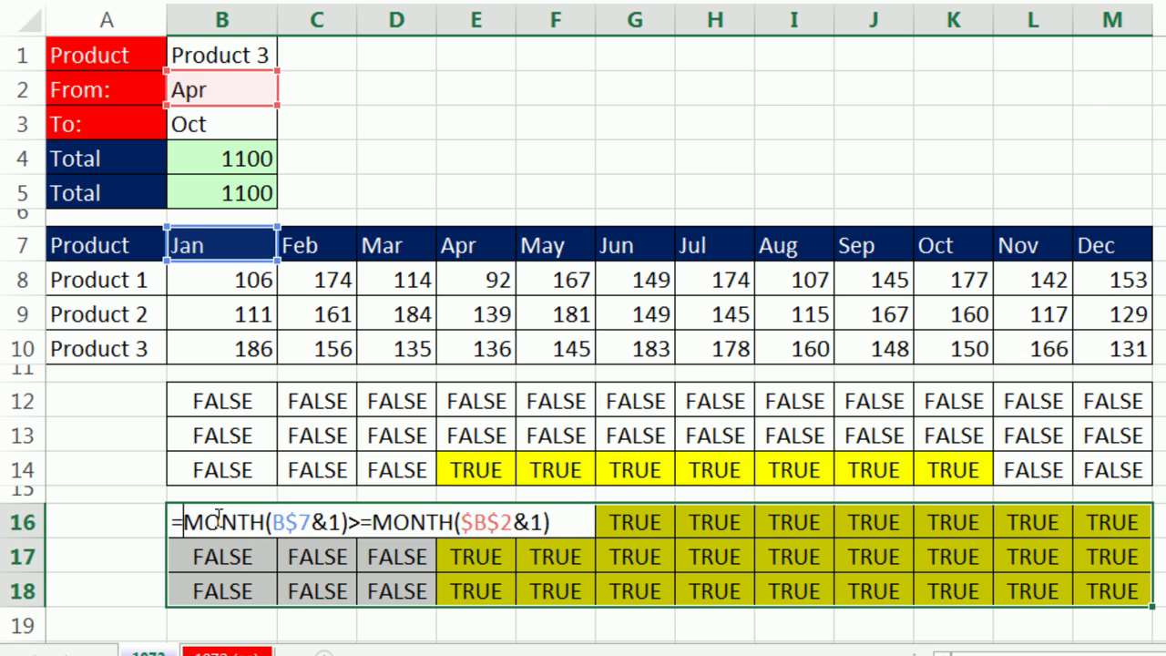
pyautogui.write('and(')
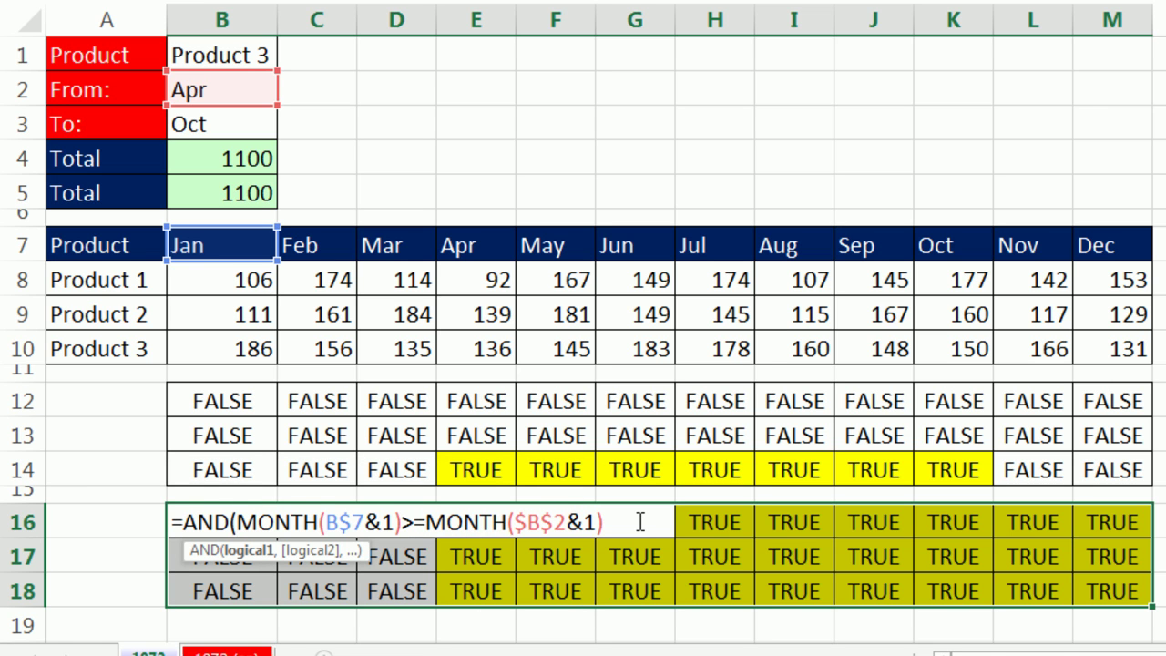
pyautogui.write(',')
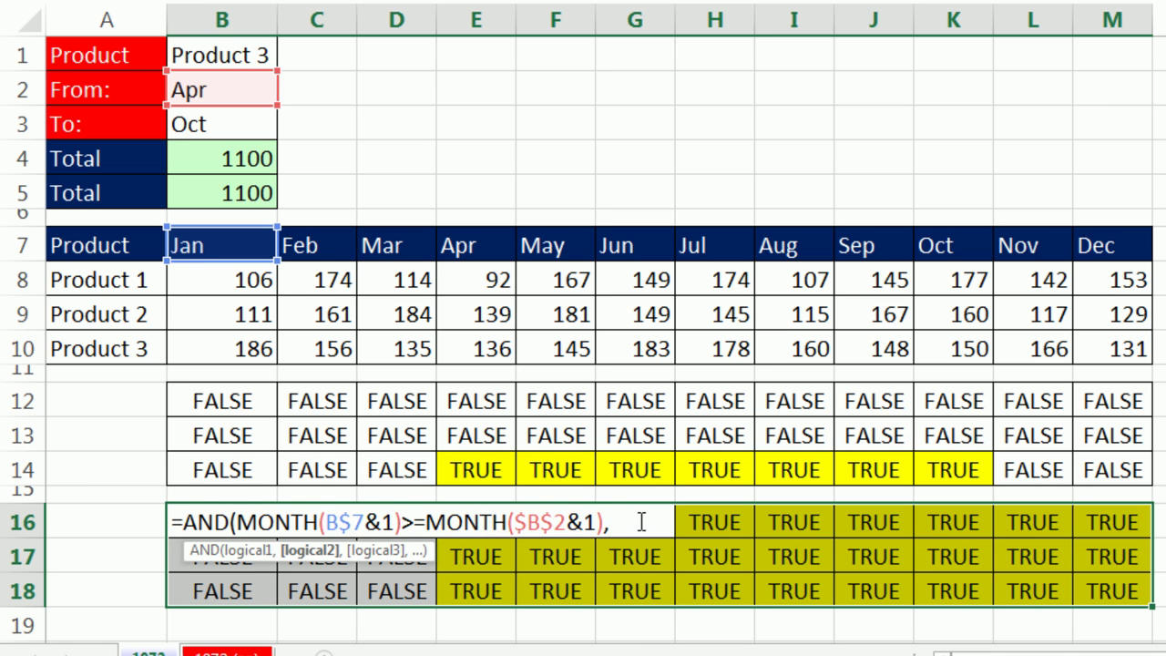
pyautogui.hotkey('ctrl', 'v')
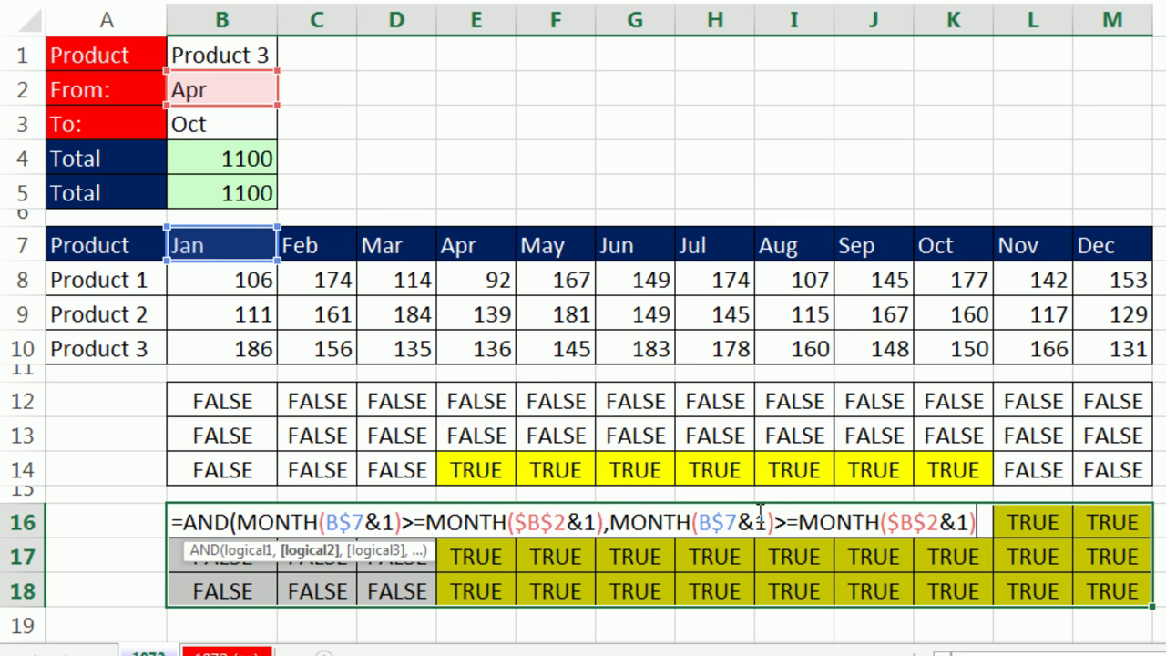
# - Change the second condition to MONTH(B$7&1)<=MONTH($B$3&1), close the AND function and enter the formula throughout B16:M18
pyautogui.click(917, 519)
pyautogui.doubleClick(915, 520)
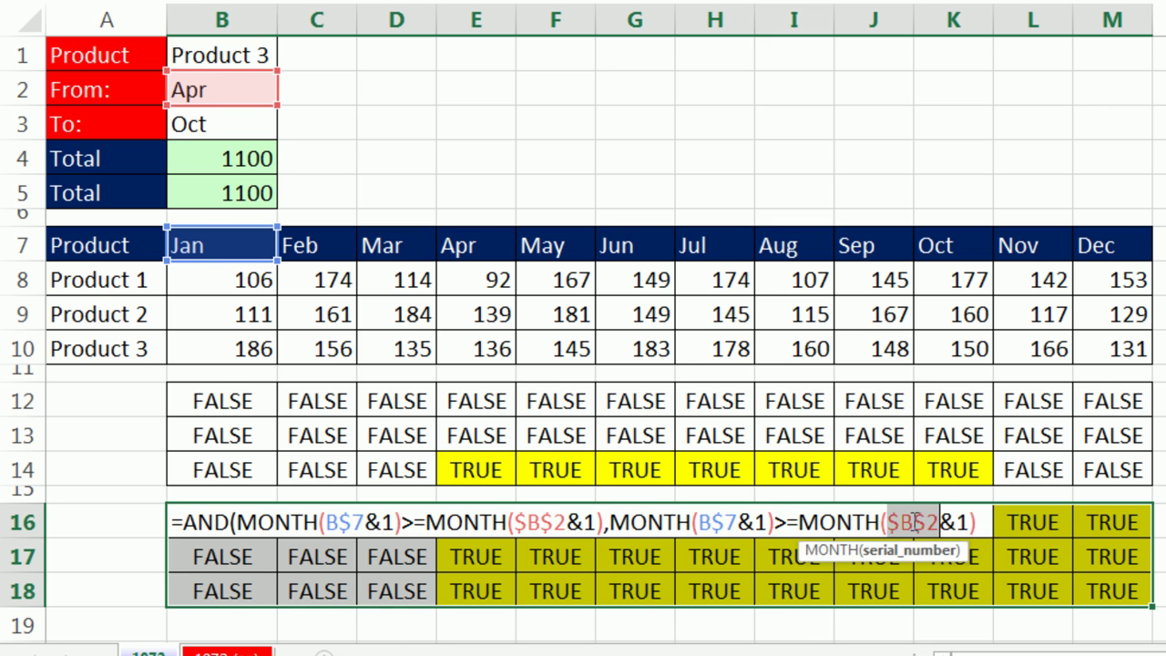
pyautogui.click(251, 116)
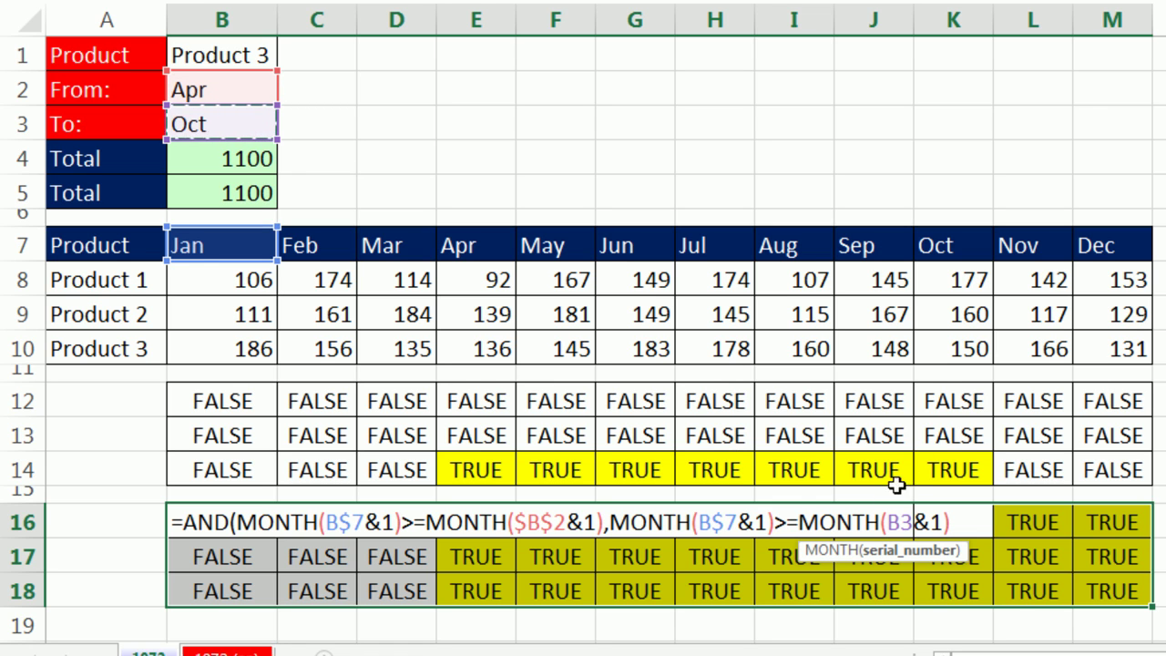
pyautogui.press('F4')
pyautogui.moveTo(767, 522); pyautogui.dragTo(787, 521)
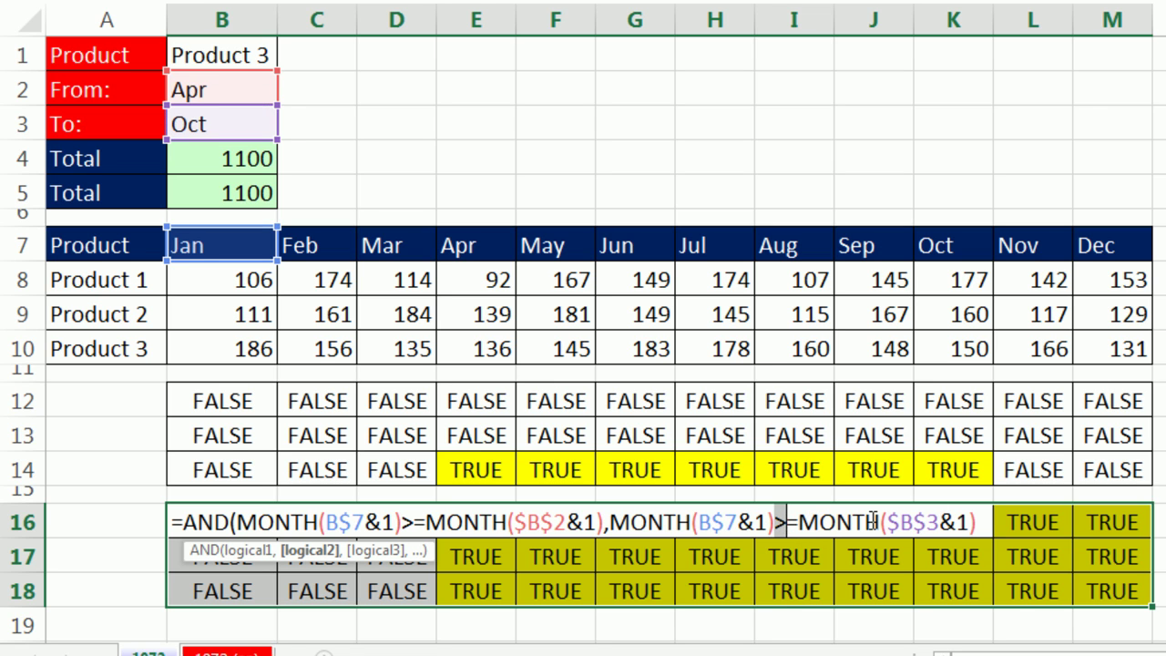
pyautogui.write('<')
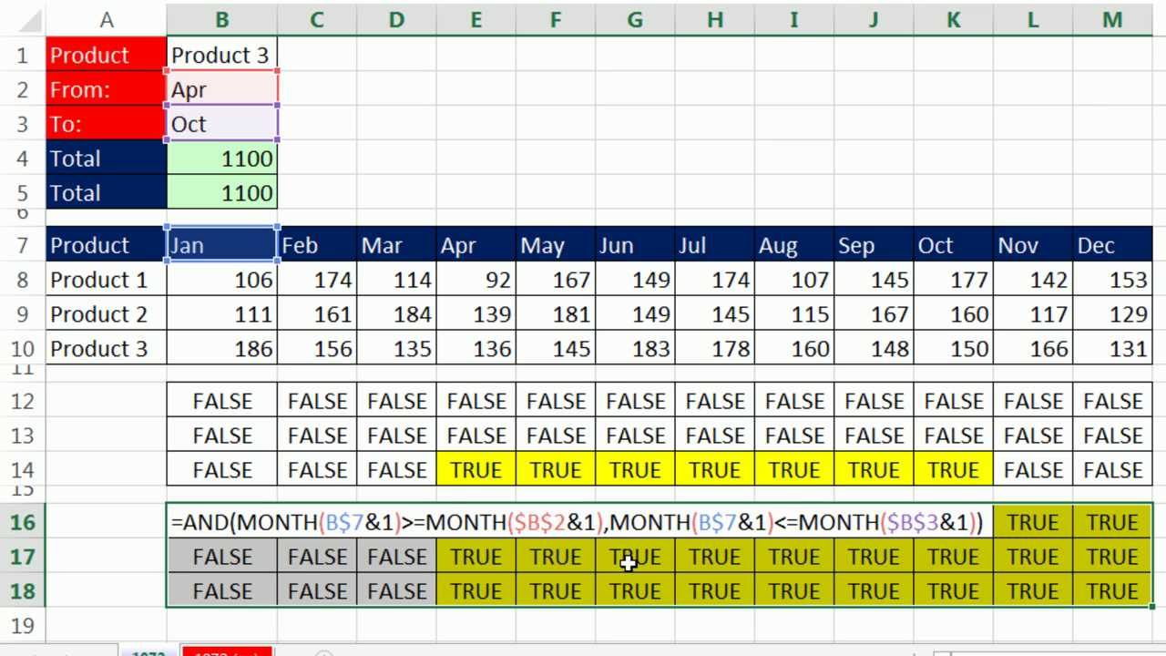
pyautogui.hotkey('ctrl', 'Return')
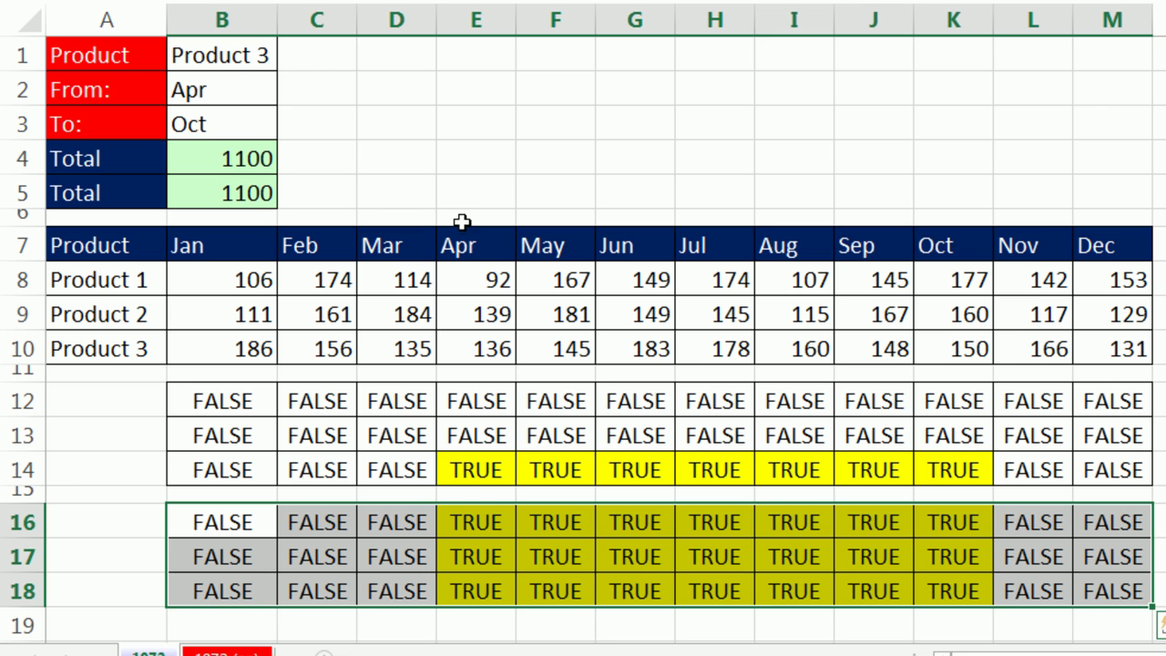
# - Examine the MONTH-based AND formulas in J17 and B16, and the MATCH-based AND formula in B12
pyautogui.doubleClick(866, 557)
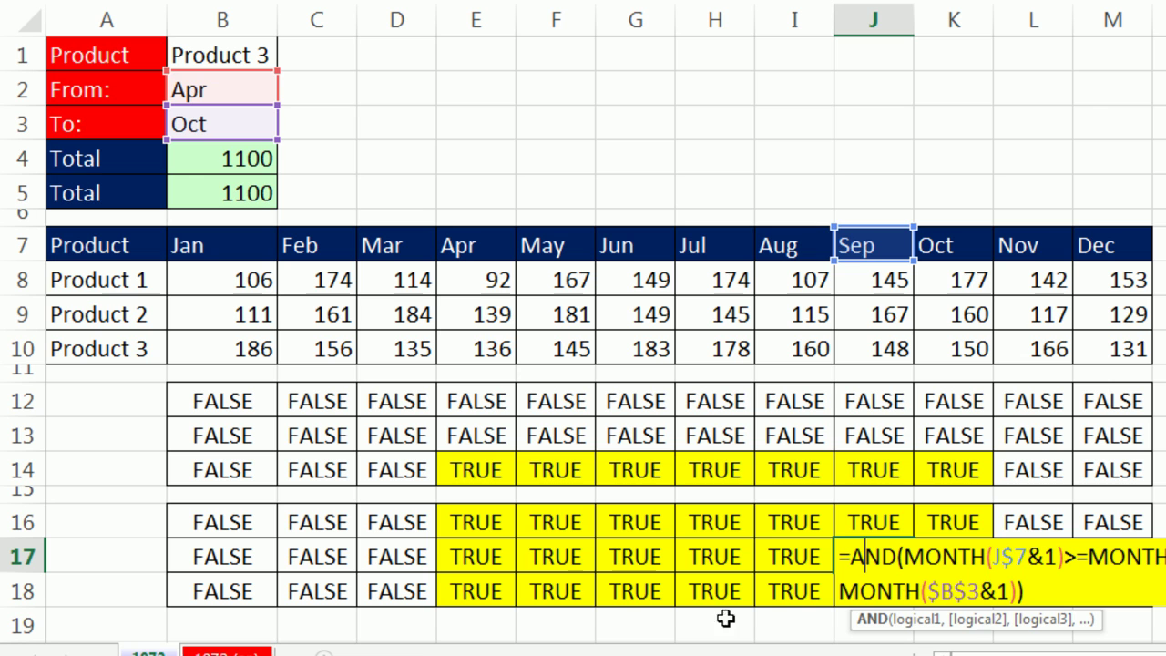
pyautogui.press('Escape')
pyautogui.doubleClick(251, 521)
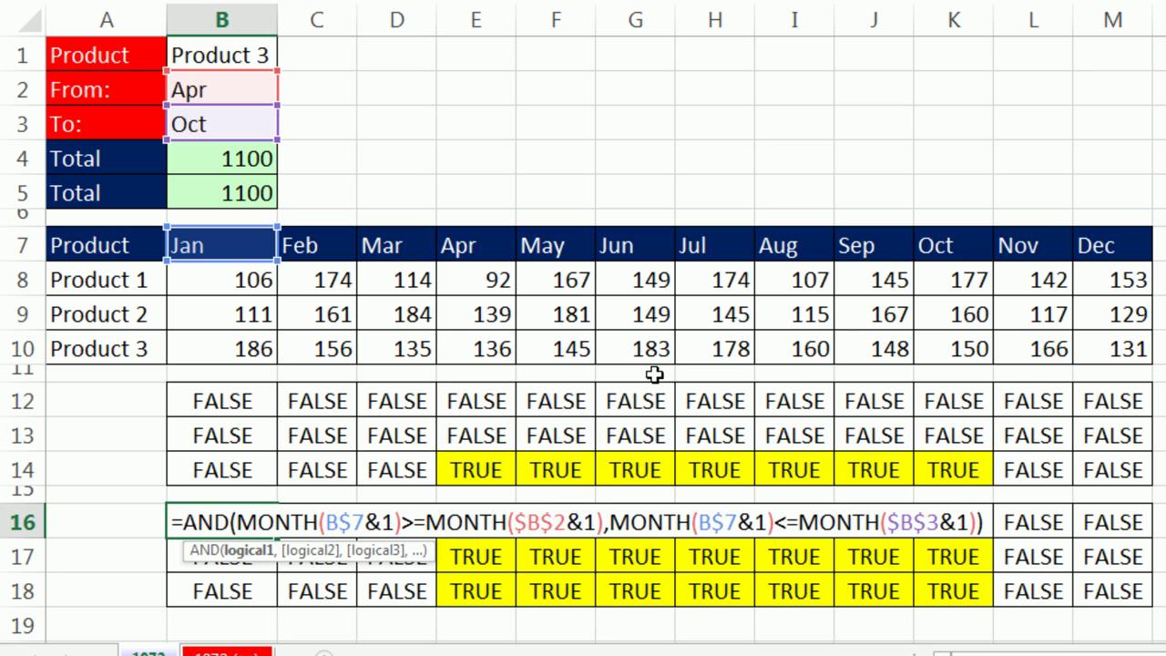
pyautogui.press('Escape')
pyautogui.doubleClick(246, 401)
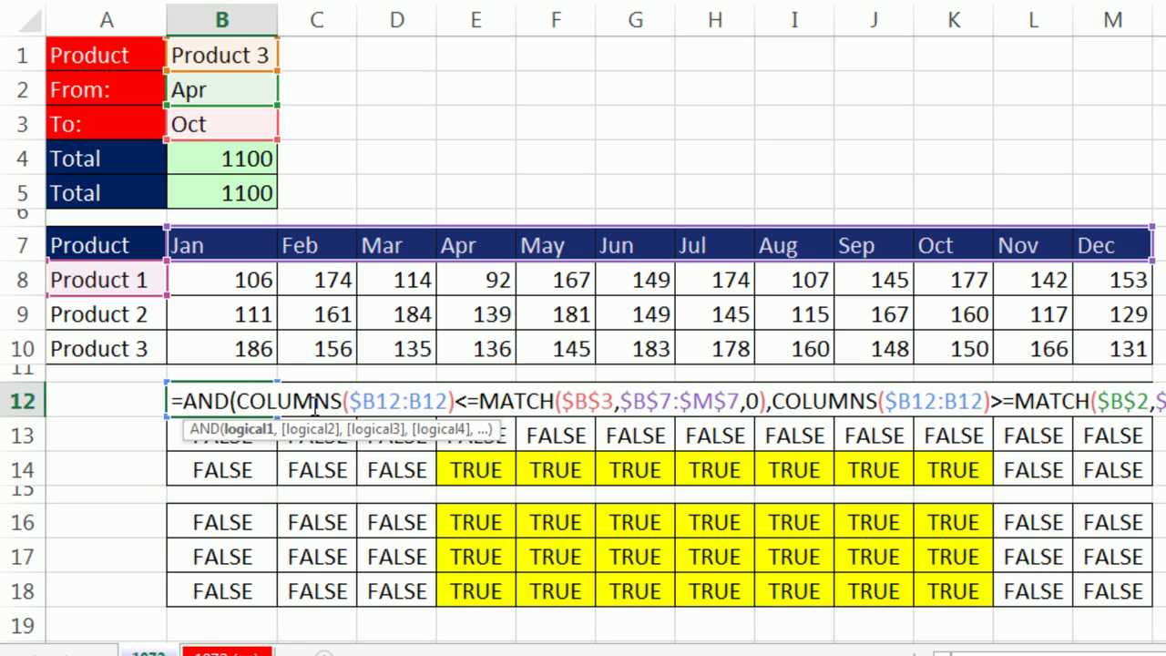
pyautogui.press('Escape')
# - Add $B$1=$A8 as the first condition of the AND formula throughout B16:M18, ahead of the MONTH comparisons
pyautogui.moveTo(209, 521); pyautogui.dragTo(1100, 589)
pyautogui.press('F2')
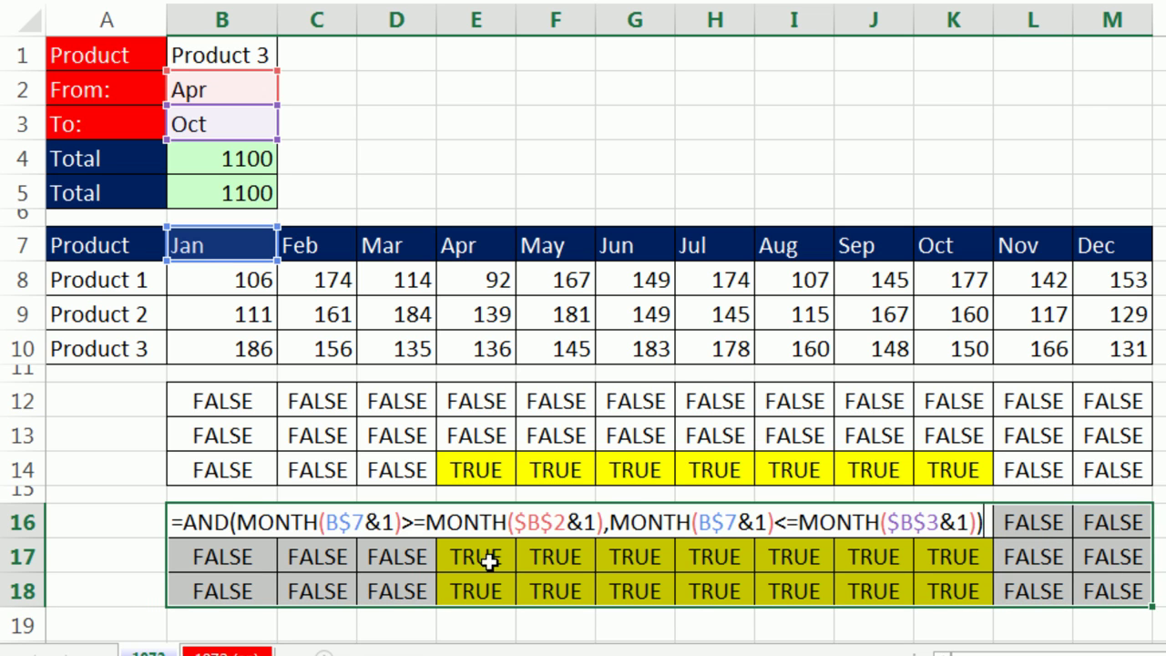
pyautogui.click(239, 520)
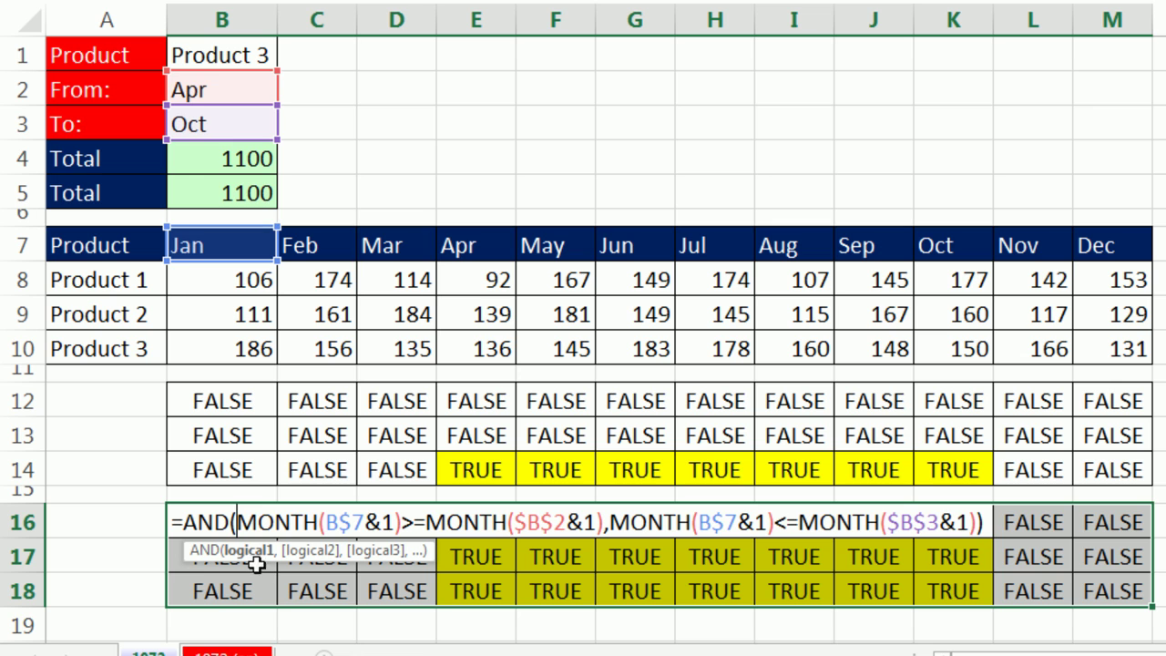
pyautogui.click(212, 55)
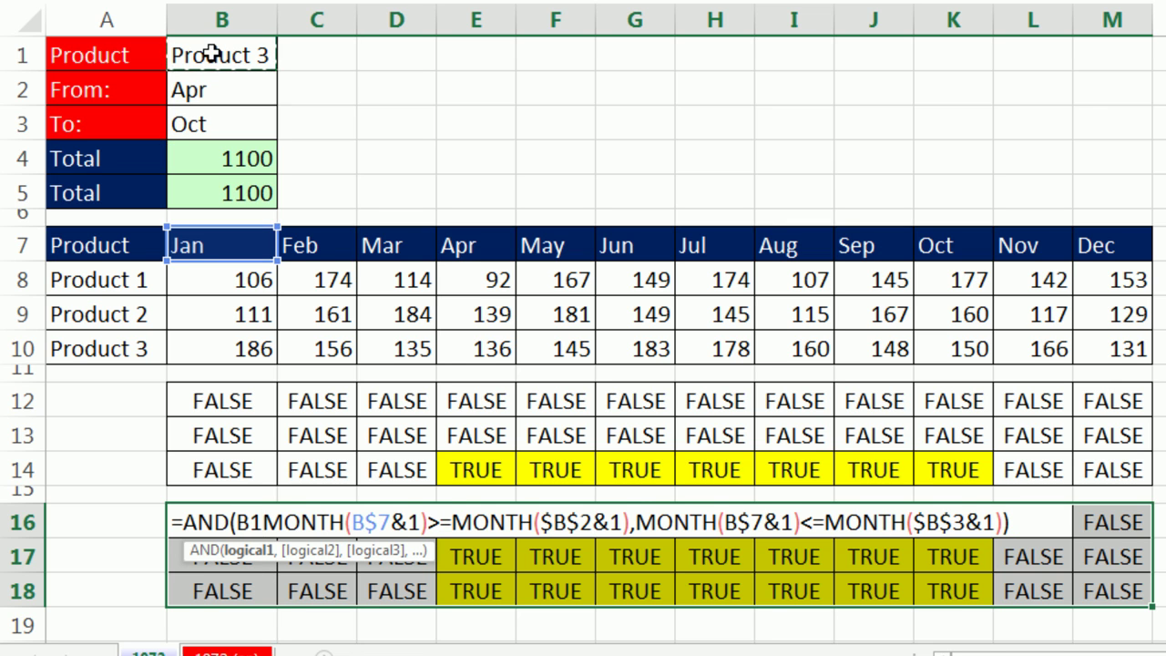
pyautogui.press('F4')
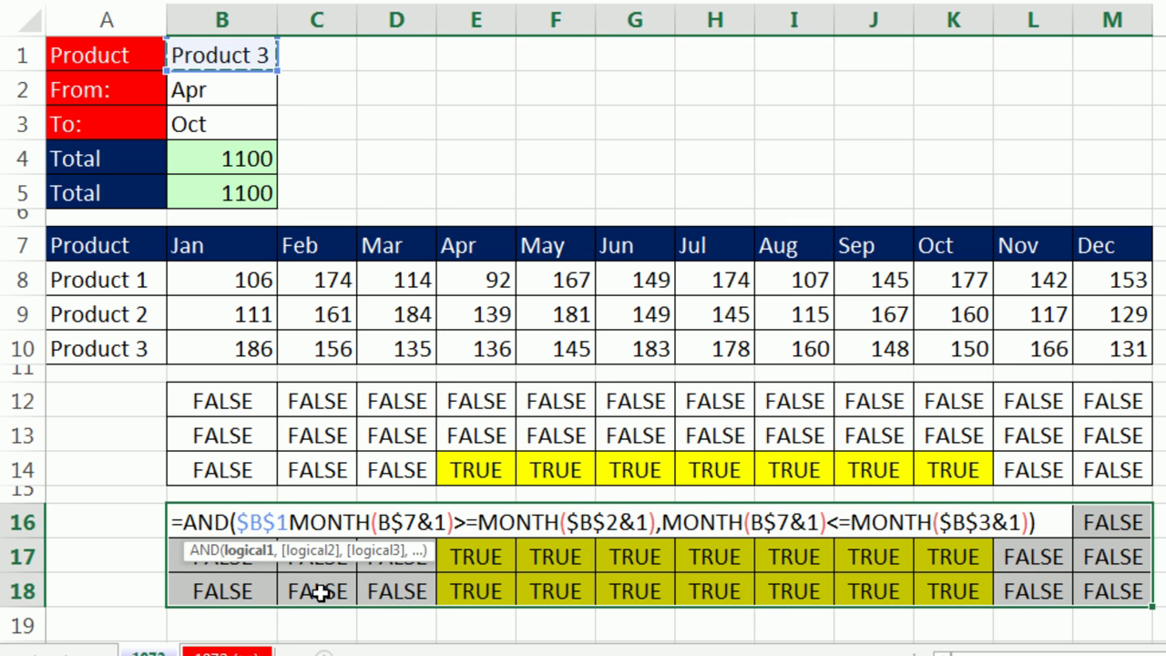
pyautogui.write('=')
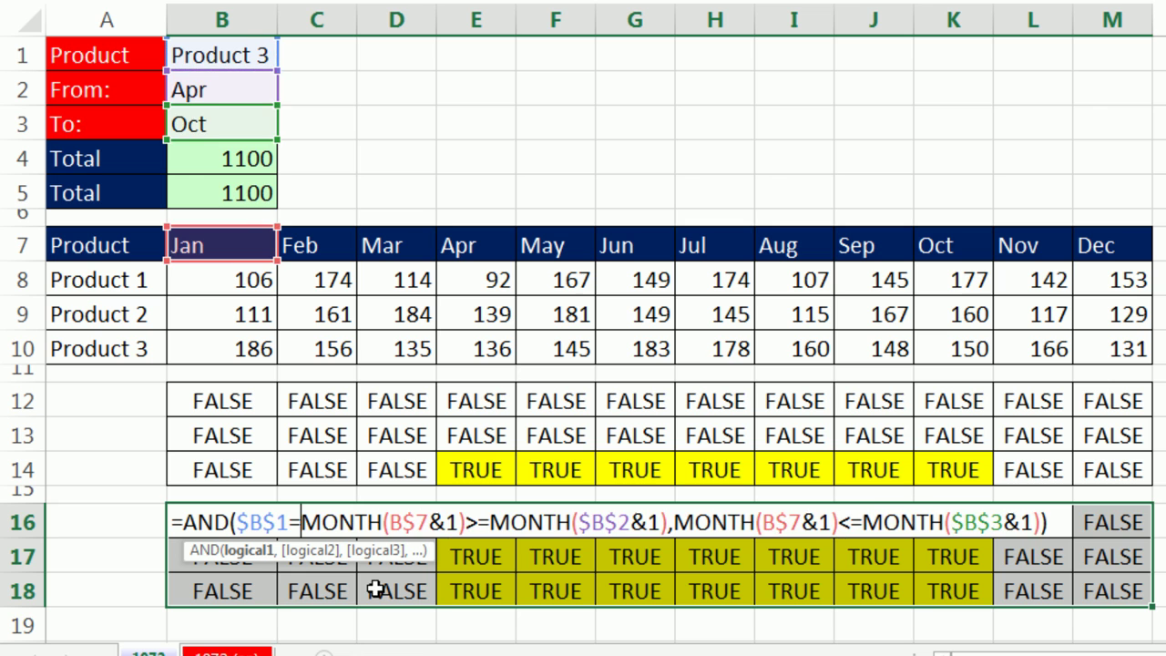
pyautogui.click(100, 272)
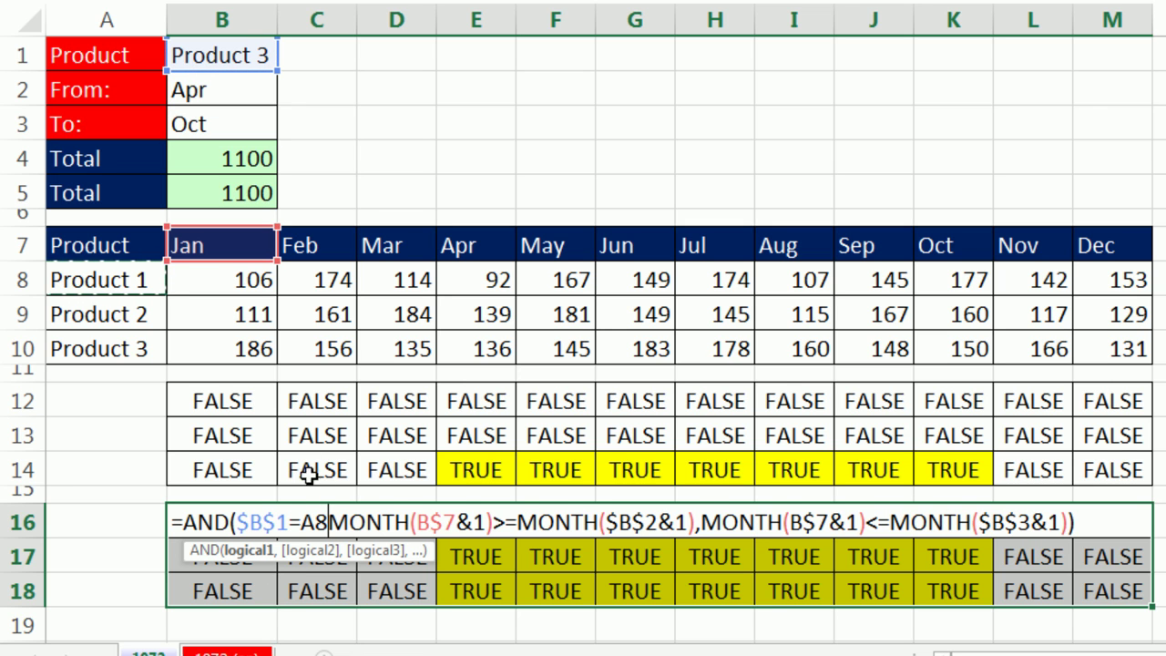
pyautogui.press('F4')
pyautogui.press('F4')
pyautogui.press('F4')
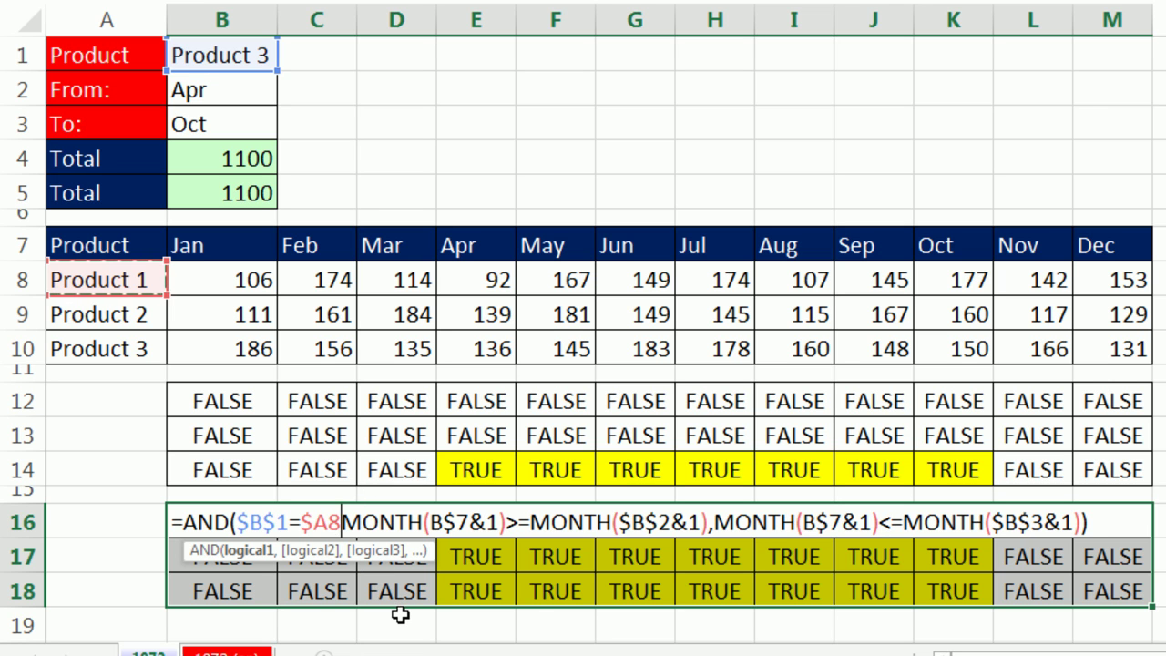
pyautogui.write(',')
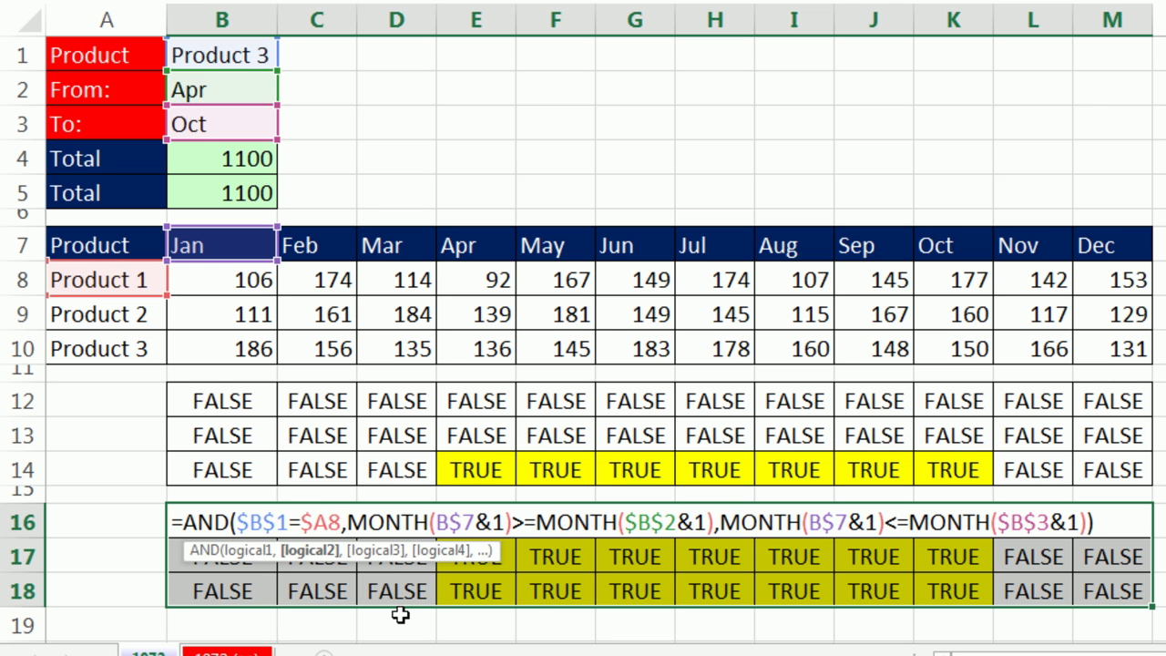
pyautogui.hotkey('ctrl', 'Return')
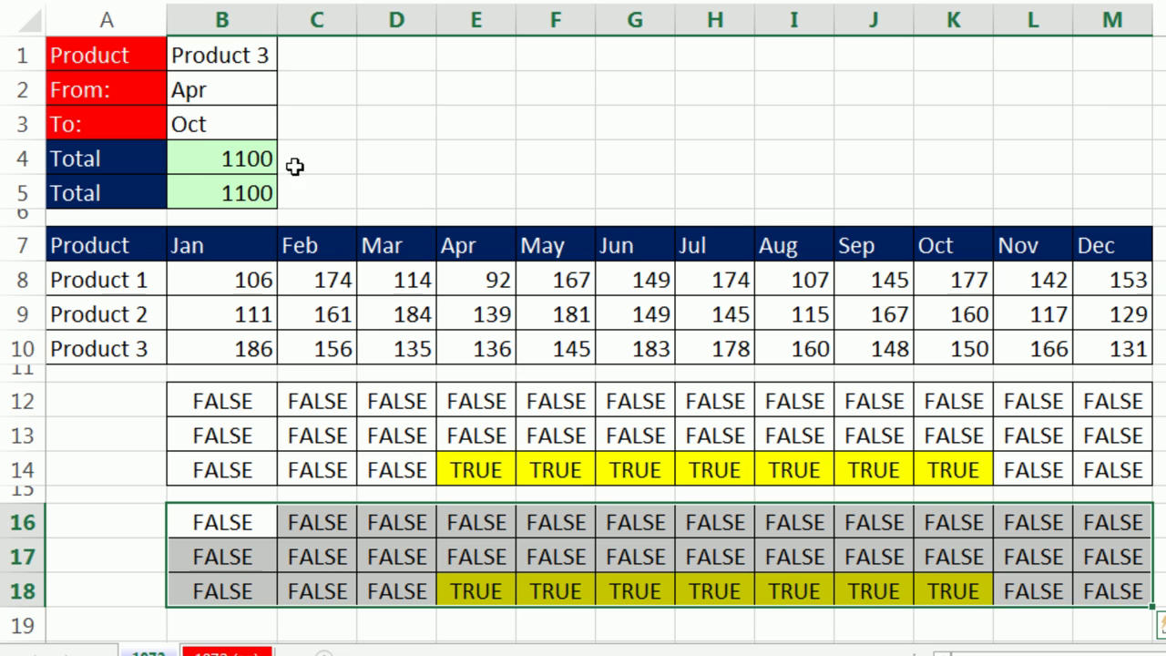
# - Set the To month in B3 to Apr
pyautogui.click(241, 125)
pyautogui.click(287, 128)
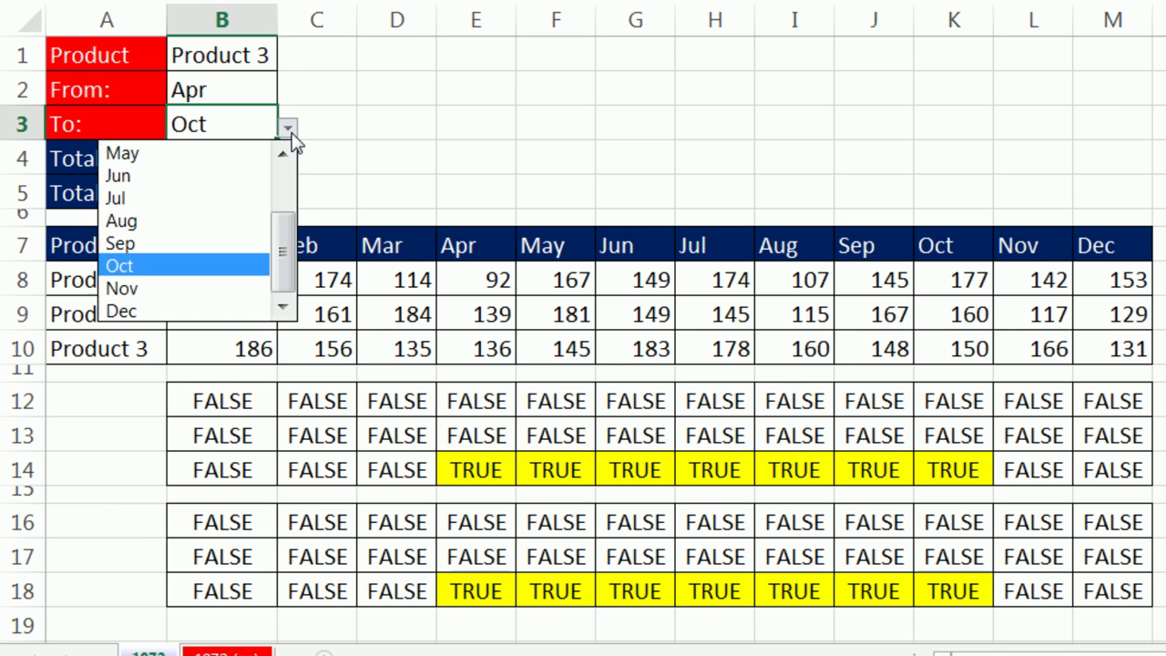
pyautogui.moveTo(288, 213); pyautogui.dragTo(287, 173)
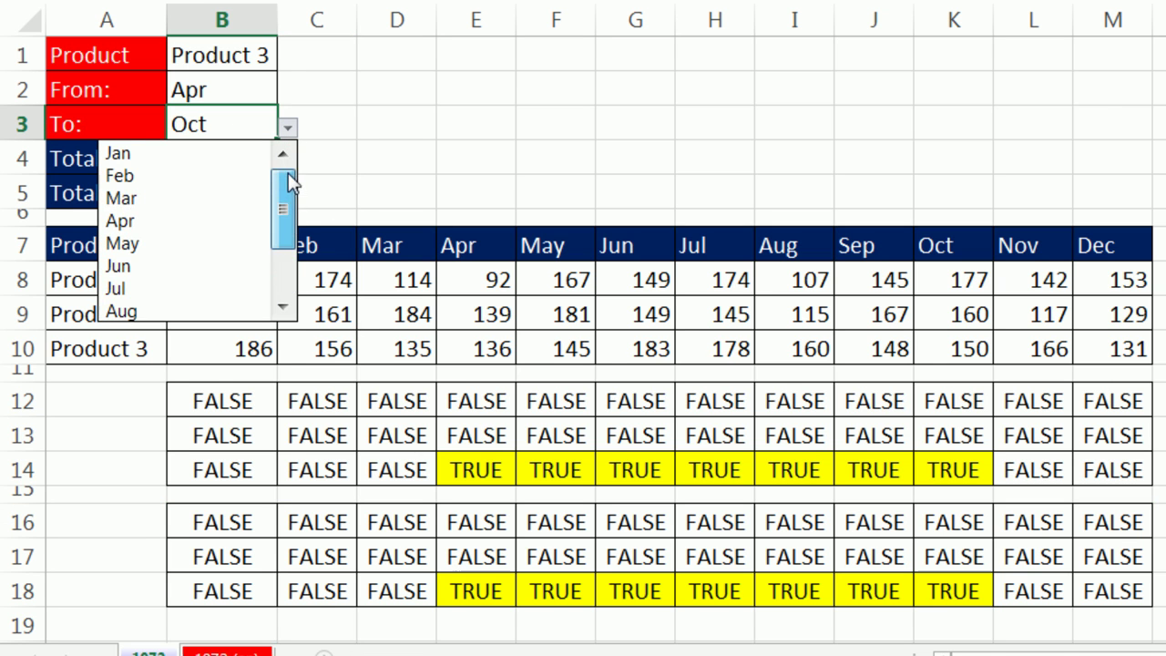
pyautogui.click(183, 221)
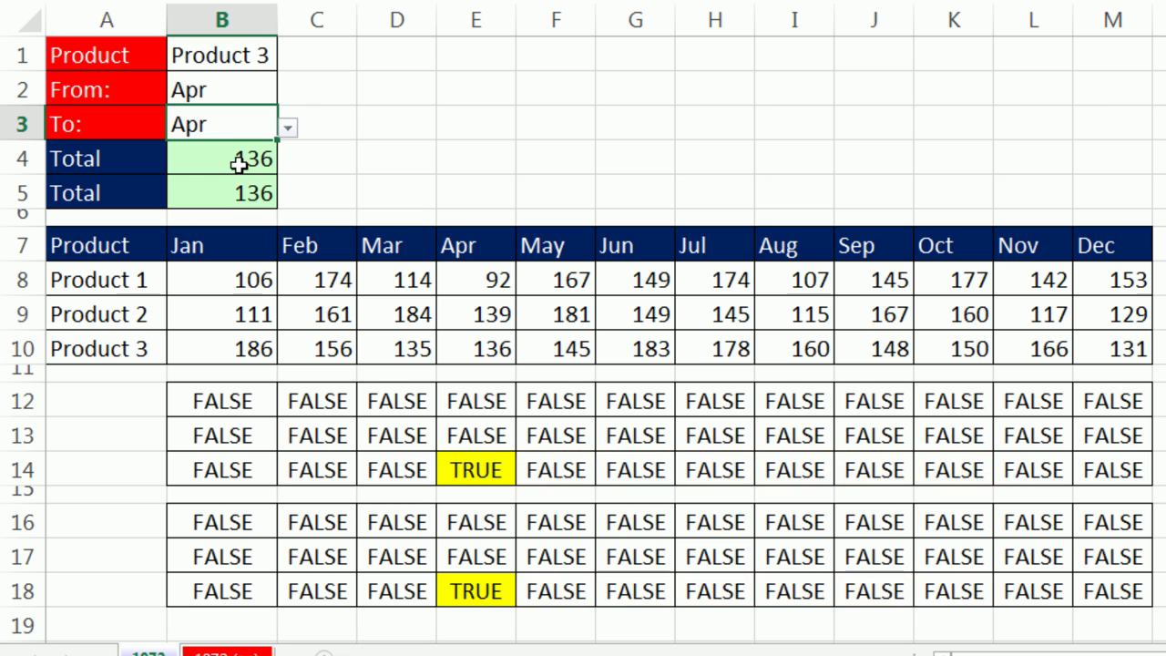
# - Set the From month in B2 to Feb and the product in B1 to Product 2
pyautogui.click(268, 90)
pyautogui.click(285, 92)
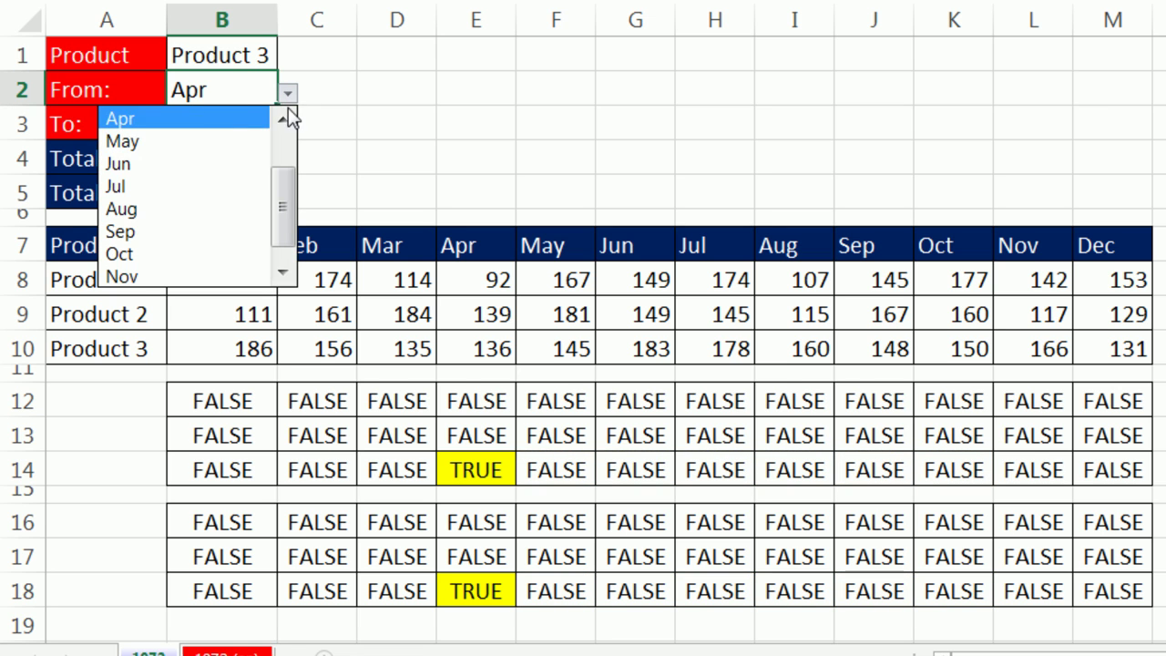
pyautogui.click(288, 117)
pyautogui.click(175, 146)
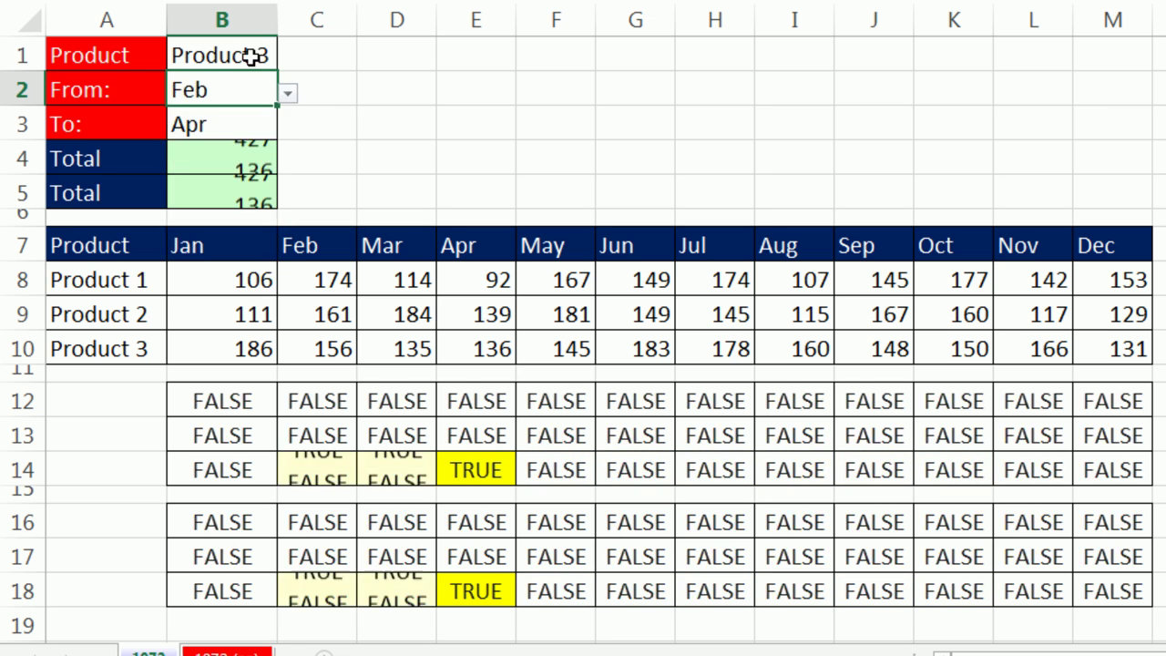
pyautogui.click(255, 56)
pyautogui.click(287, 57)
pyautogui.click(226, 102)
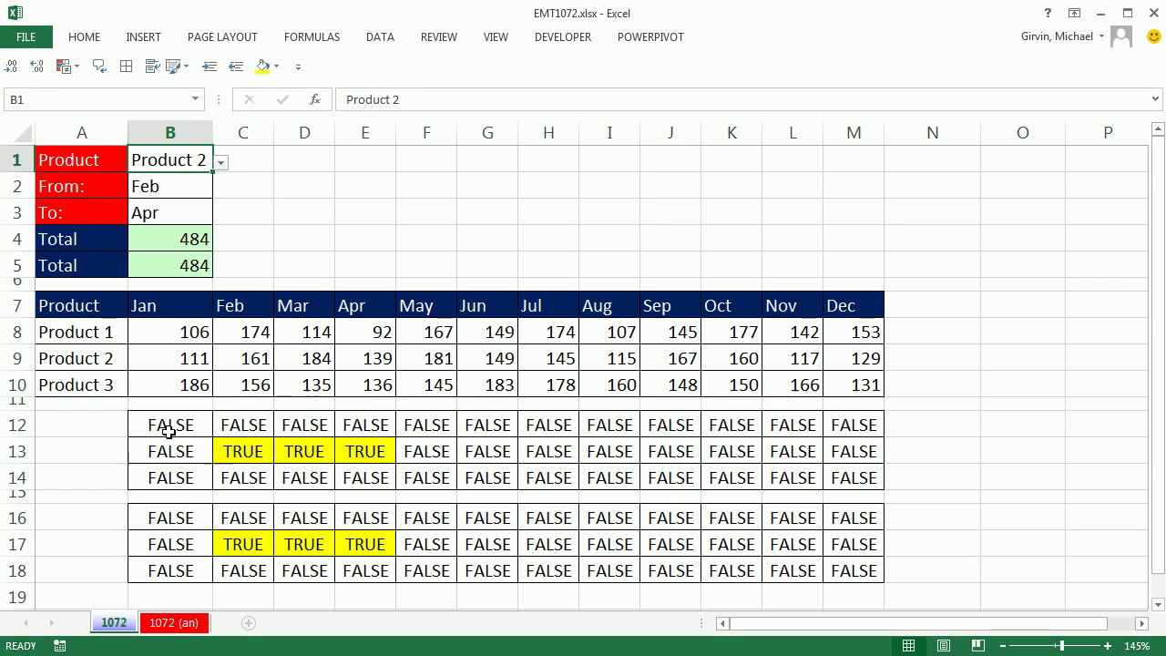
# - Copy the whole AND formula text from B12 and select the data range B8:M10
pyautogui.moveTo(224, 403); pyautogui.dragTo(1129, 459)
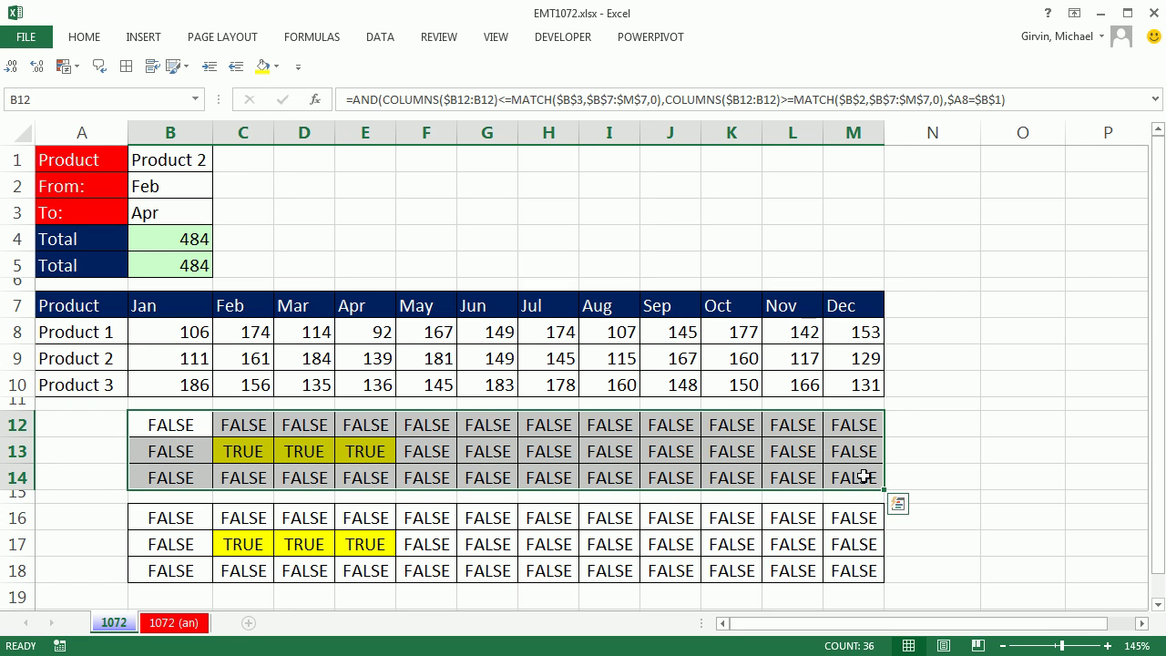
pyautogui.click(182, 423)
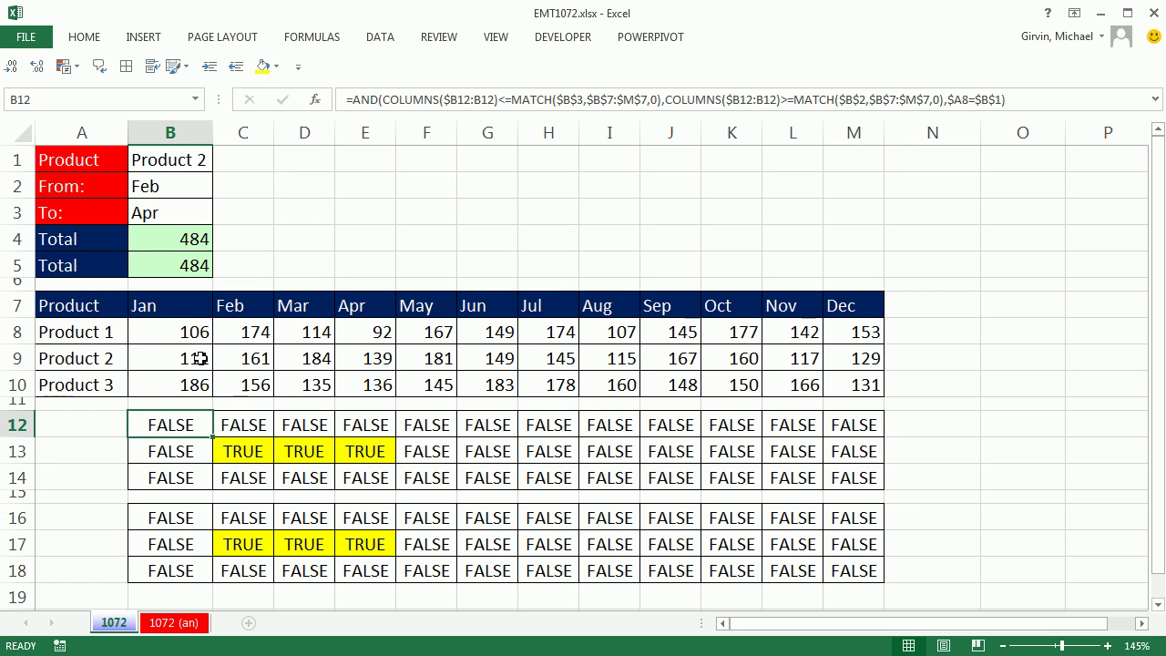
pyautogui.moveTo(161, 335); pyautogui.dragTo(828, 382)
pyautogui.doubleClick(182, 424)
pyautogui.moveTo(132, 424); pyautogui.dragTo(1155, 438)
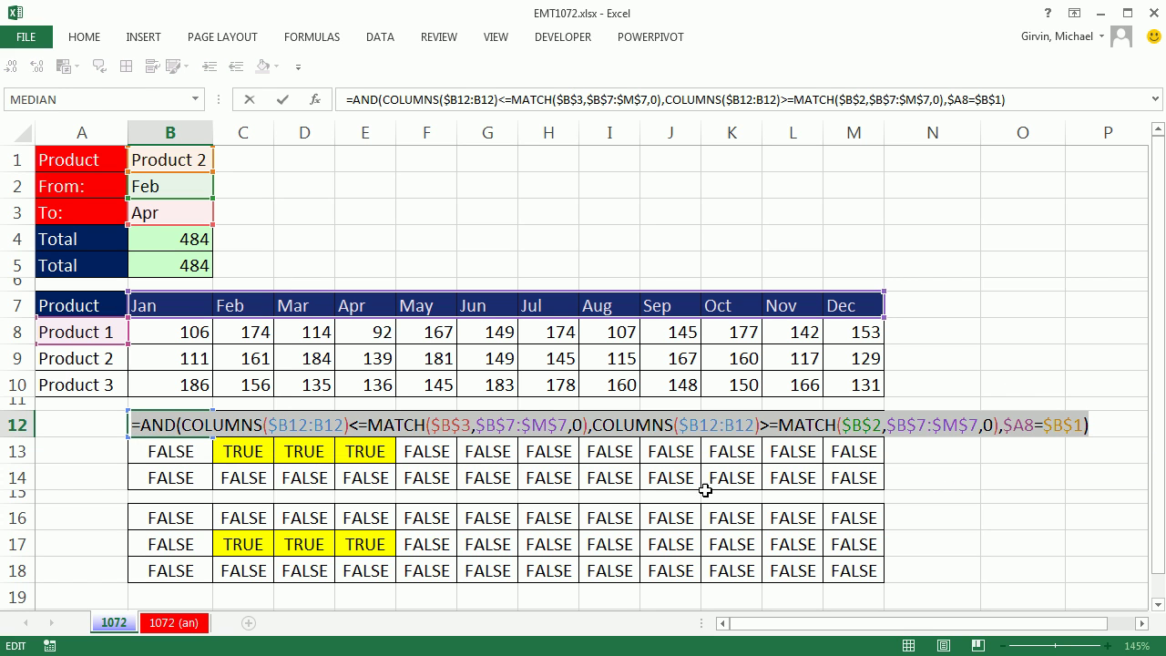
pyautogui.press('Escape')
pyautogui.moveTo(182, 333); pyautogui.dragTo(869, 388)
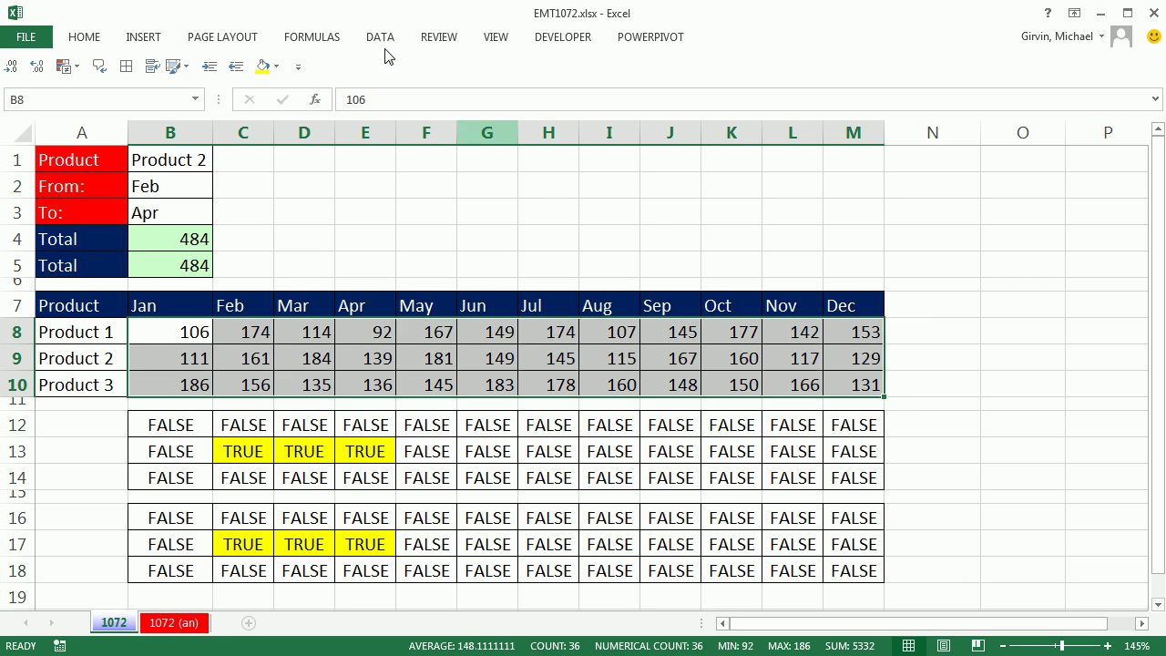
pyautogui.click(91, 37)
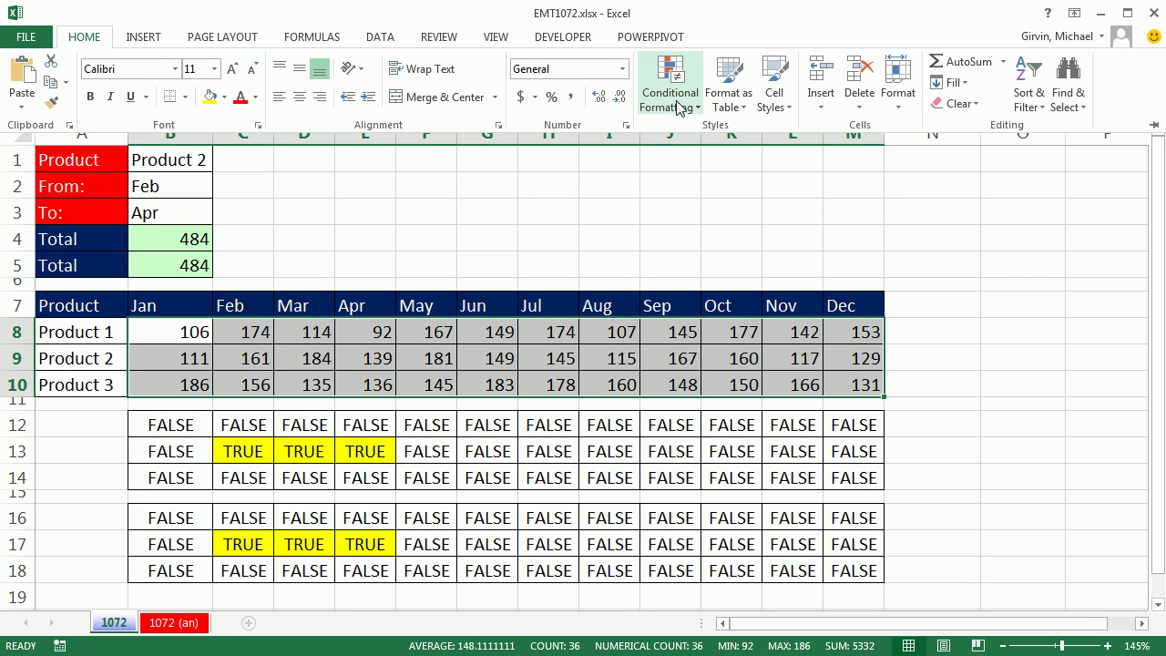
pyautogui.click(699, 111)
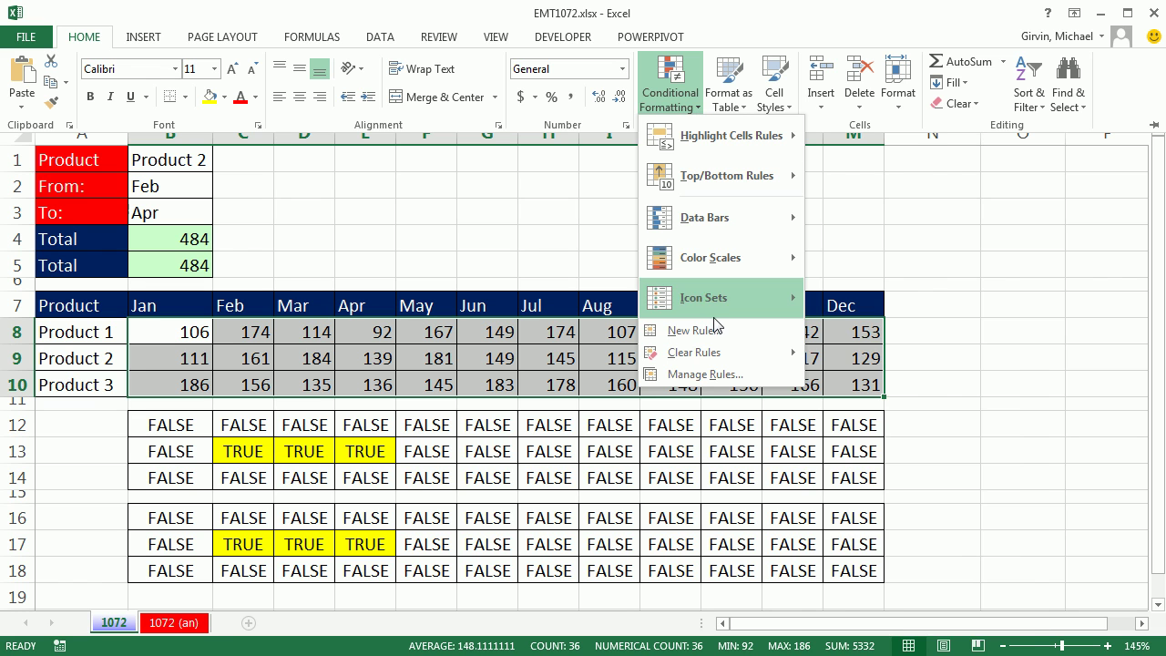
pyautogui.press('Escape')
pyautogui.press('Escape')
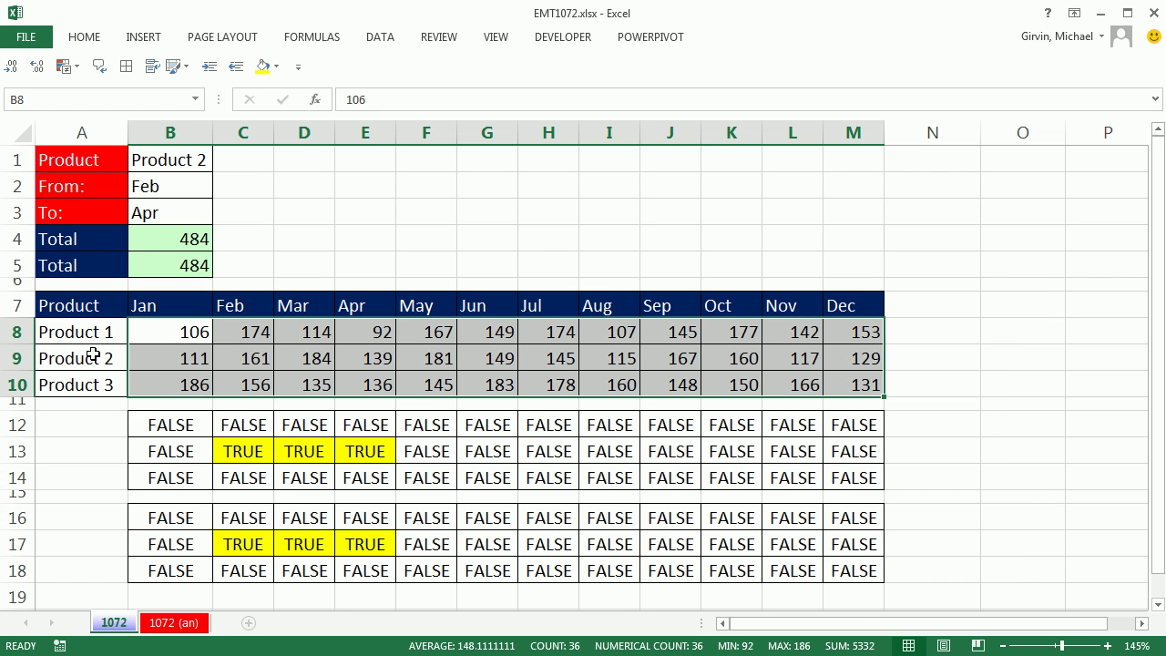
# - Create a formula-based conditional formatting rule for B8:M10 and paste the copied B12 AND formula as its condition
pyautogui.press('alt')
pyautogui.press('o')
pyautogui.press('d')
pyautogui.hotkey('alt', 'n')
pyautogui.press('Down')
pyautogui.press('Down')
pyautogui.press('Down')
pyautogui.press('Down')
pyautogui.press('Down')
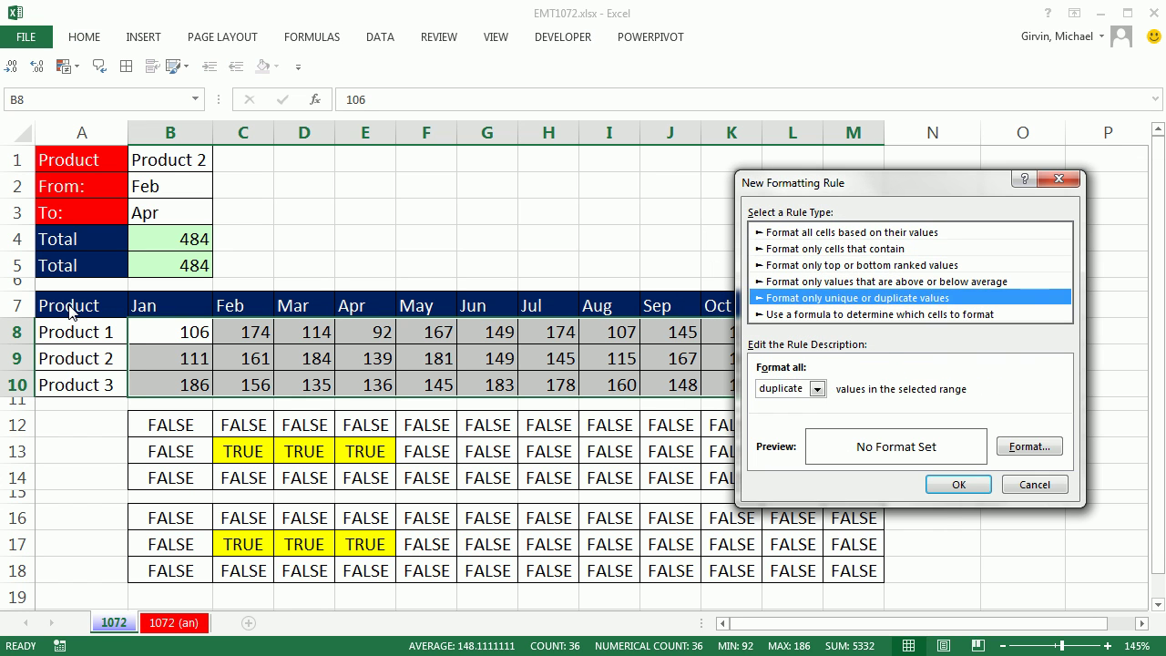
pyautogui.press('Tab')
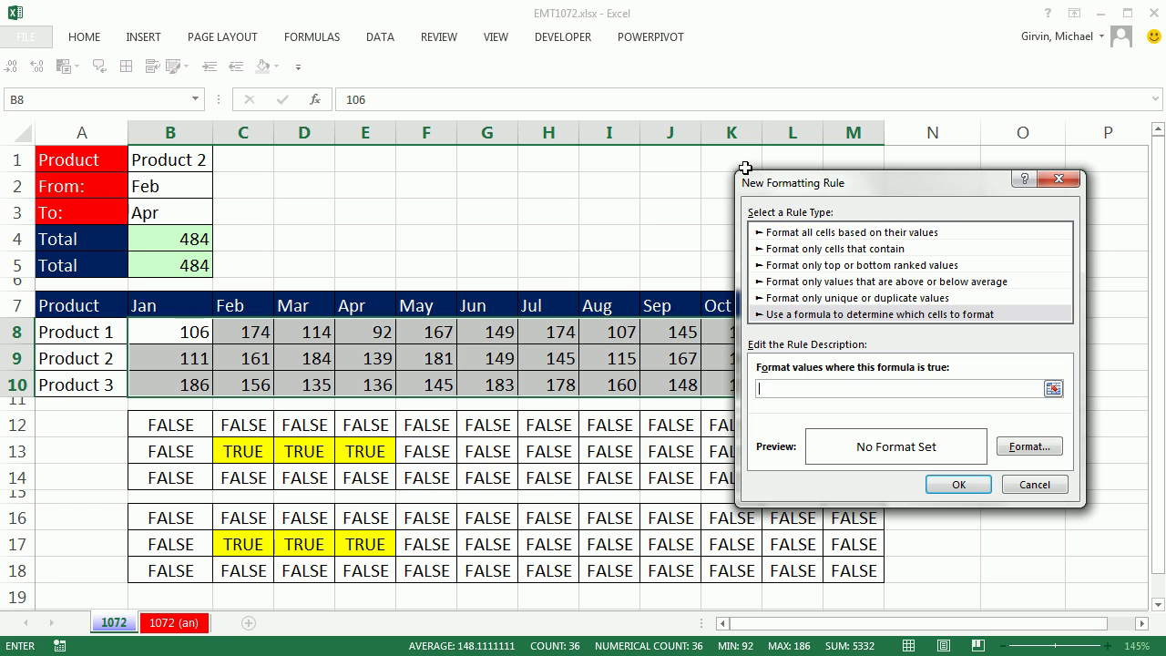
pyautogui.moveTo(805, 191); pyautogui.dragTo(499, 165)
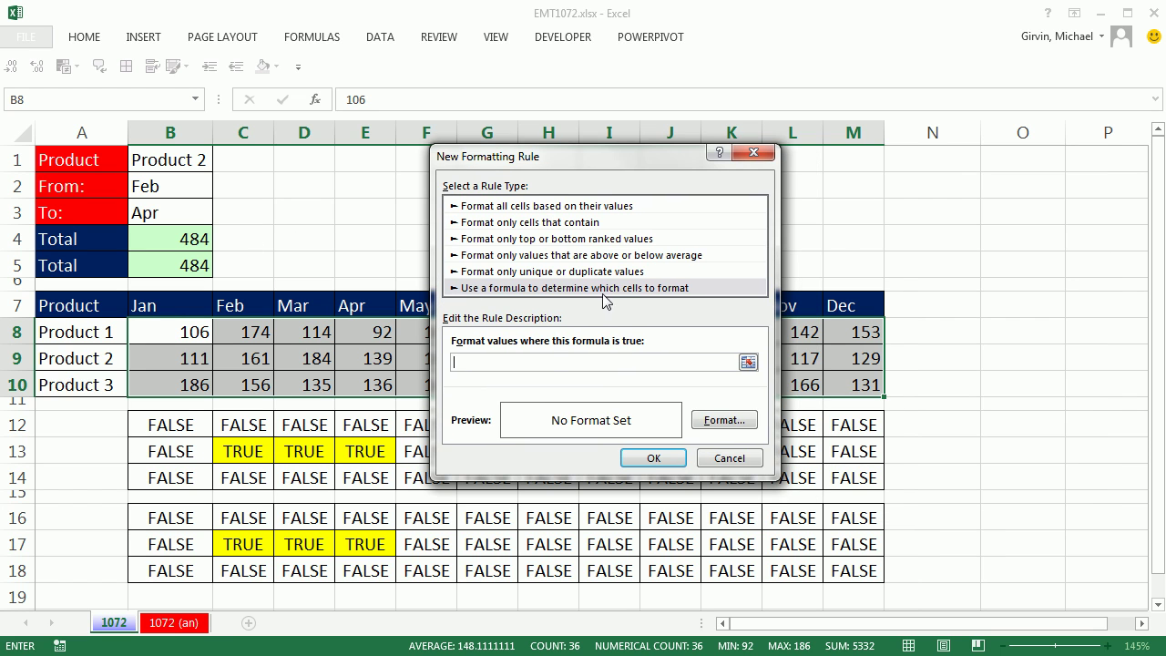
pyautogui.hotkey('ctrl', 'v')
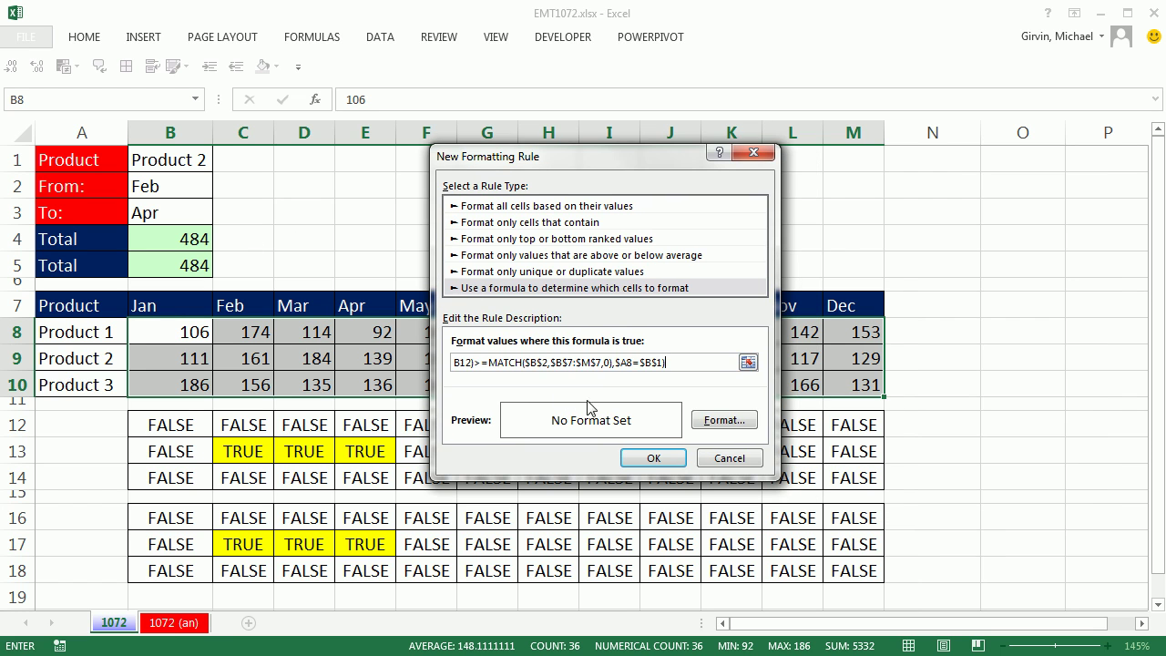
# - Give the new rule a light gold fill and apply it to B8:M10
pyautogui.click(724, 420)
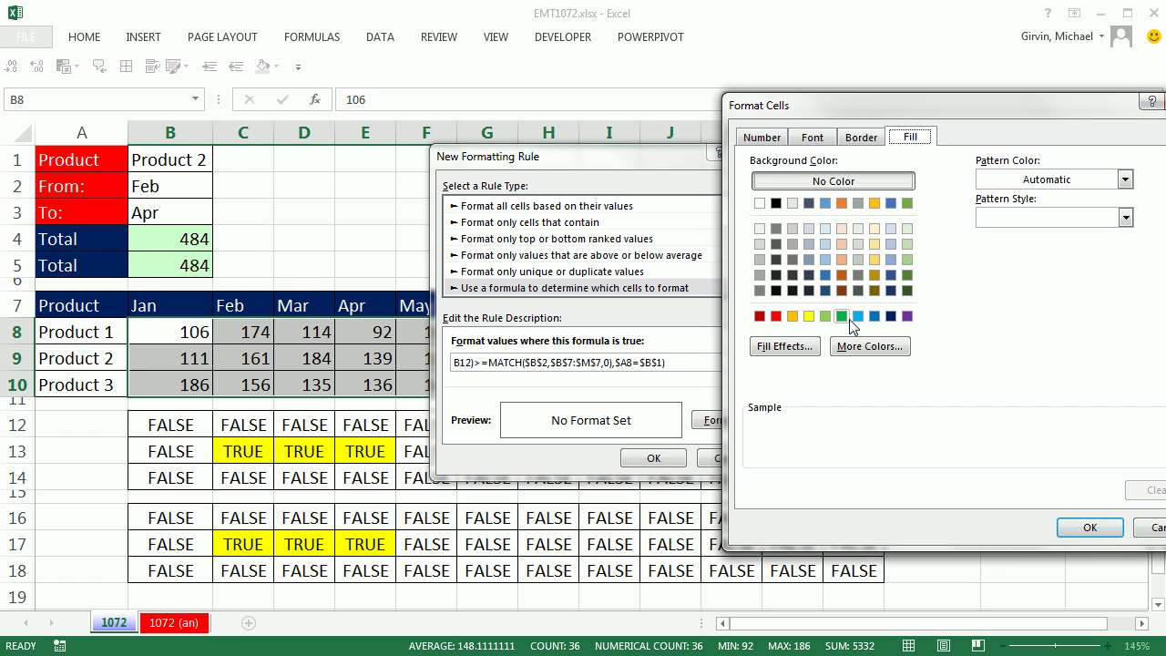
pyautogui.click(808, 316)
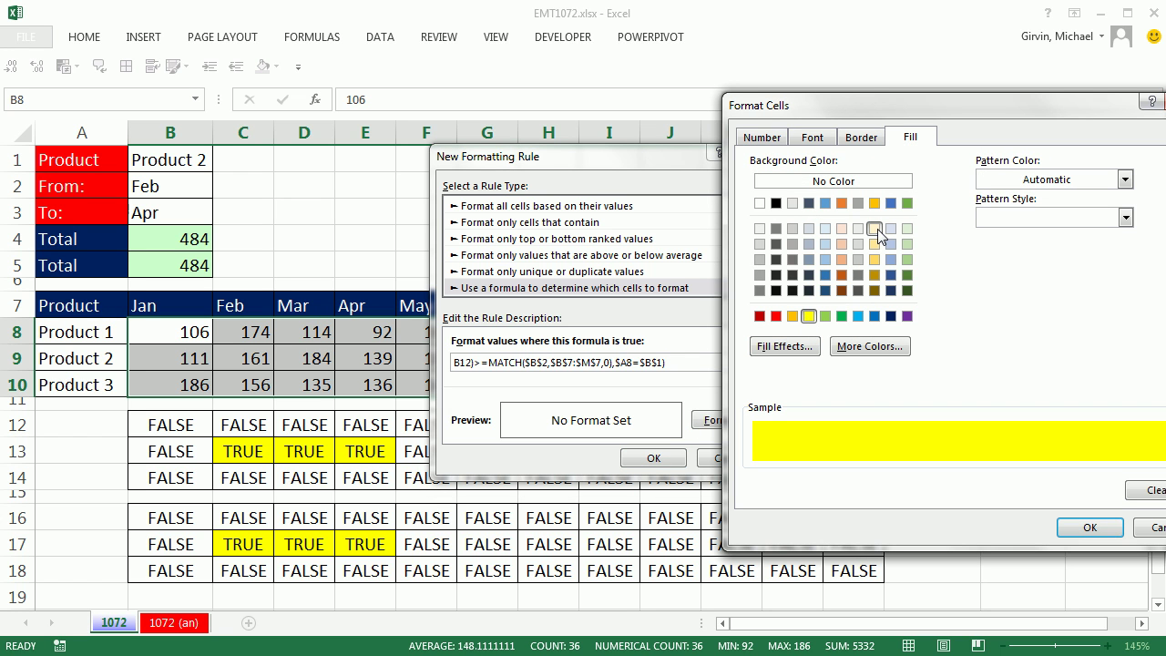
pyautogui.click(874, 228)
pyautogui.click(874, 244)
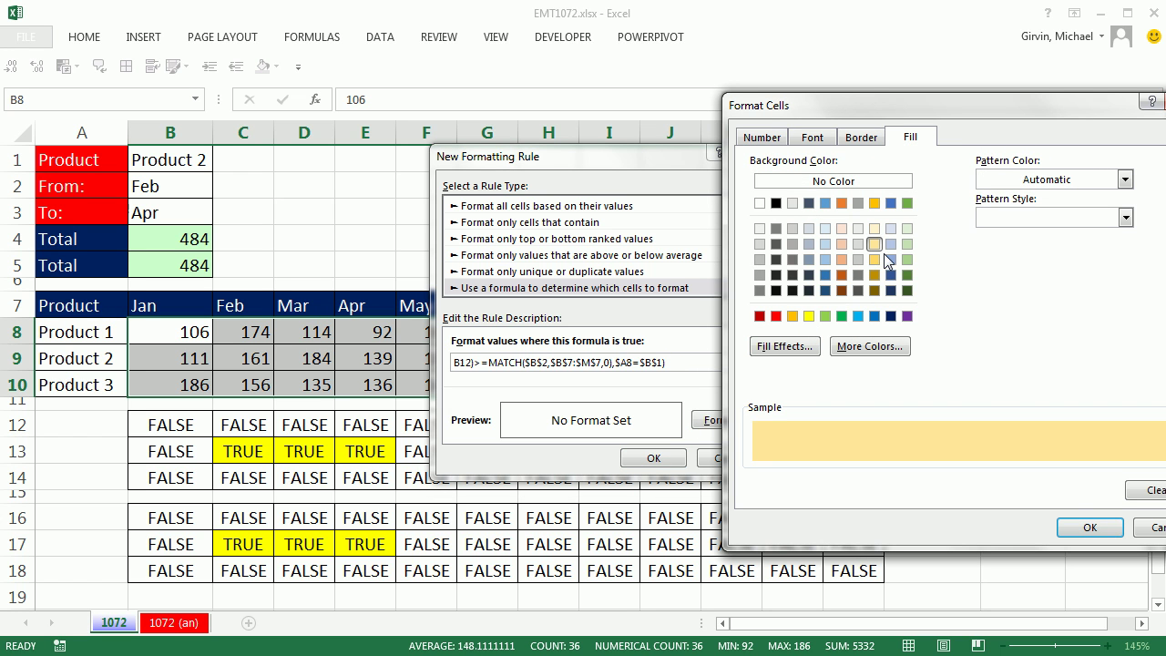
pyautogui.click(1089, 527)
pyautogui.click(670, 462)
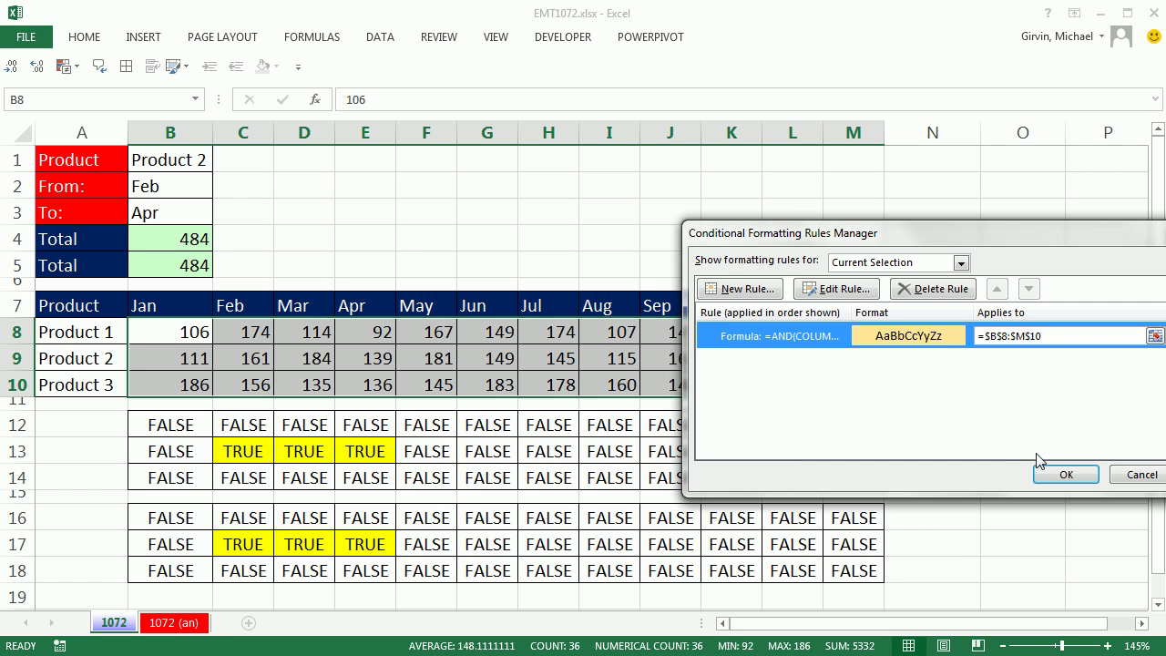
pyautogui.click(1056, 474)
# - Set the From month in B2 to Apr and the To month in B3 to Oct
pyautogui.click(172, 188)
pyautogui.click(220, 190)
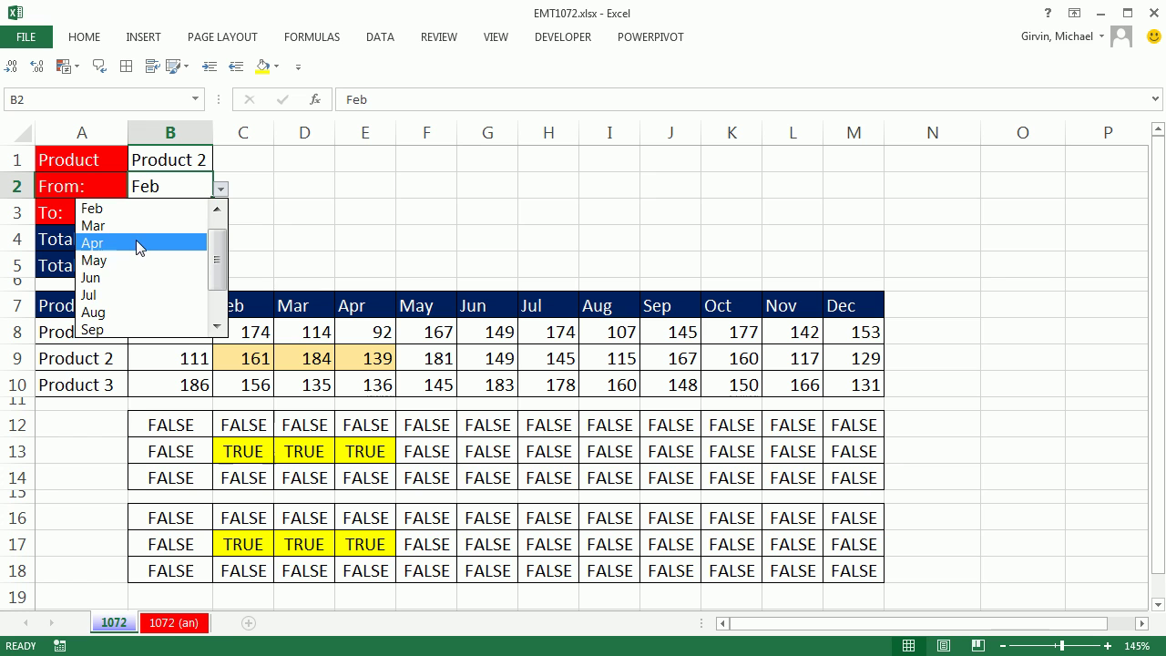
pyautogui.click(143, 242)
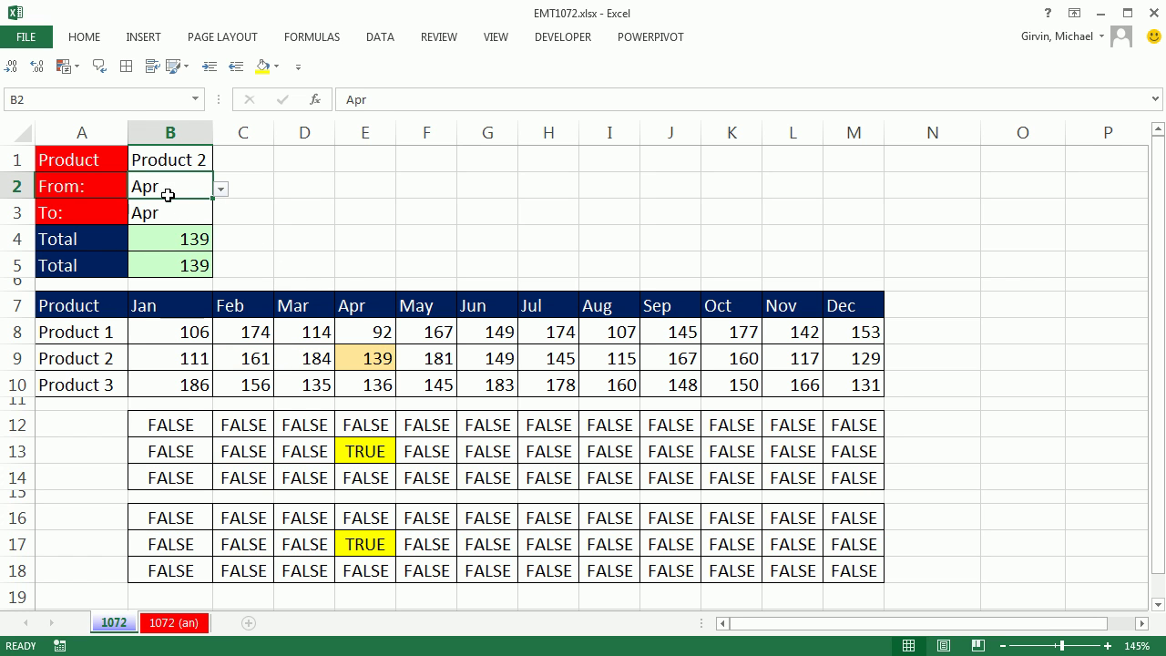
pyautogui.click(171, 211)
pyautogui.click(221, 215)
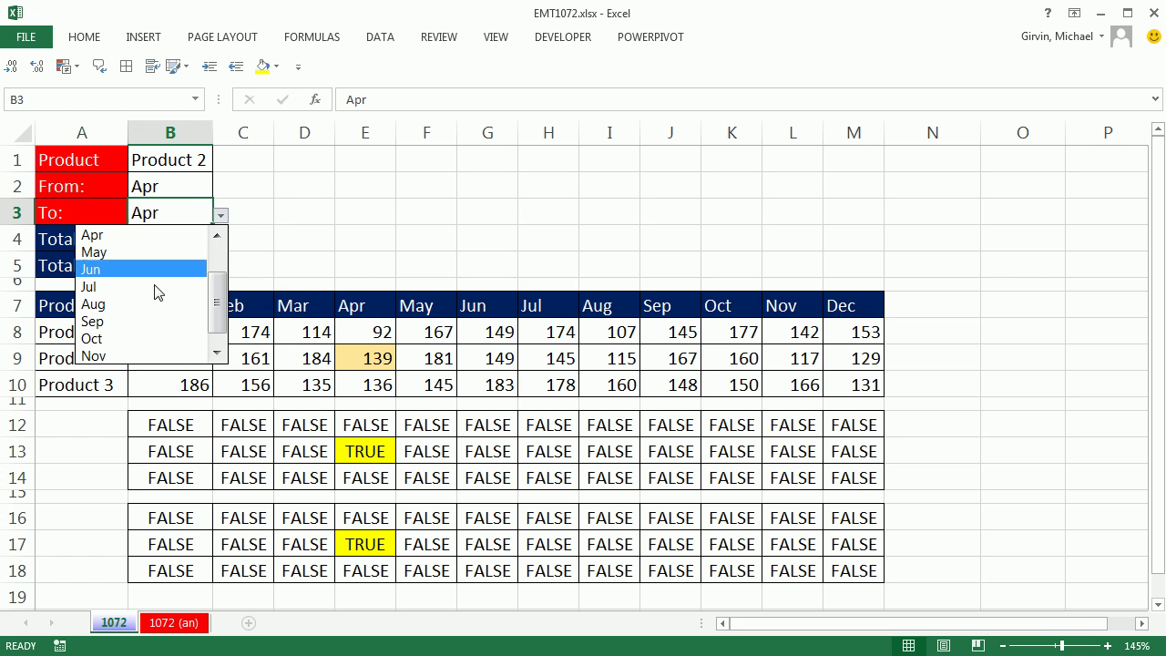
pyautogui.click(132, 339)
# - Set the product in B1 to Product 3
pyautogui.click(196, 160)
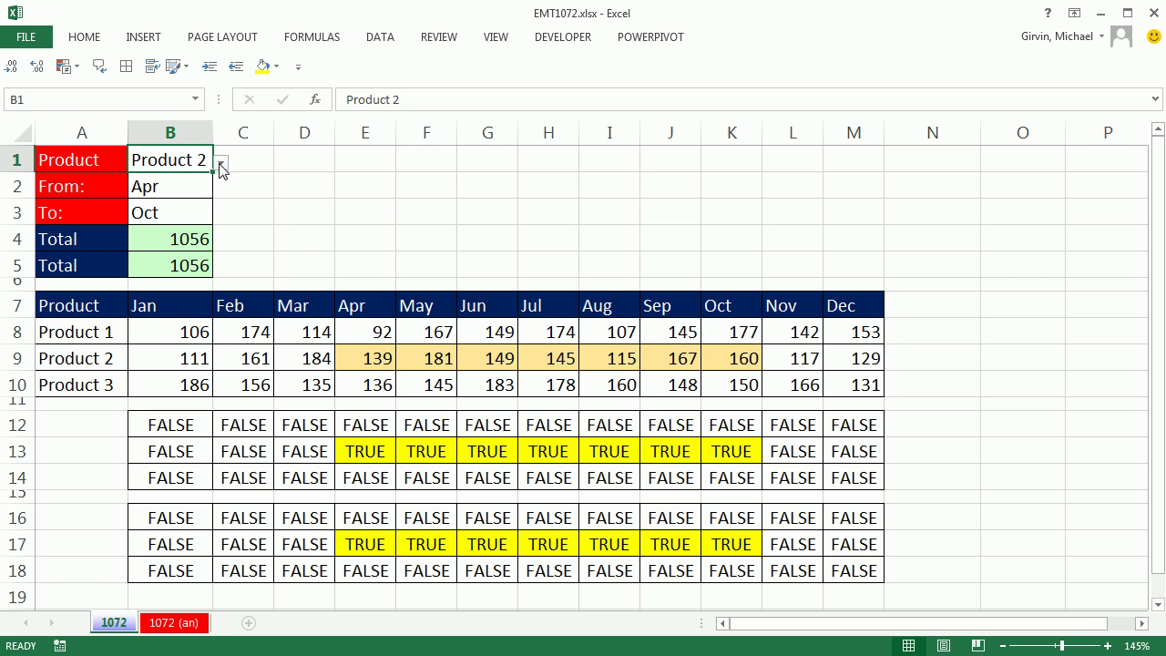
pyautogui.click(222, 161)
pyautogui.click(152, 219)
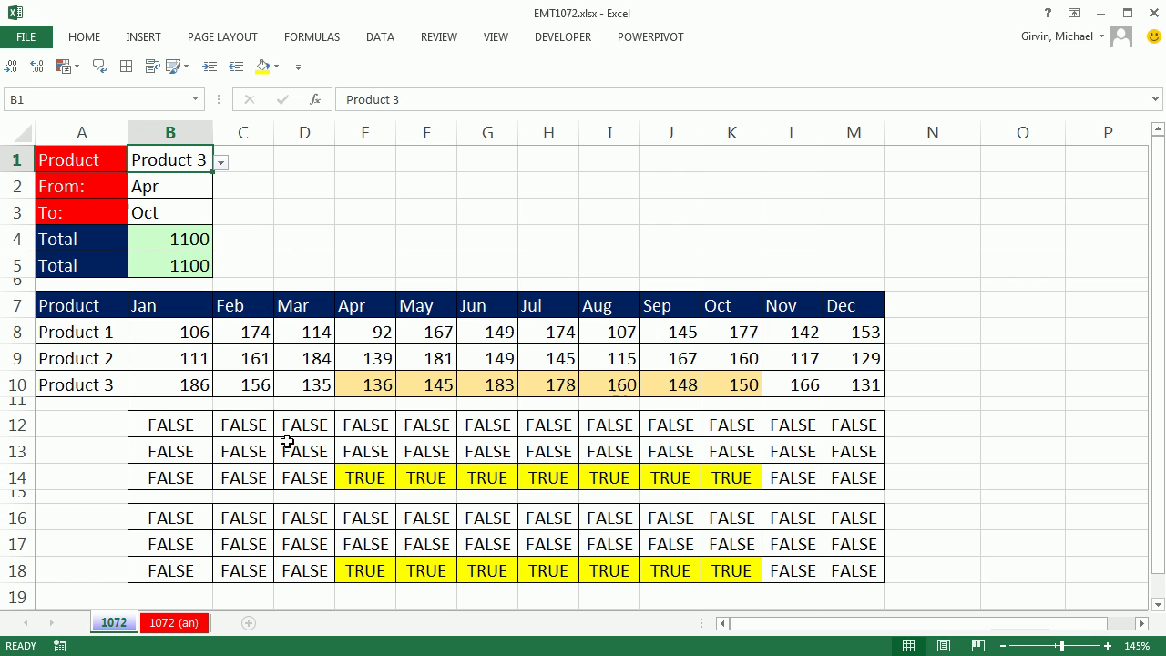
# - Examine the MATCH-based AND formula in B12 and the MONTH-based AND formula in B16
pyautogui.doubleClick(181, 427)
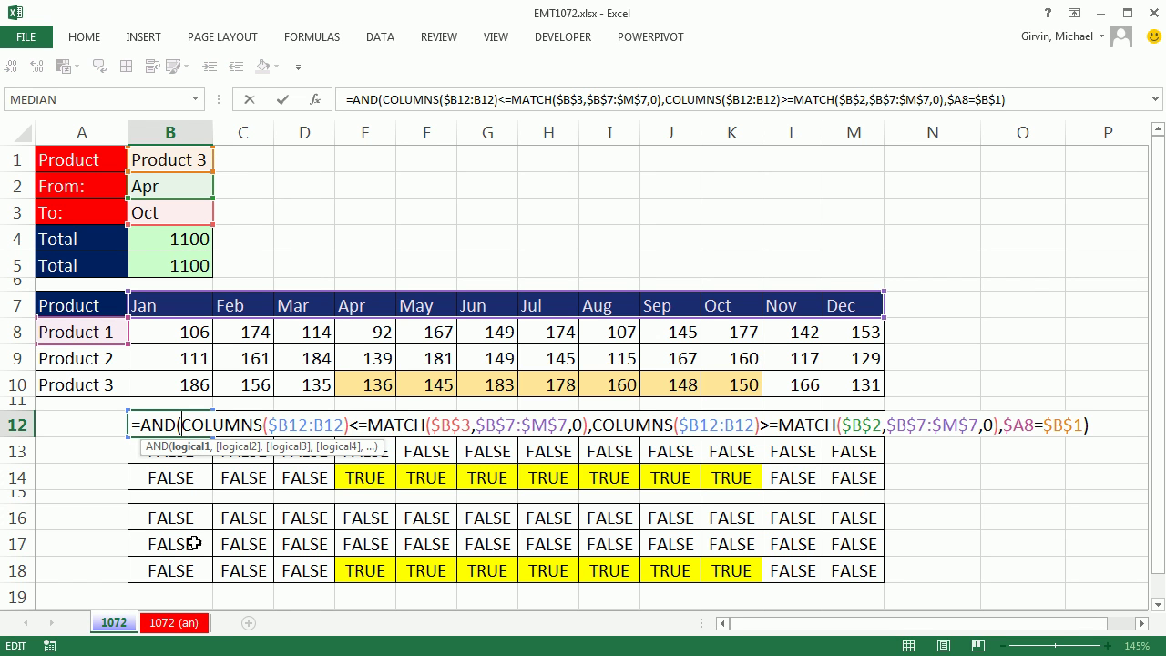
pyautogui.press('Escape')
pyautogui.doubleClick(172, 517)
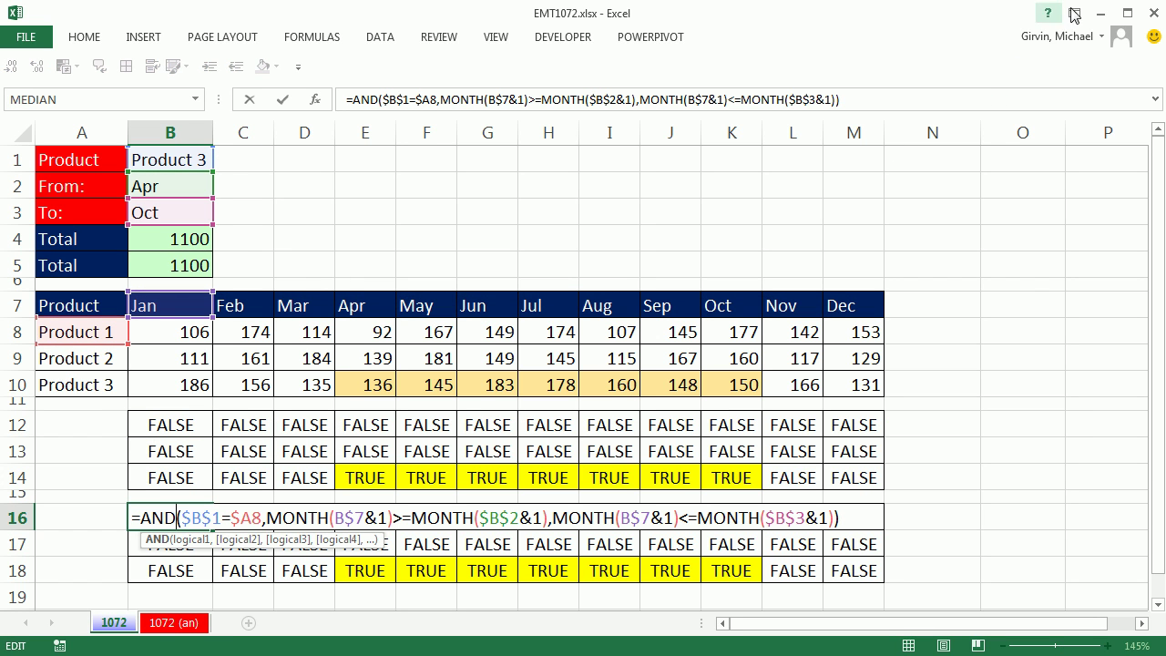